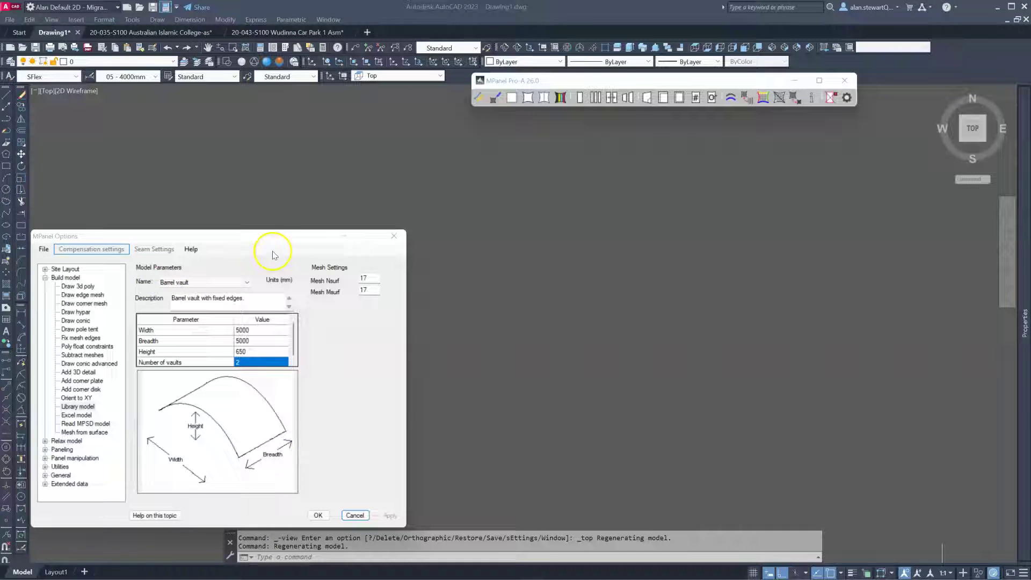
# Generate the 5000 by 5000, 650-high two-vault barrel mesh and place it in the drawing.
pyautogui.moveTo(266, 230); pyautogui.dragTo(273, 180)
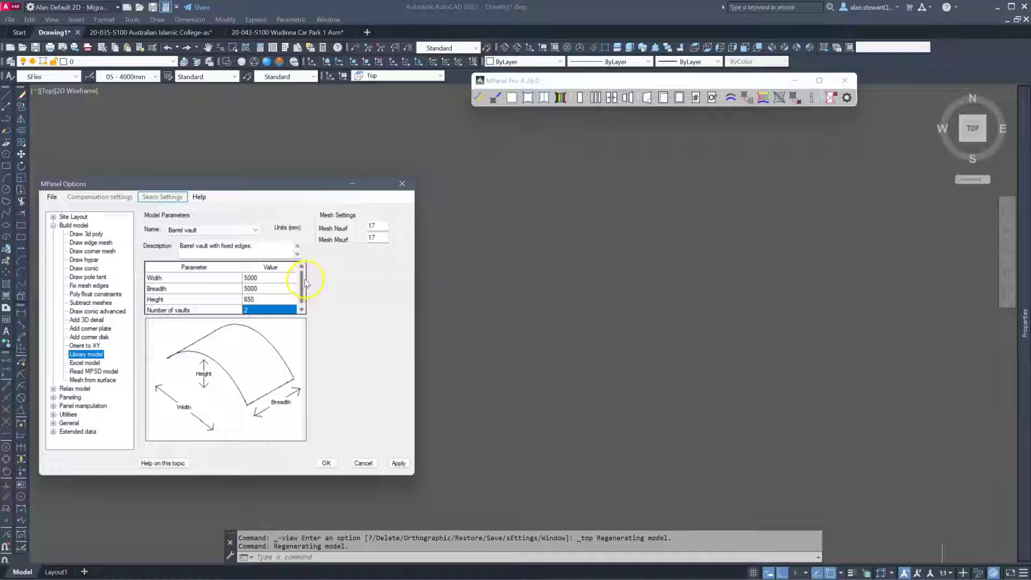
pyautogui.moveTo(303, 285)
pyautogui.mouseDown()
pyautogui.moveTo(304, 309)
pyautogui.moveTo(303, 279)
pyautogui.mouseUp()
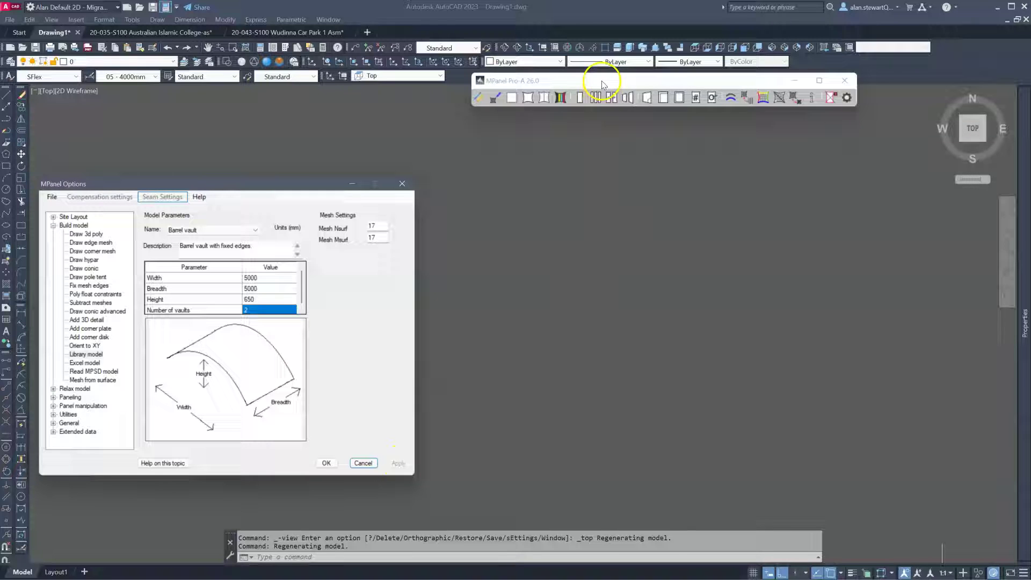
pyautogui.moveTo(603, 85); pyautogui.dragTo(613, 109)
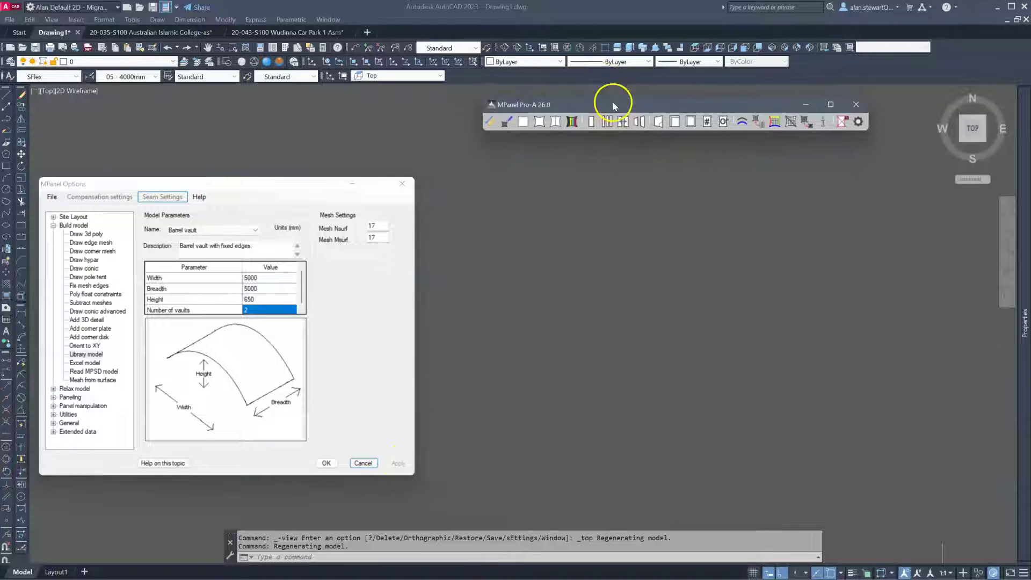
pyautogui.click(505, 128)
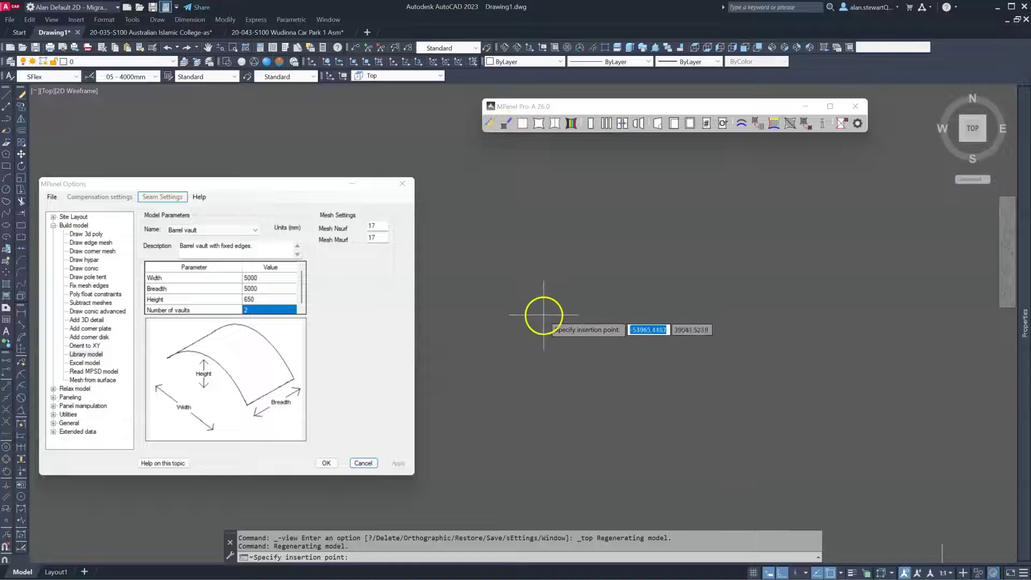
pyautogui.click(696, 371)
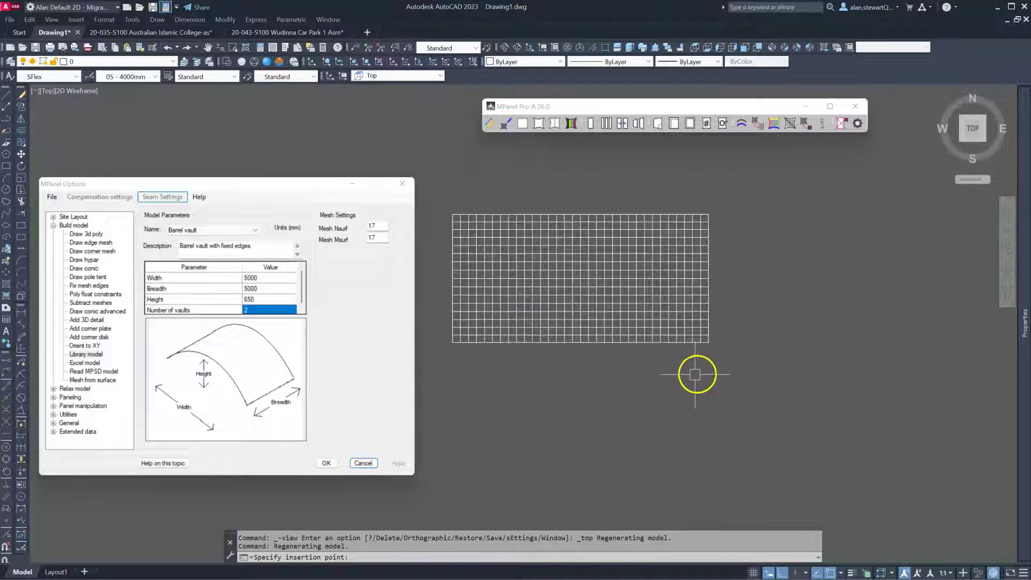
# Test selecting the left and right vaults and the middle, right and left mesh edges.
pyautogui.click(512, 261)
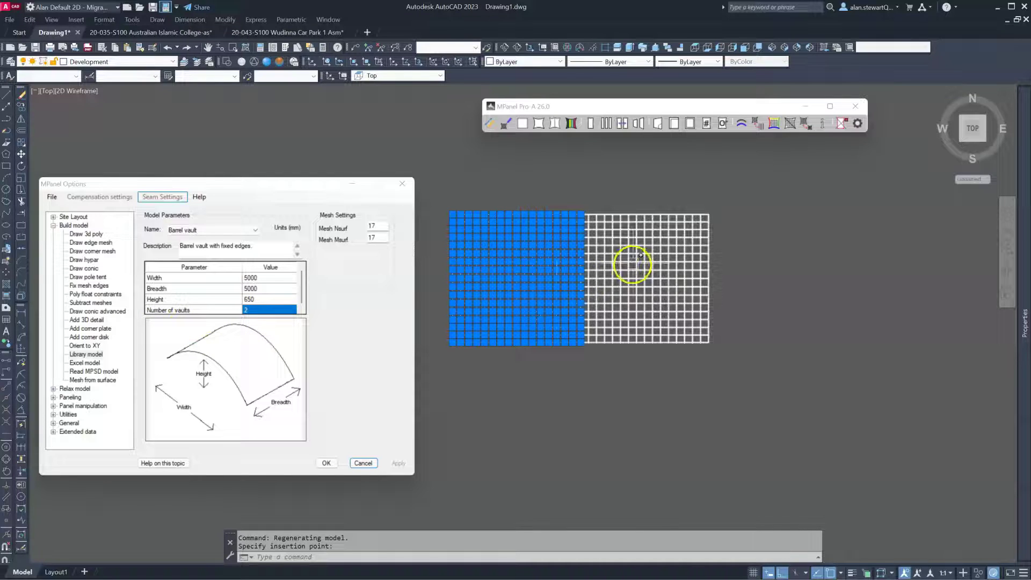
pyautogui.press('Escape')
pyautogui.click(636, 260)
pyautogui.press('Escape')
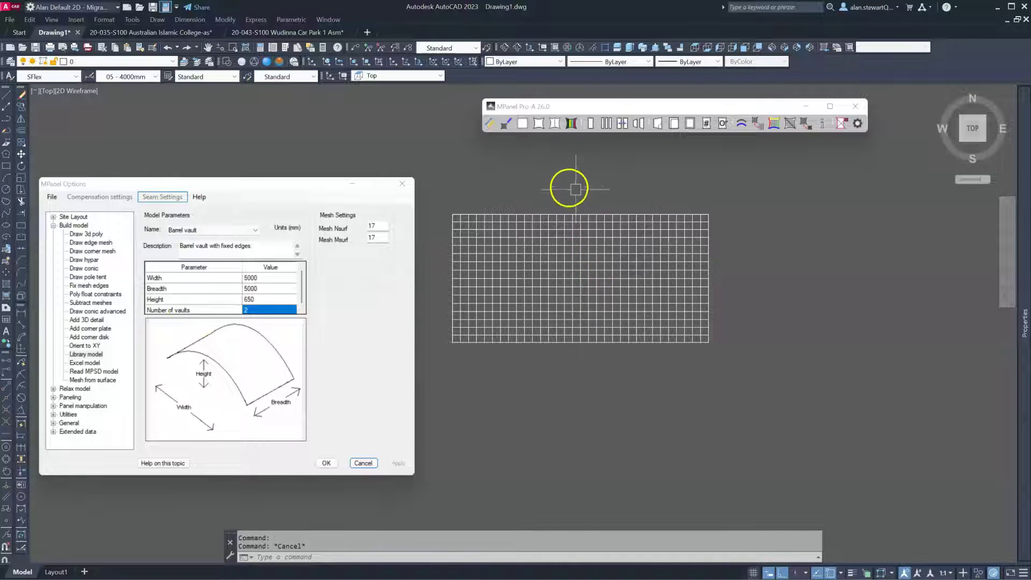
pyautogui.click(571, 191)
pyautogui.click(614, 385)
pyautogui.click(674, 168)
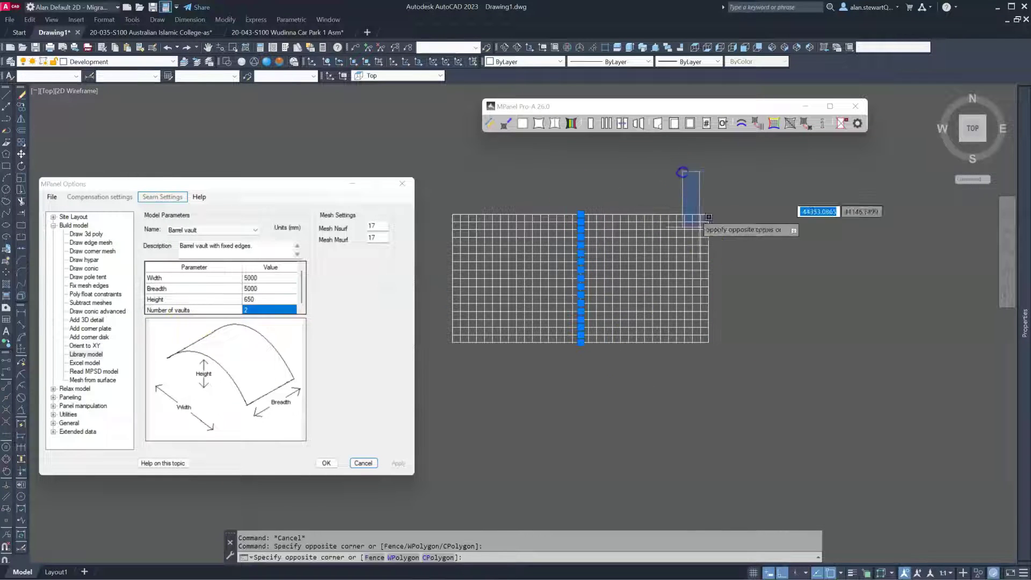
pyautogui.click(748, 392)
pyautogui.click(438, 184)
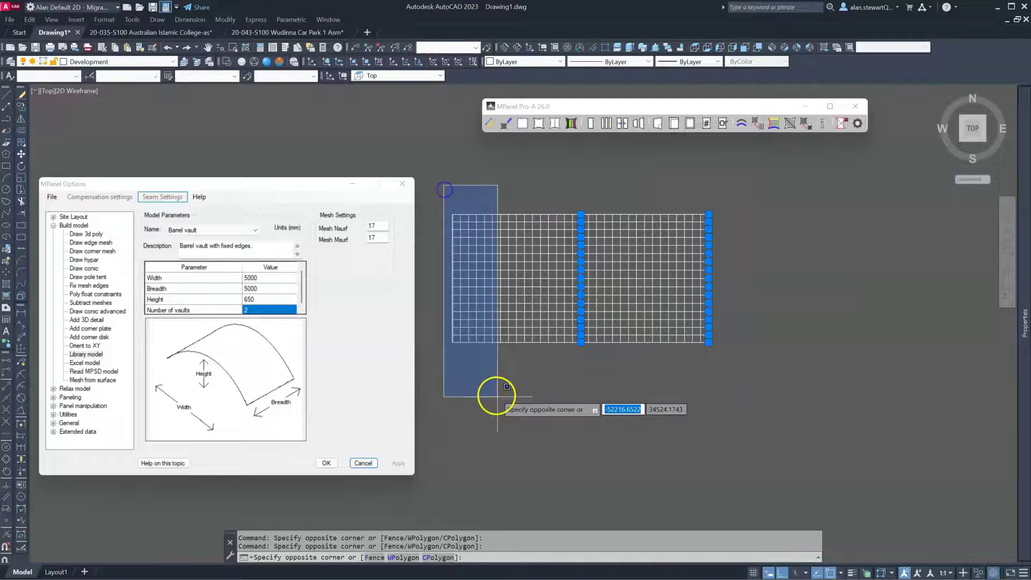
pyautogui.click(499, 402)
pyautogui.press('Escape')
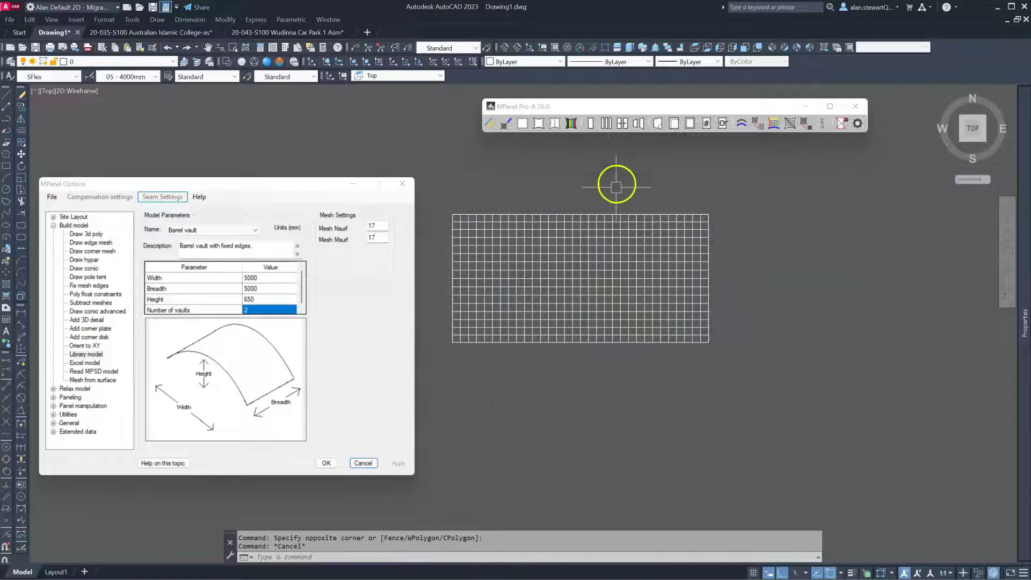
# Free-orbit to view the curved vault mesh in 3D, then window-select its top-left edge.
pyautogui.click(517, 47)
pyautogui.moveTo(571, 384); pyautogui.dragTo(643, 233)
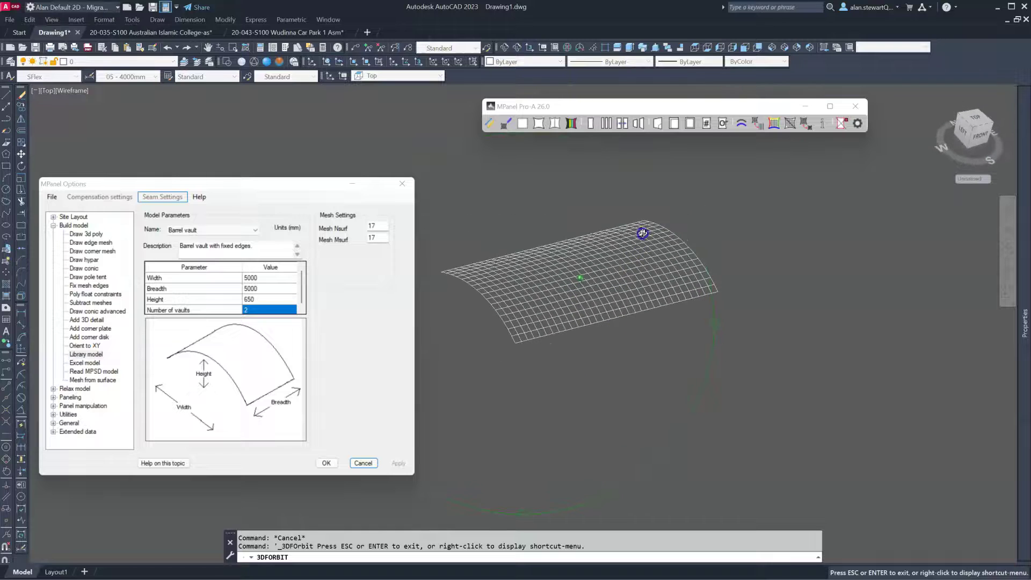
pyautogui.rightClick(613, 349)
pyautogui.click(623, 356)
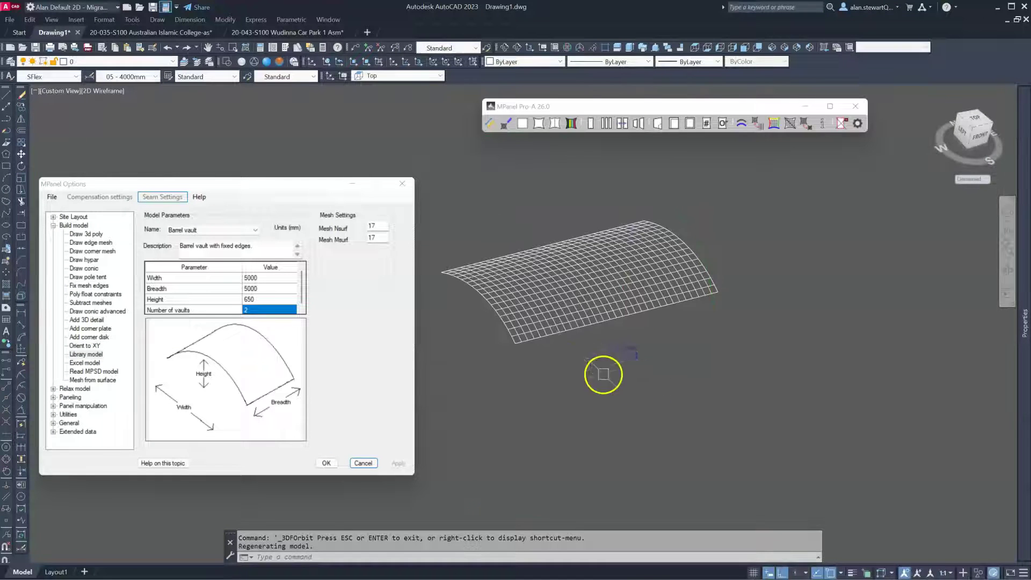
pyautogui.click(425, 208)
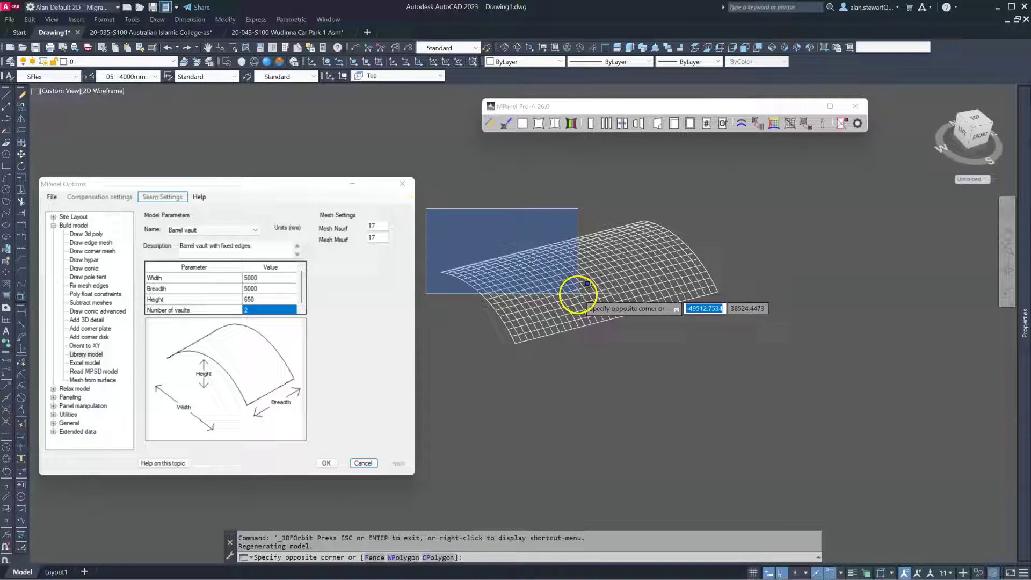
pyautogui.click(575, 295)
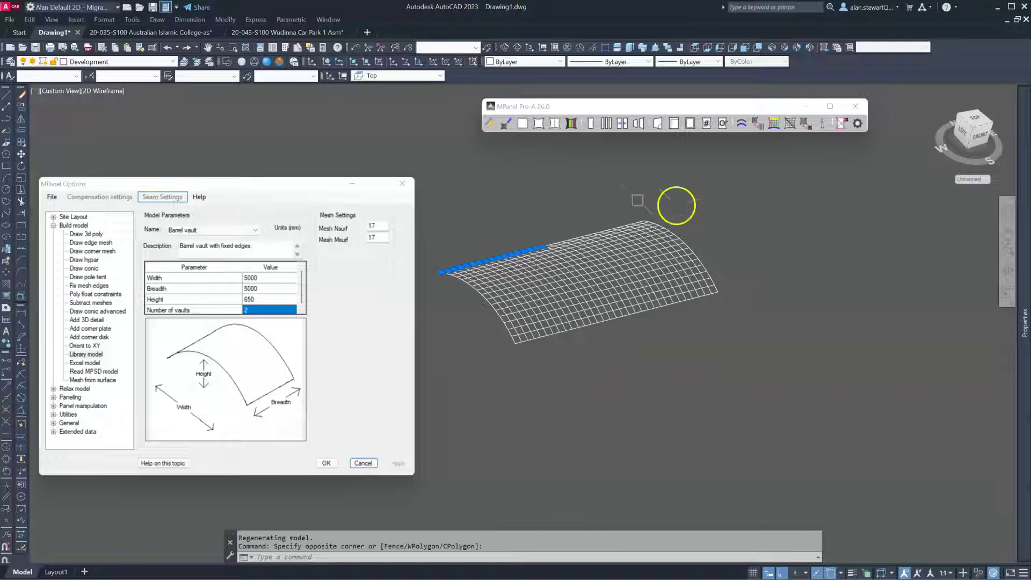
pyautogui.scroll(-4, 543, 256)
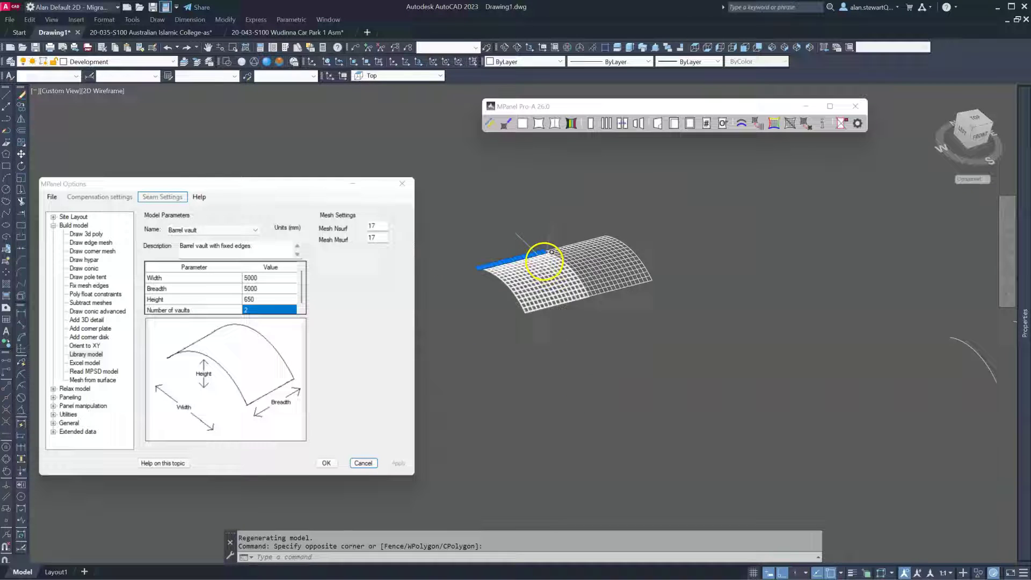
# Copy the whole barrel vault mesh to a spot beside the original.
pyautogui.press('Escape')
pyautogui.click(711, 323)
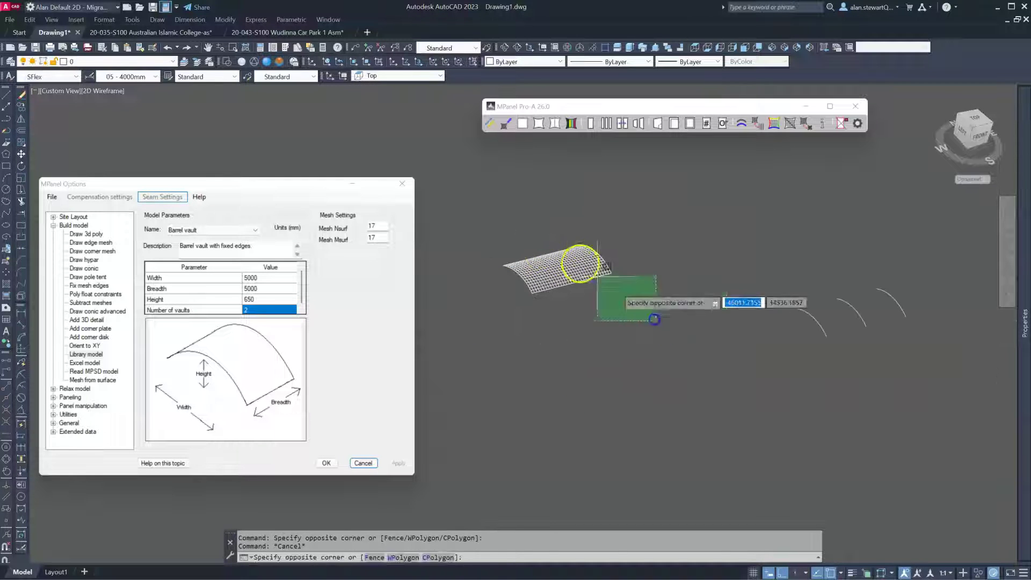
pyautogui.click(485, 207)
pyautogui.scroll(-2, 454, 385)
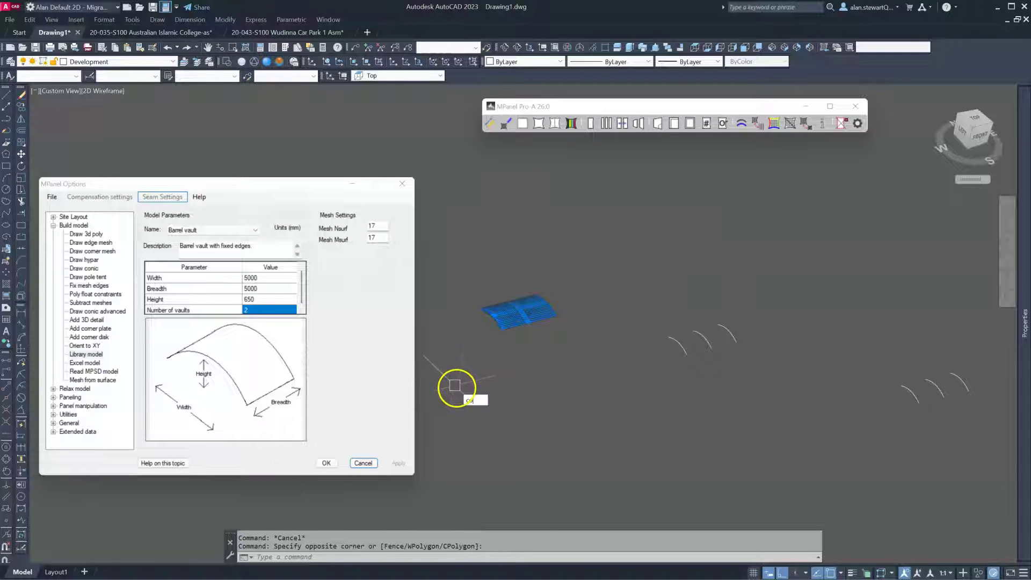
pyautogui.press('Return')
pyautogui.click(594, 303)
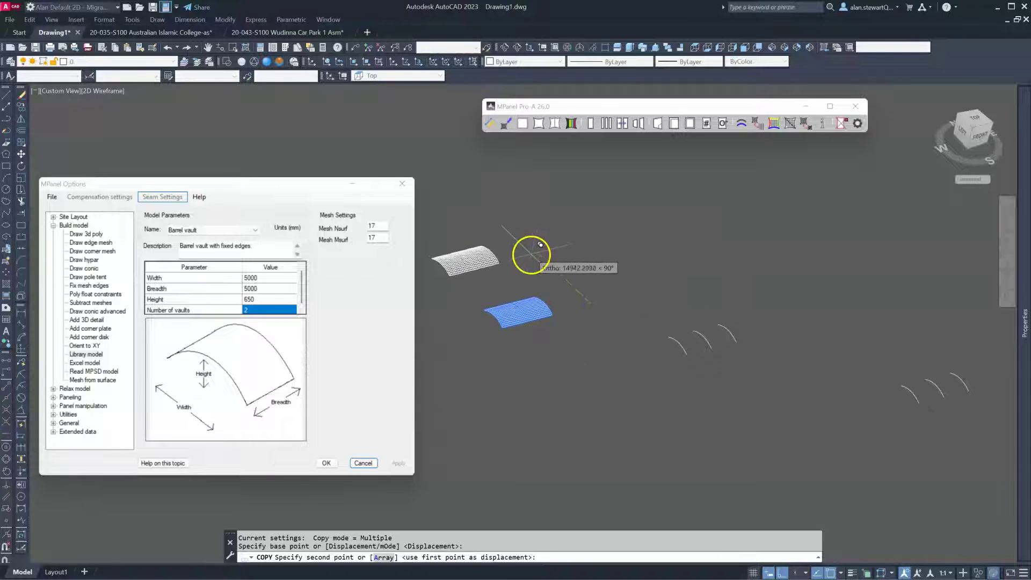
pyautogui.click(606, 239)
pyautogui.press('Return')
# Place a second copy of the vault mesh alongside the others.
pyautogui.scroll(3, 472, 314)
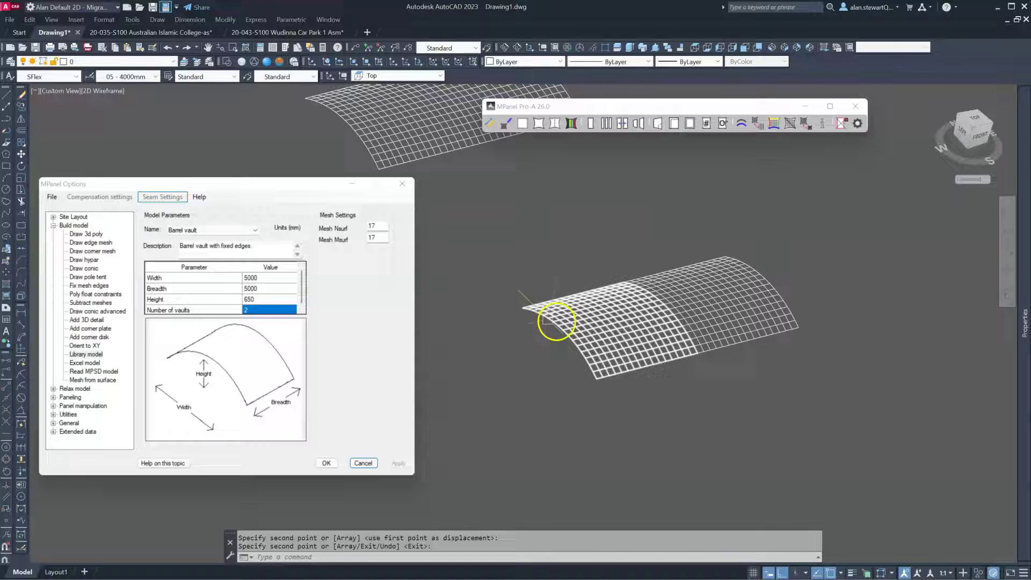
pyautogui.click(556, 321)
pyautogui.scroll(-2, 547, 363)
pyautogui.press('Return')
pyautogui.click(537, 364)
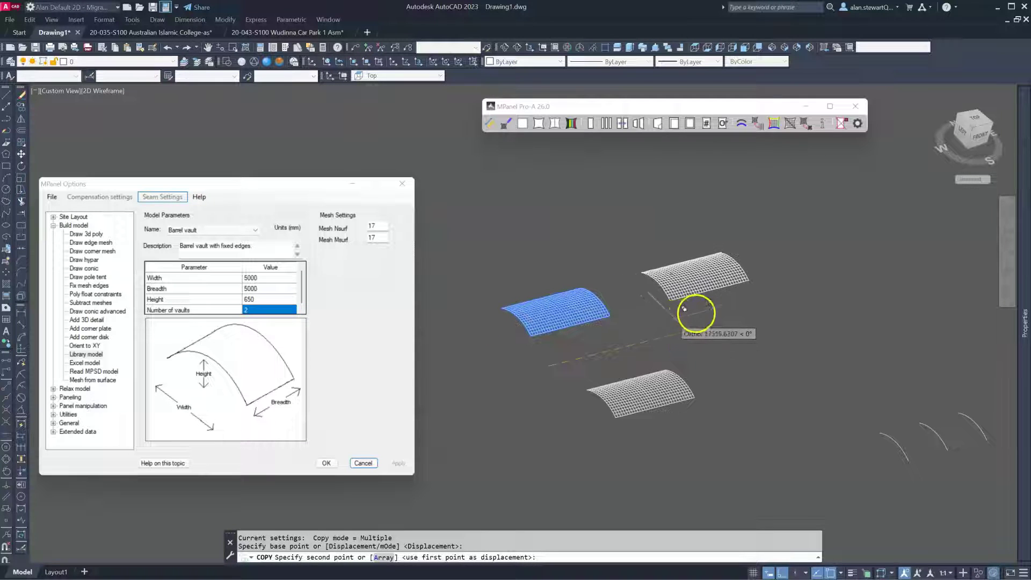
pyautogui.click(695, 303)
pyautogui.scroll(3, 692, 298)
pyautogui.press('Return')
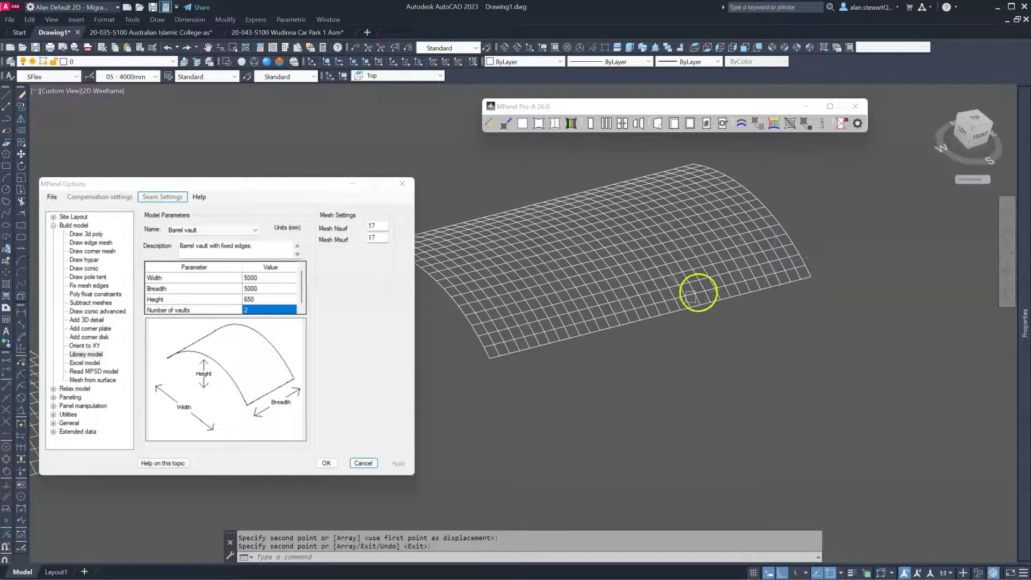
pyautogui.scroll(-3, 695, 298)
pyautogui.click(812, 390)
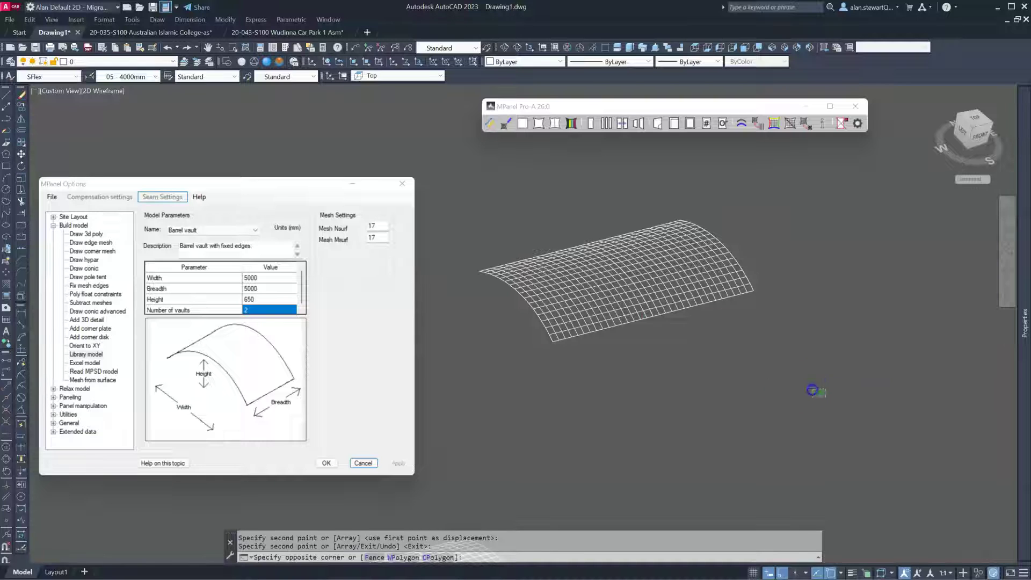
# Select the vault mesh and apply MPanel's Fixed edge relaxation to it.
pyautogui.click(460, 178)
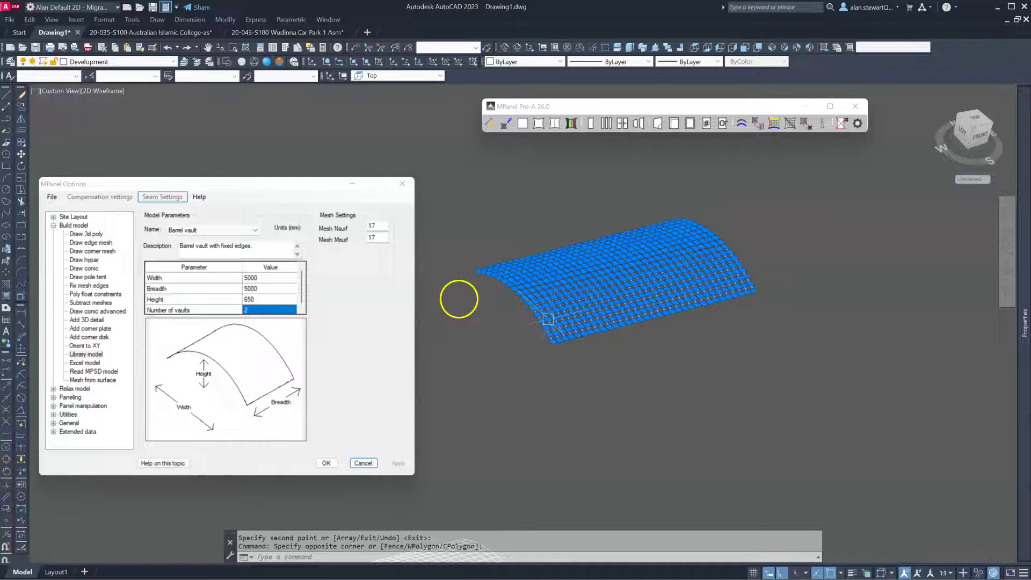
pyautogui.click(593, 107)
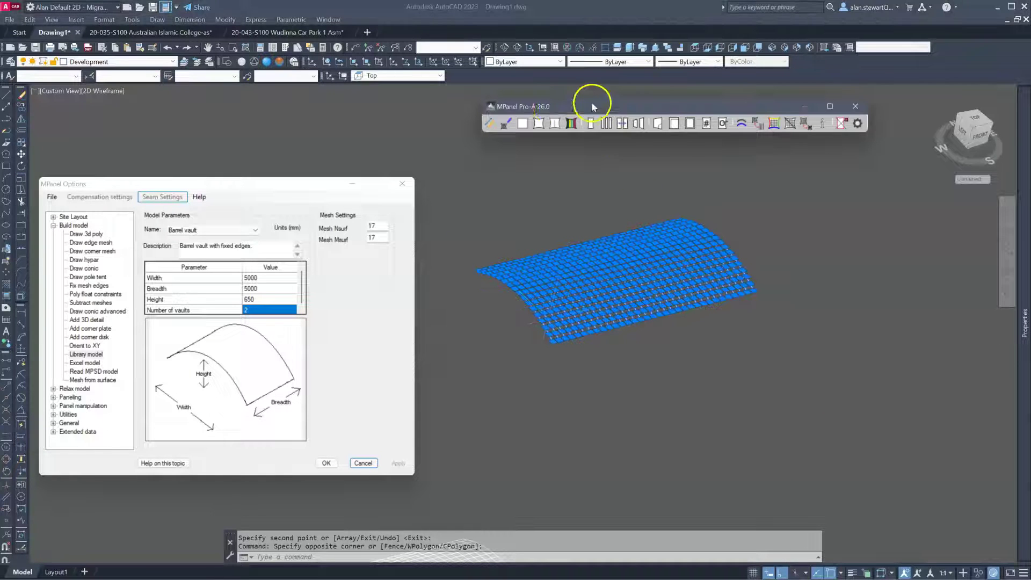
pyautogui.click(522, 125)
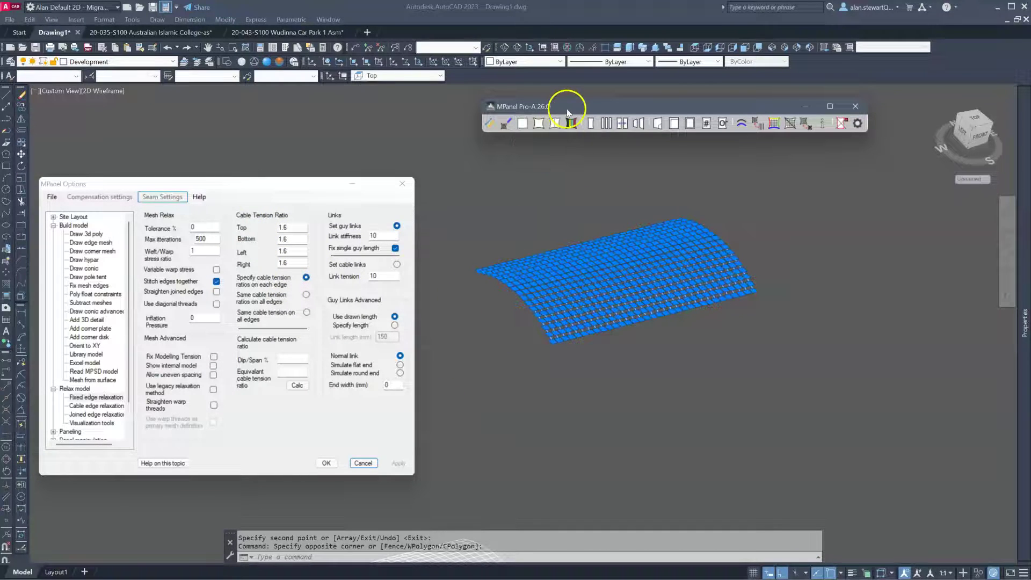
pyautogui.click(523, 125)
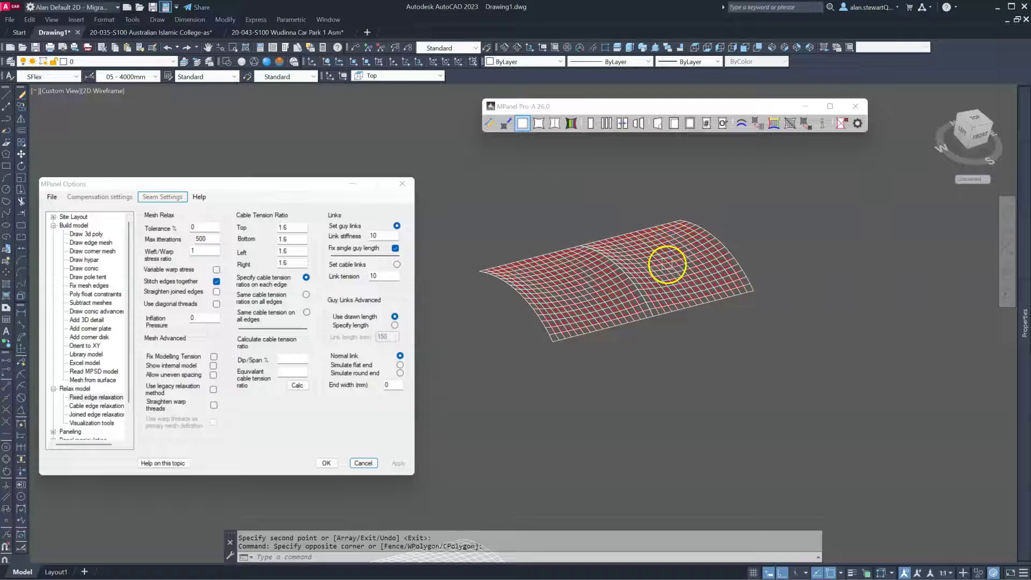
pyautogui.scroll(4, 569, 285)
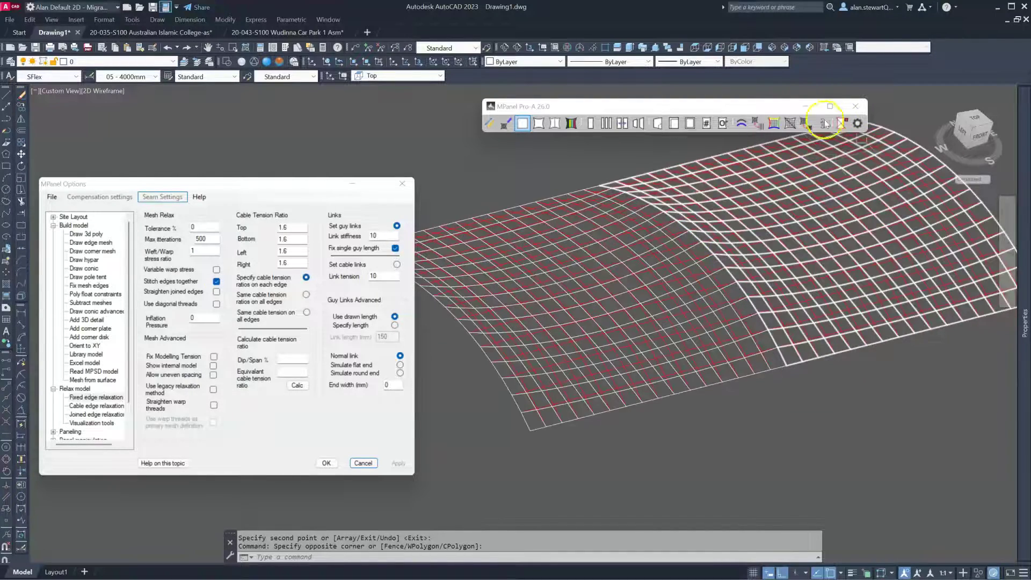
# Switch to Front view and zoom in and out on the relaxed mesh's sagging profile.
pyautogui.click(746, 48)
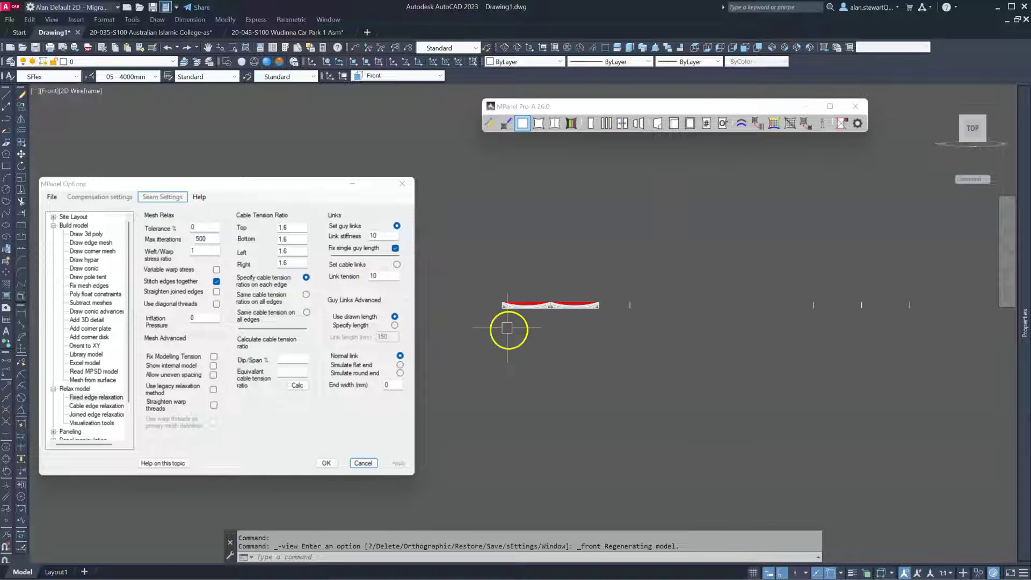
pyautogui.scroll(6, 510, 322)
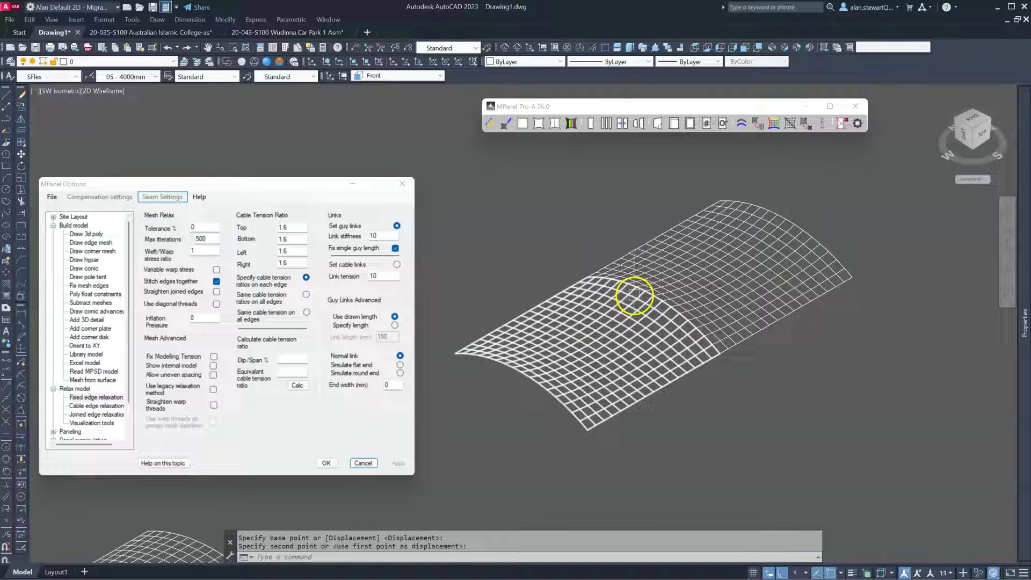
pyautogui.scroll(-5, 612, 333)
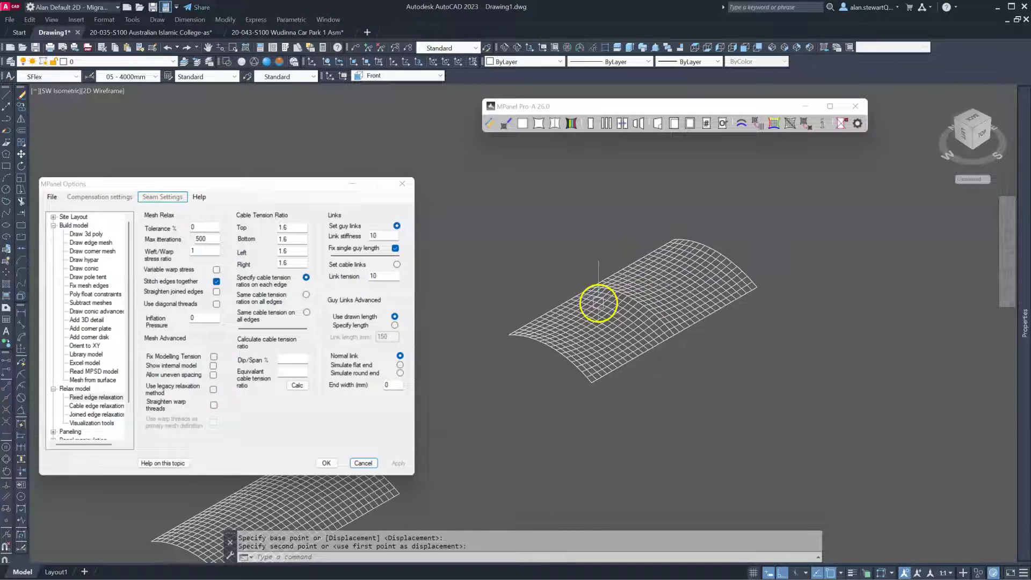
pyautogui.click(745, 47)
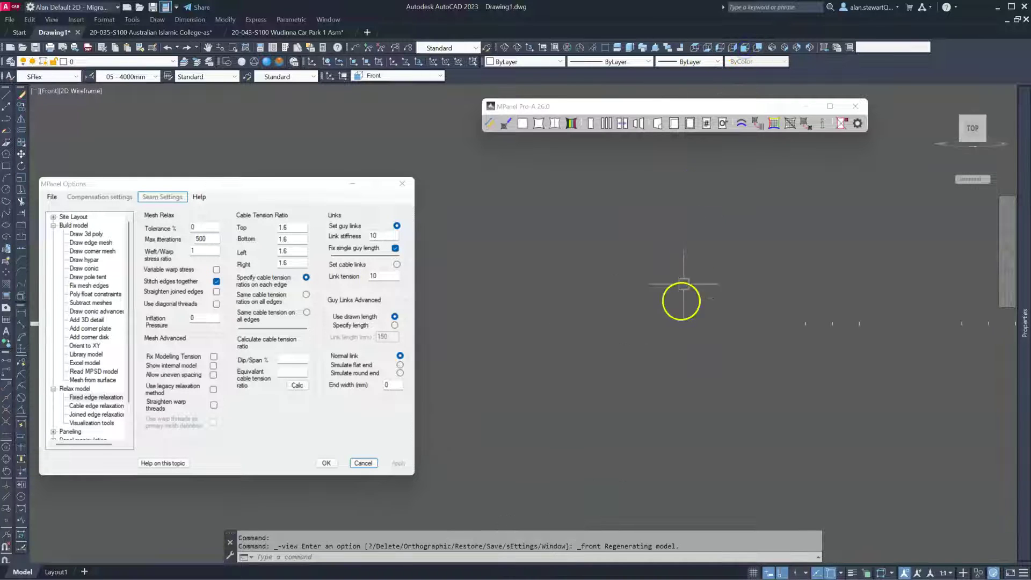
pyautogui.scroll(3, 601, 351)
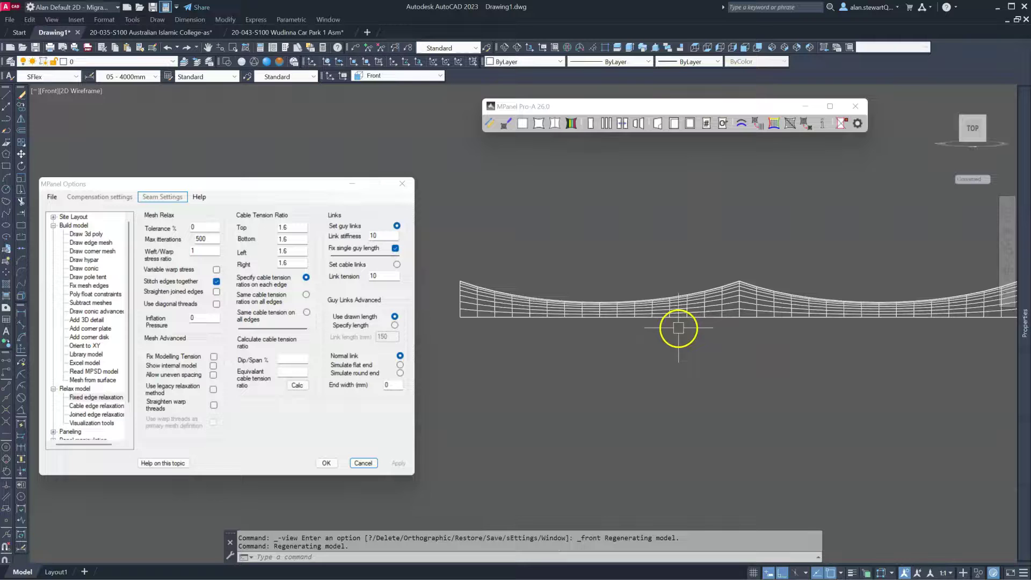
pyautogui.scroll(-1, 556, 294)
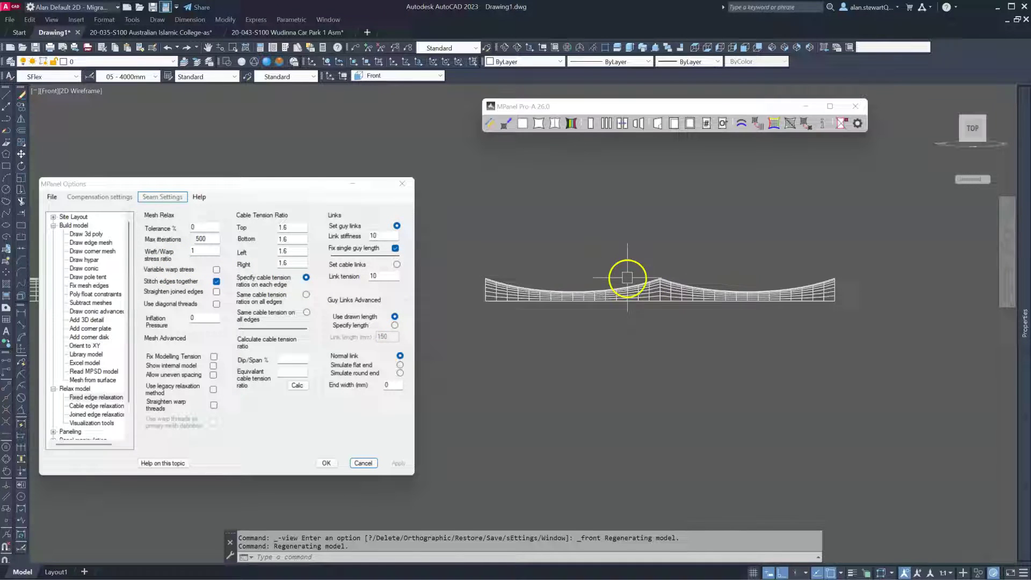
# Set weft/warp stress ratio 1.5, re-relax the selected mesh and delete the old objects.
pyautogui.click(206, 252)
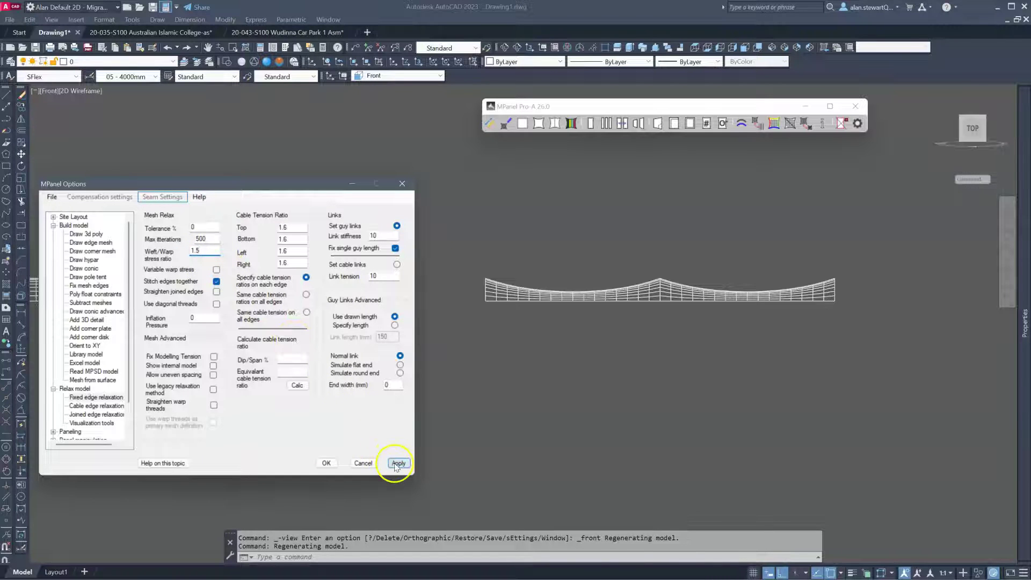
pyautogui.click(439, 407)
pyautogui.click(455, 236)
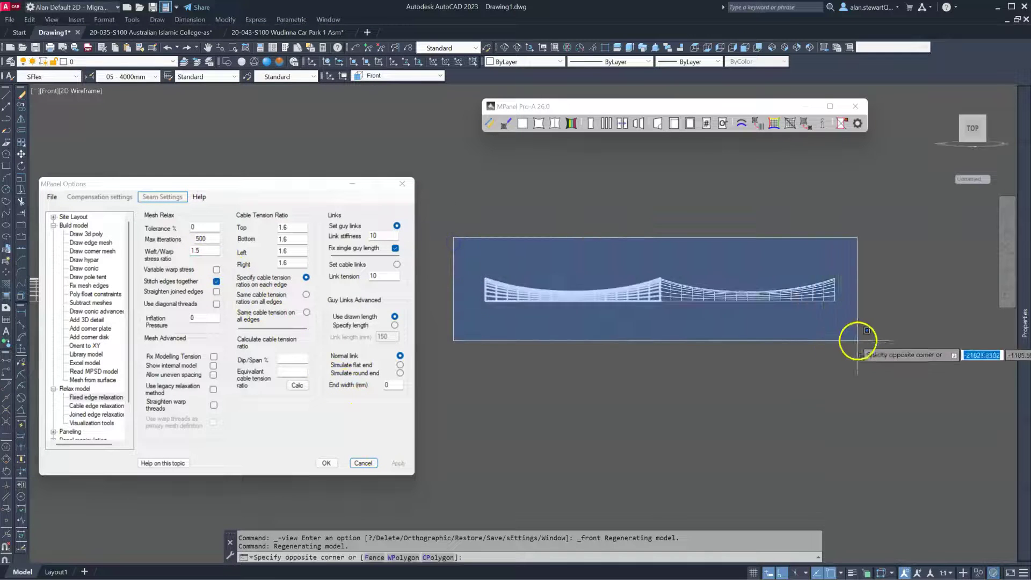
pyautogui.click(864, 337)
pyautogui.moveTo(633, 138); pyautogui.dragTo(584, 114)
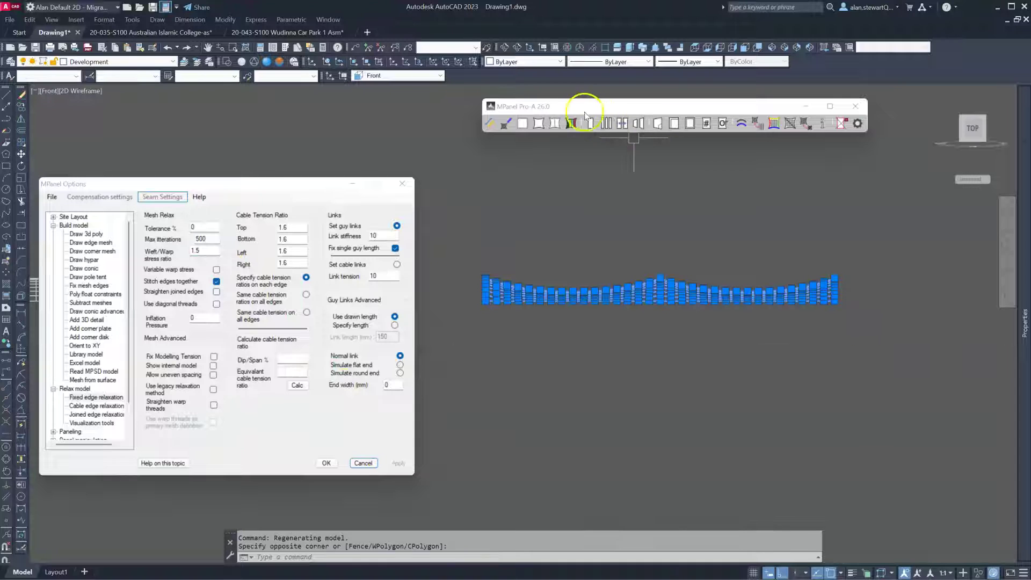
pyautogui.click(522, 128)
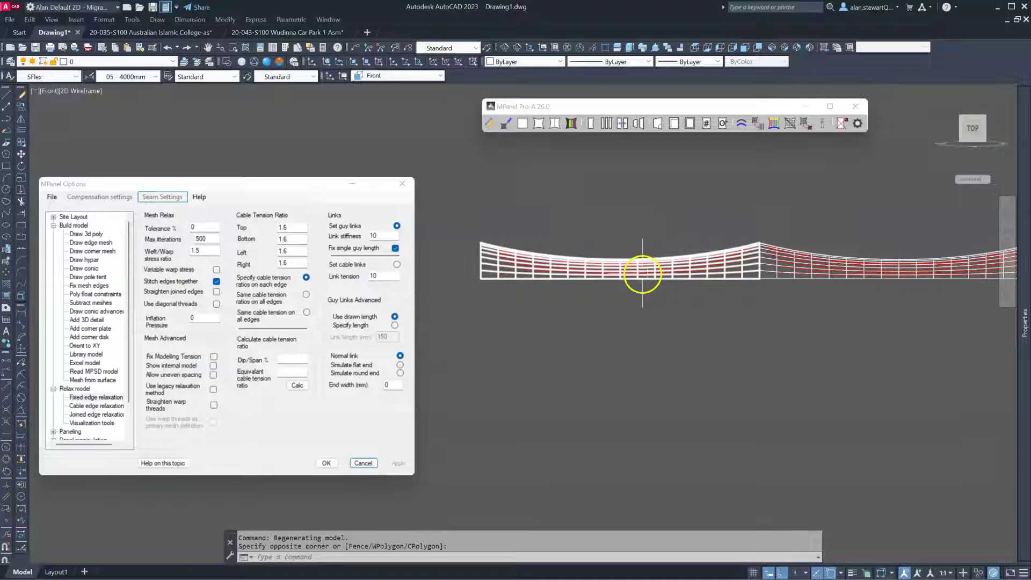
pyautogui.click(841, 125)
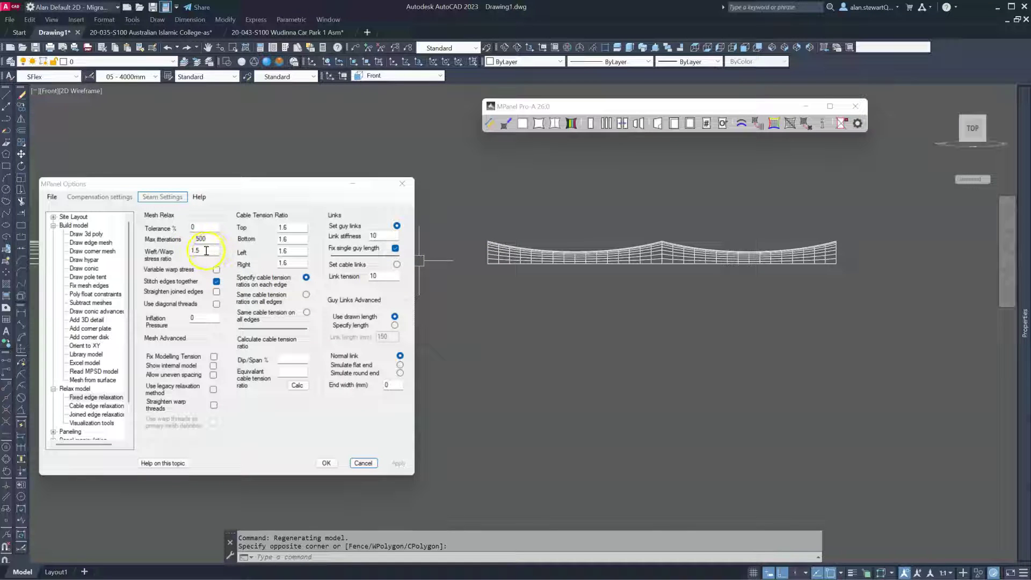
# View the three meshes from the top and window-select the lower mesh.
pyautogui.moveTo(284, 189); pyautogui.dragTo(283, 149)
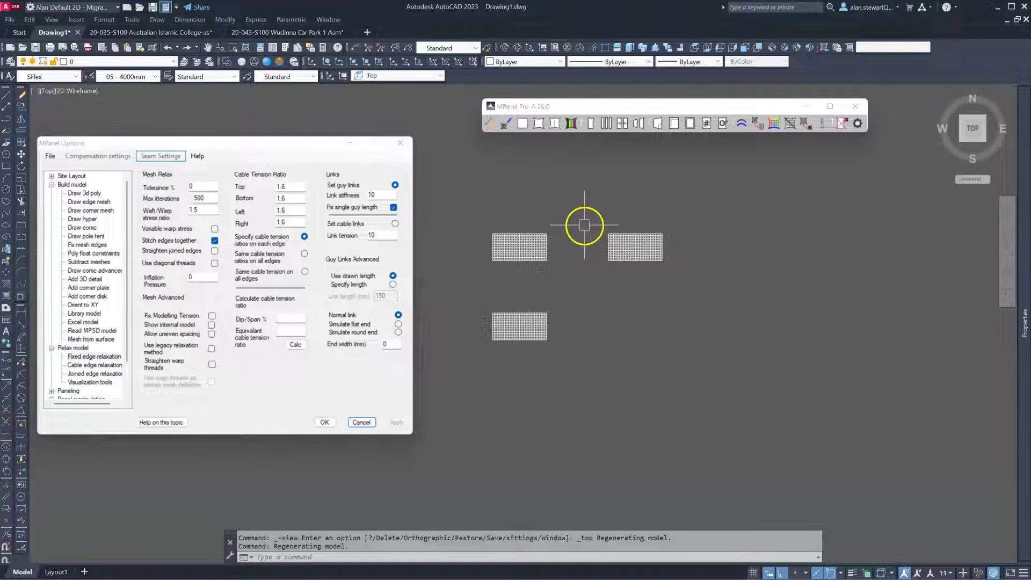
pyautogui.scroll(2, 620, 237)
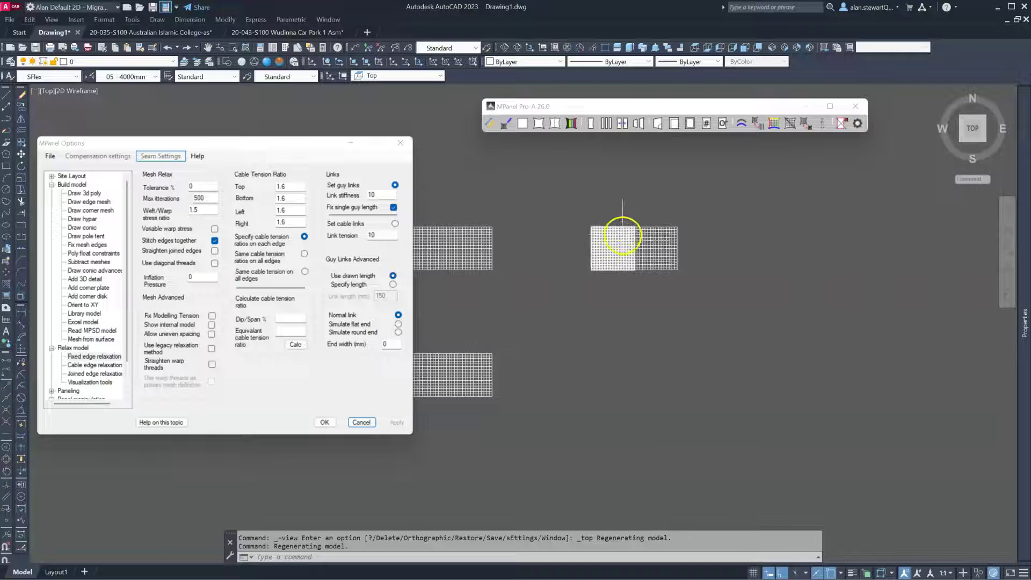
pyautogui.scroll(-2, 622, 236)
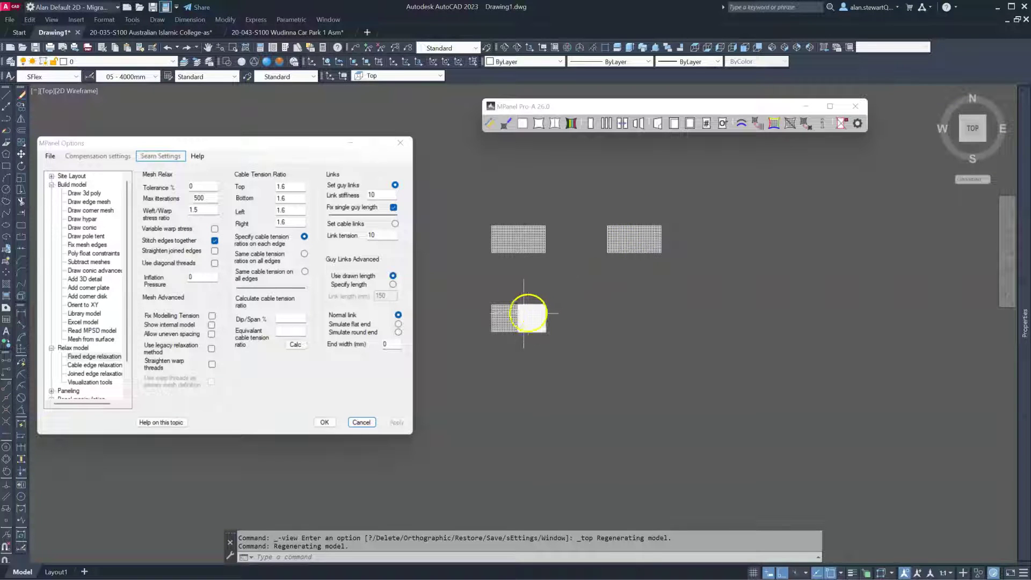
pyautogui.scroll(3, 479, 306)
pyautogui.click(476, 283)
pyautogui.click(668, 389)
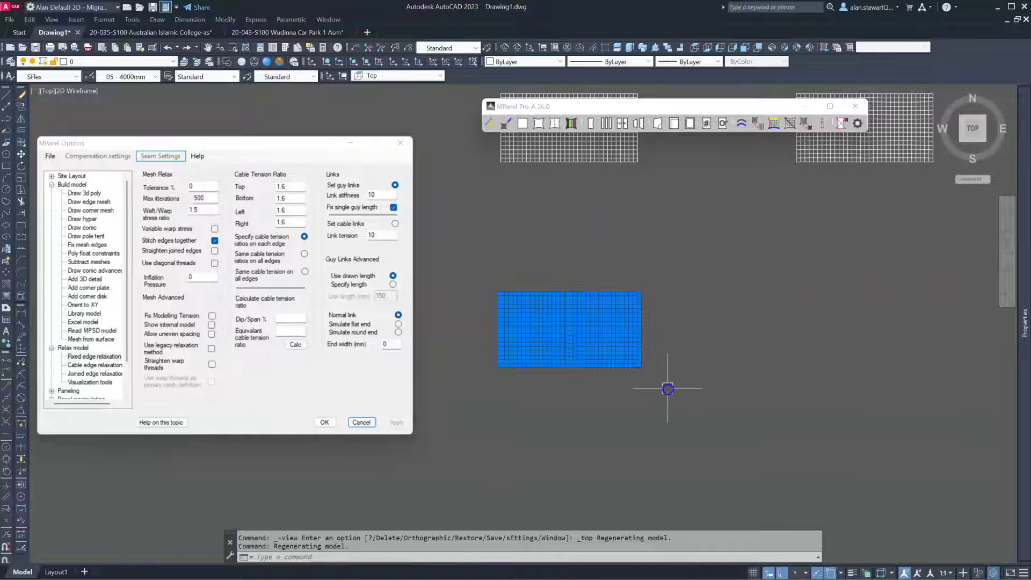
pyautogui.scroll(-3, 465, 282)
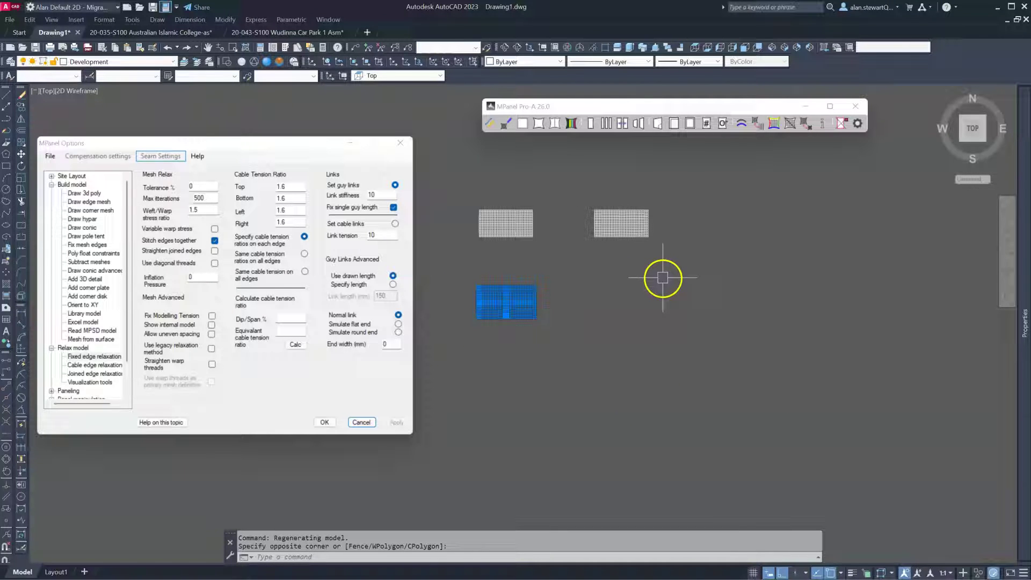
# Copy the lower mesh to a position on its right.
pyautogui.press('Return')
pyautogui.click(590, 322)
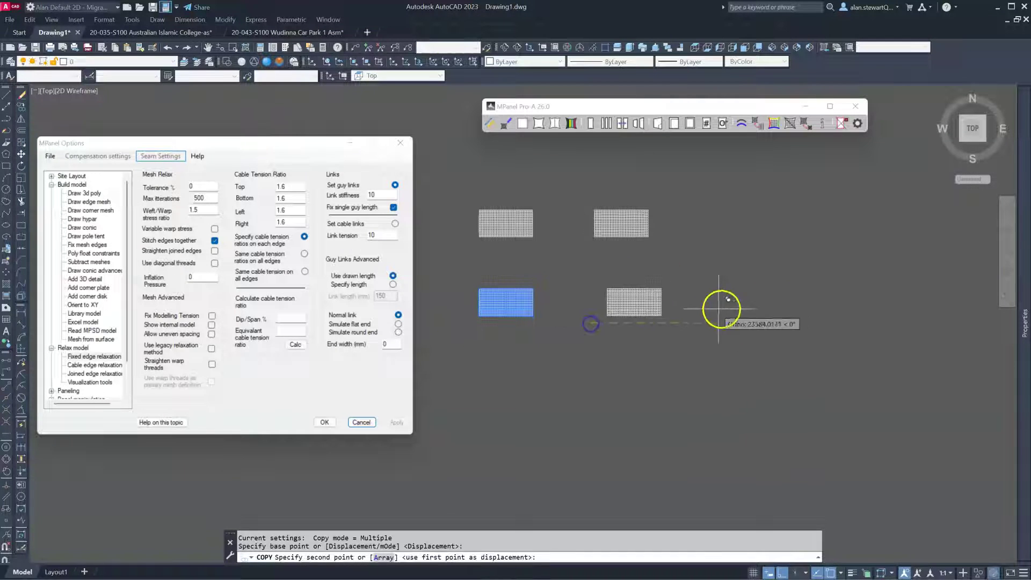
pyautogui.click(805, 299)
pyautogui.press('Return')
pyautogui.scroll(5, 744, 286)
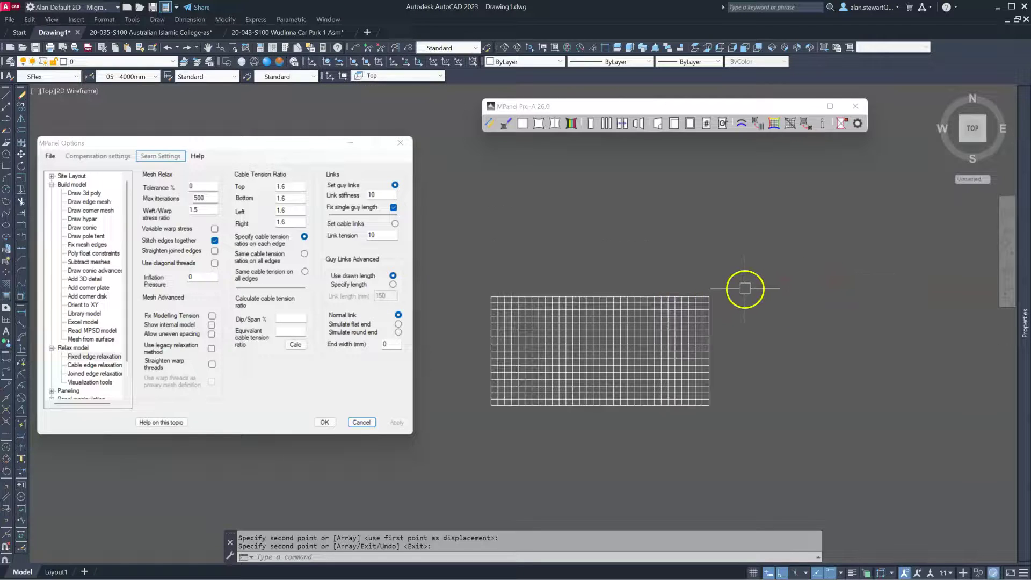
# Delete the copy's top edge line, then window-select the whole copy.
pyautogui.click(474, 267)
pyautogui.click(764, 316)
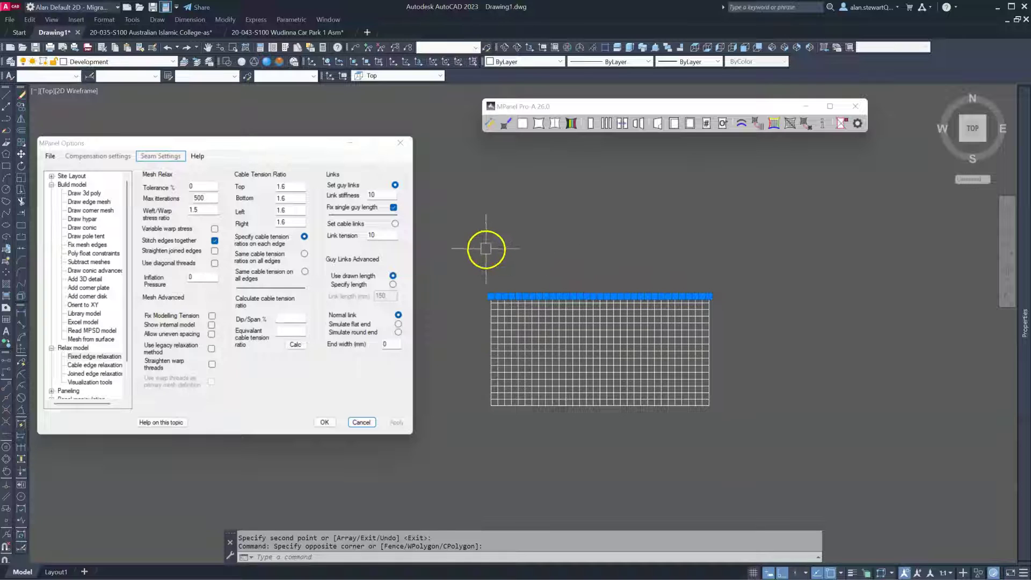
pyautogui.press('Delete')
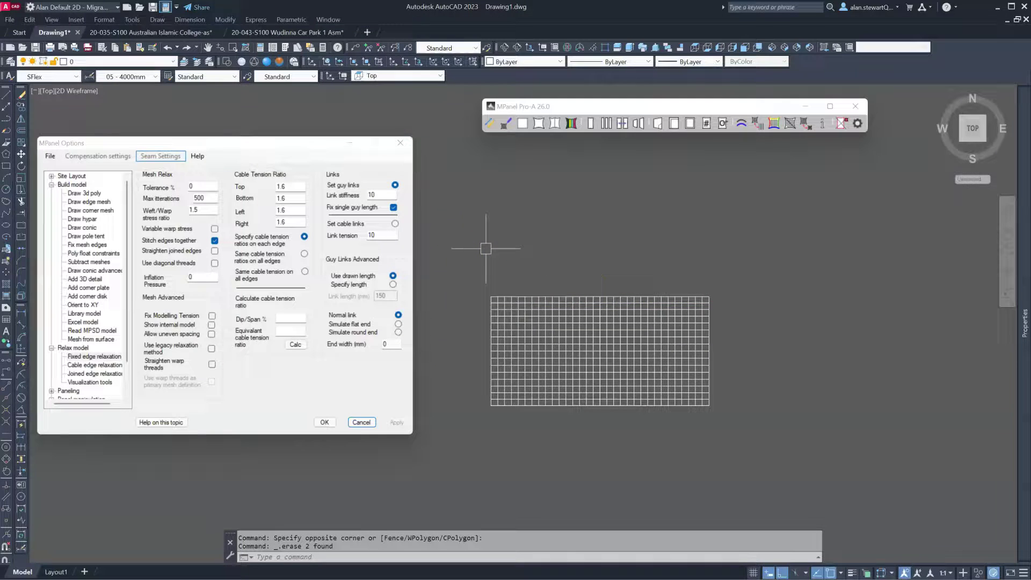
pyautogui.click(466, 259)
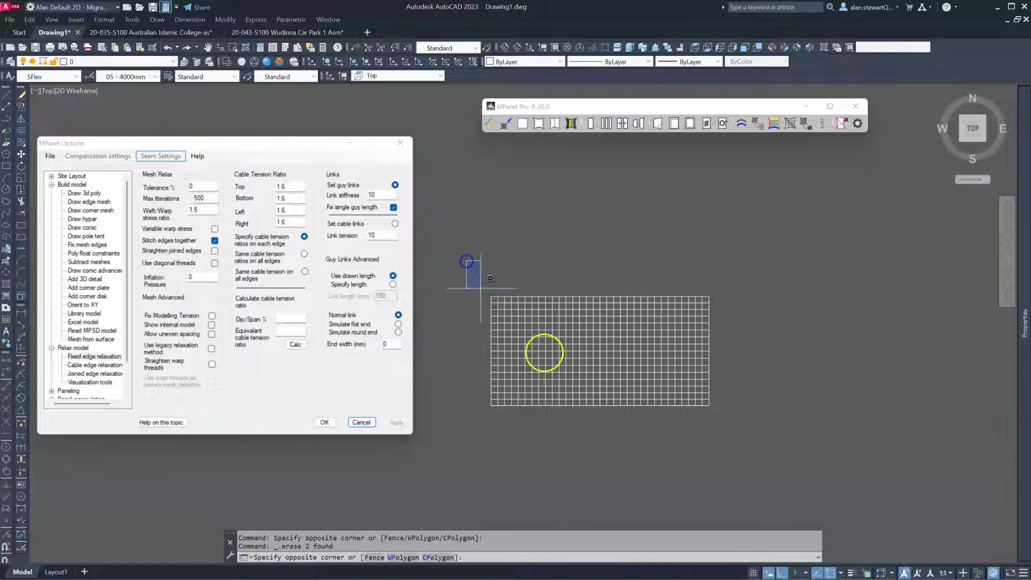
pyautogui.click(753, 413)
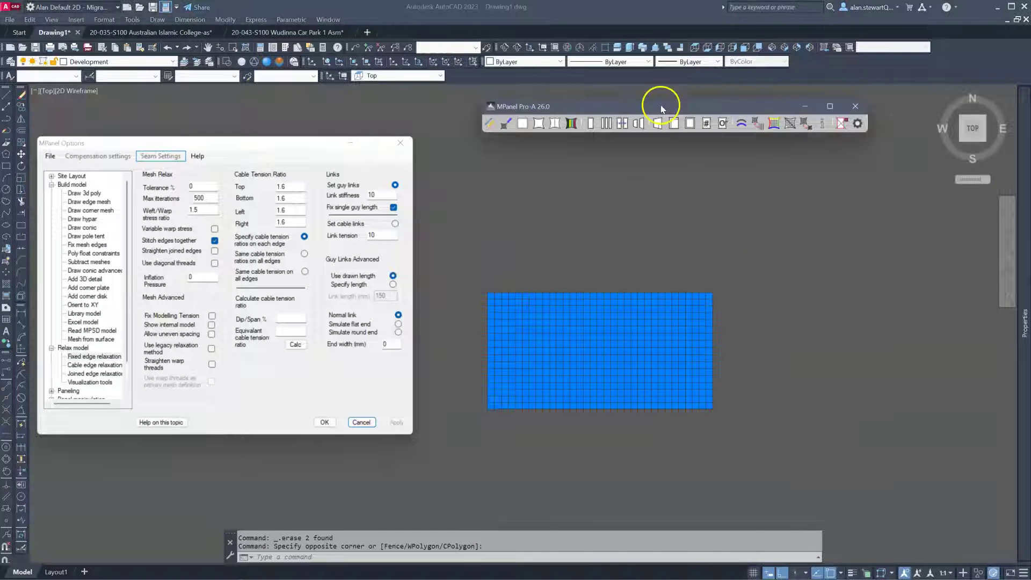
# Cable-edge relax the copy, delete old objects, and calculate a 1.6 tension ratio from 8% dip/span.
pyautogui.click(663, 110)
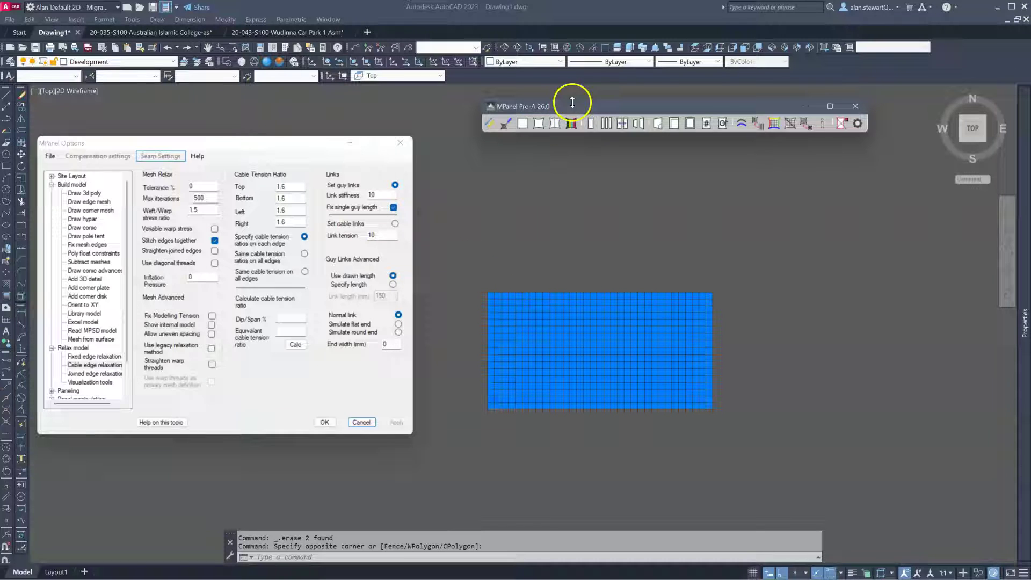
pyautogui.click(538, 122)
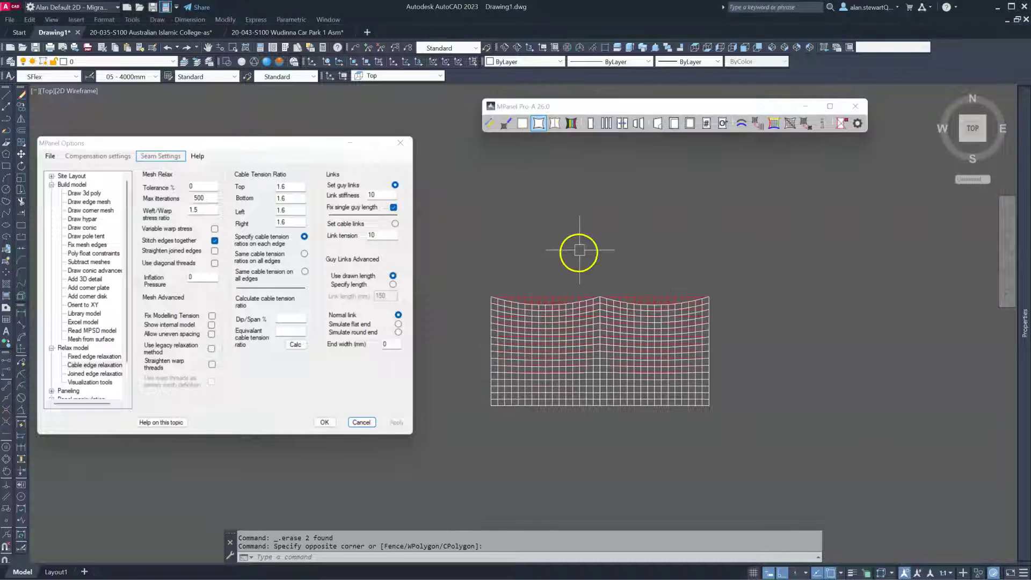
pyautogui.click(841, 123)
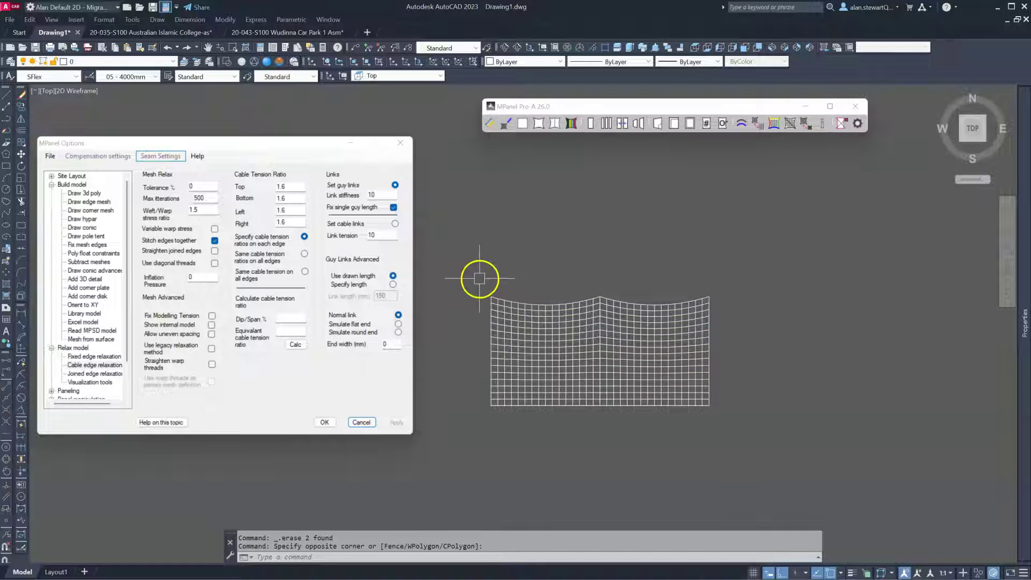
pyautogui.click(286, 317)
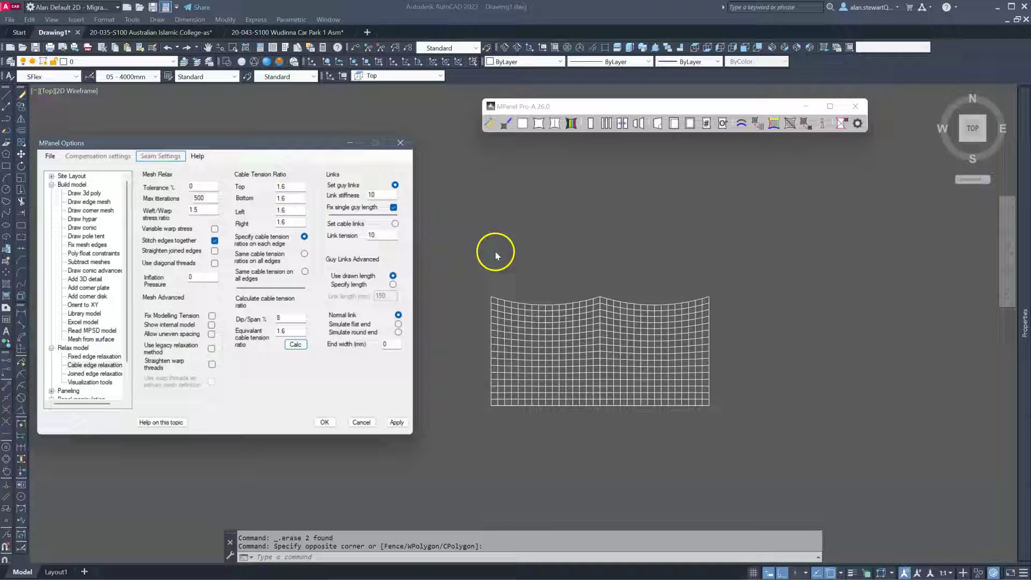
pyautogui.click(575, 223)
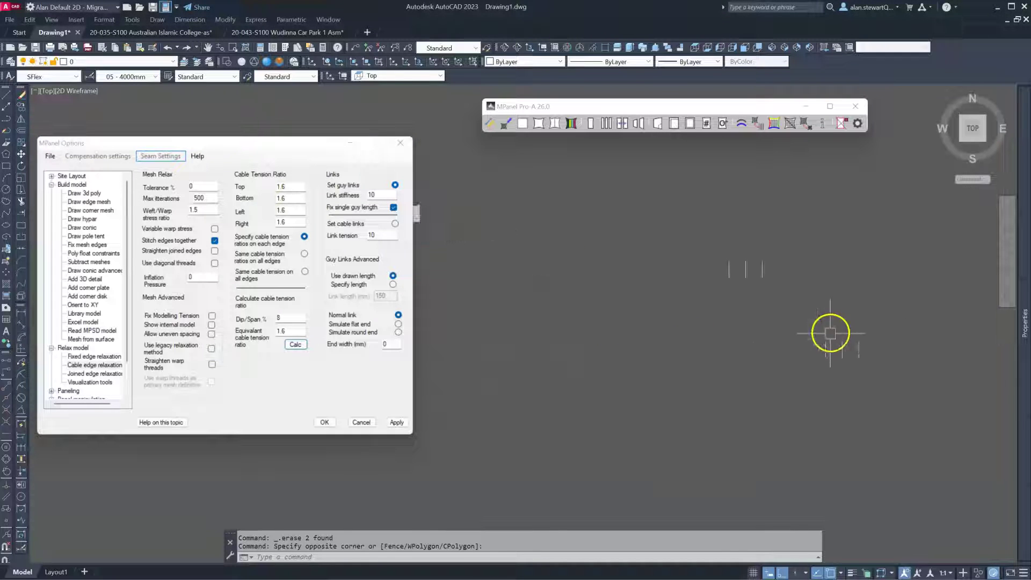
# Switch to southwest isometric view and inspect the lower and middle arcs.
pyautogui.scroll(6, 789, 265)
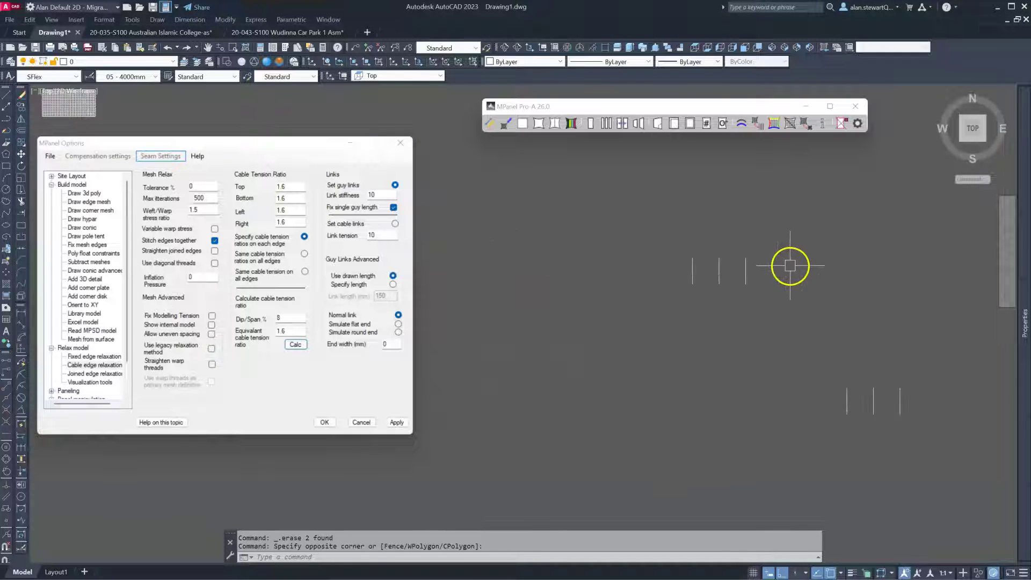
pyautogui.click(772, 47)
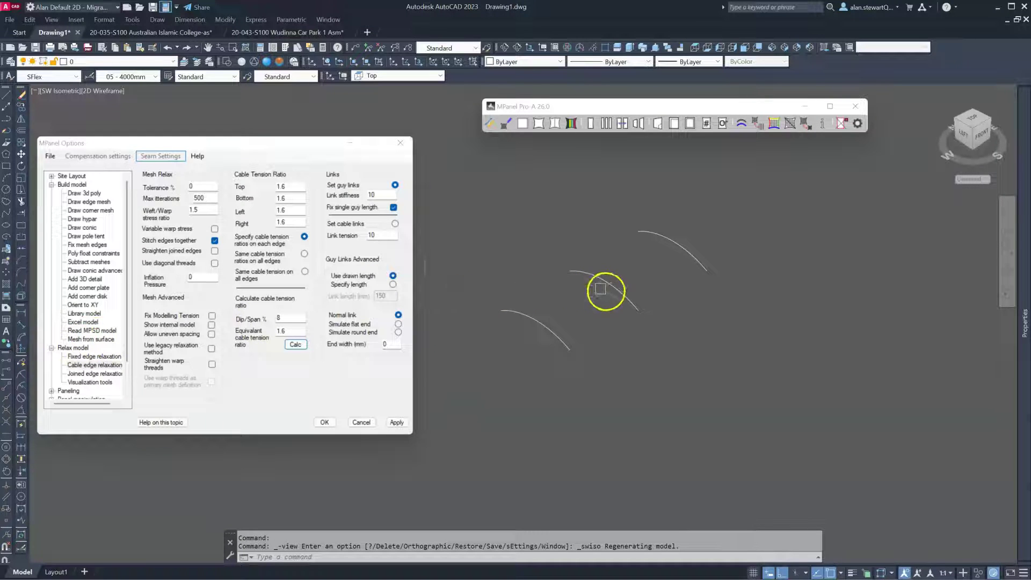
pyautogui.click(545, 339)
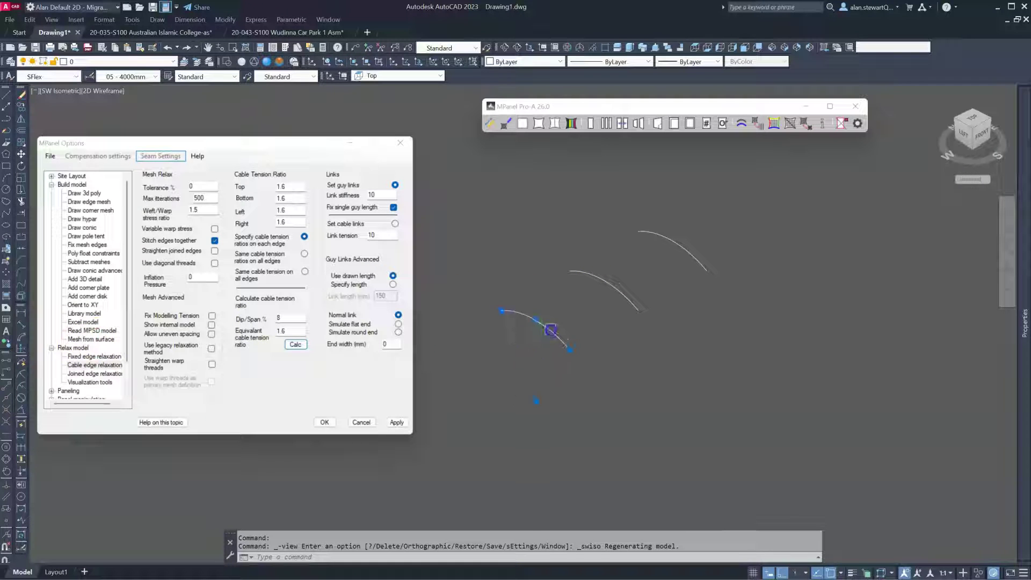
pyautogui.click(611, 293)
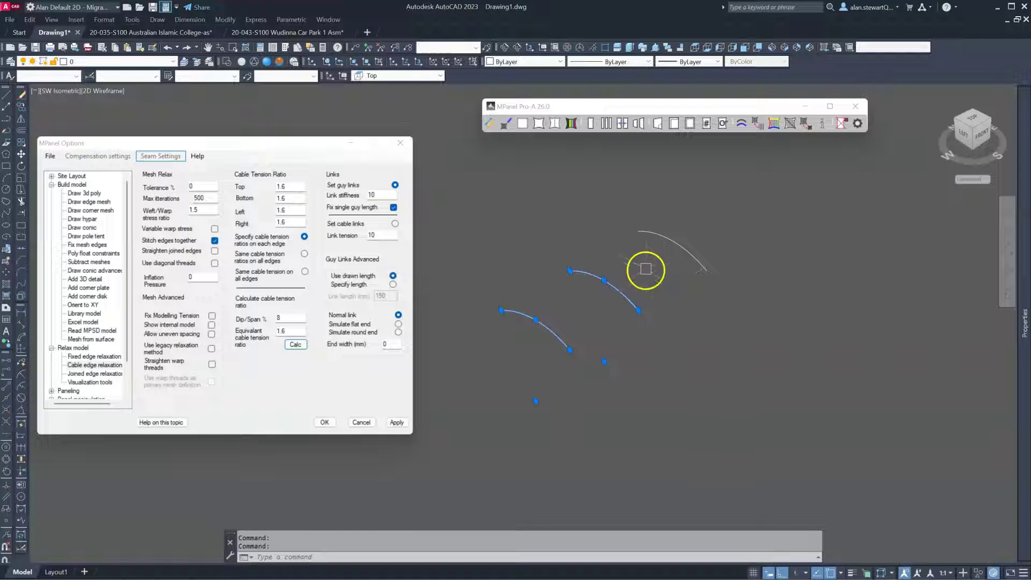
pyautogui.press('Escape')
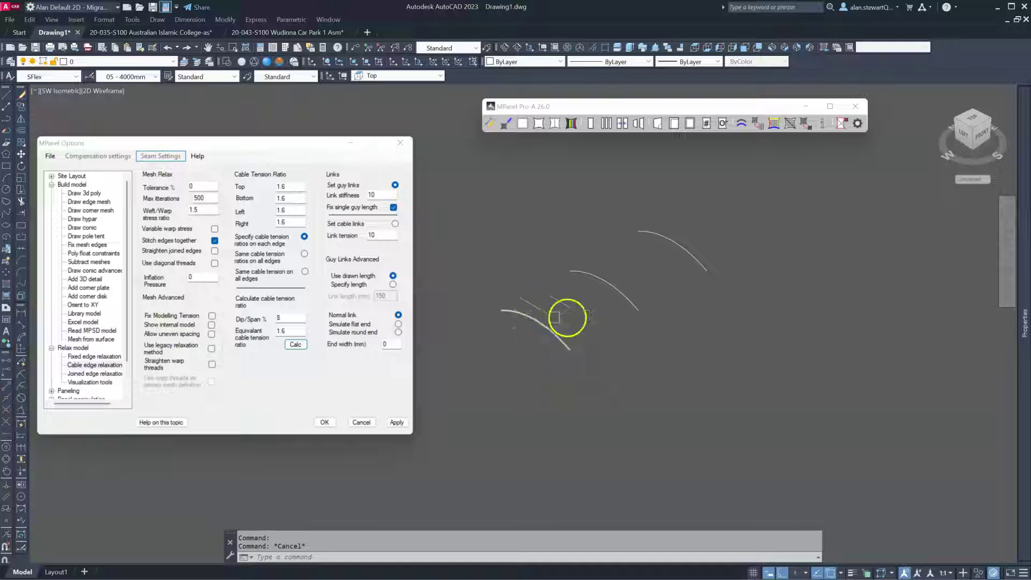
# Draw two straight lines joining the arc endpoints, then show the Draw edge mesh settings.
pyautogui.write('L')
pyautogui.press('Return')
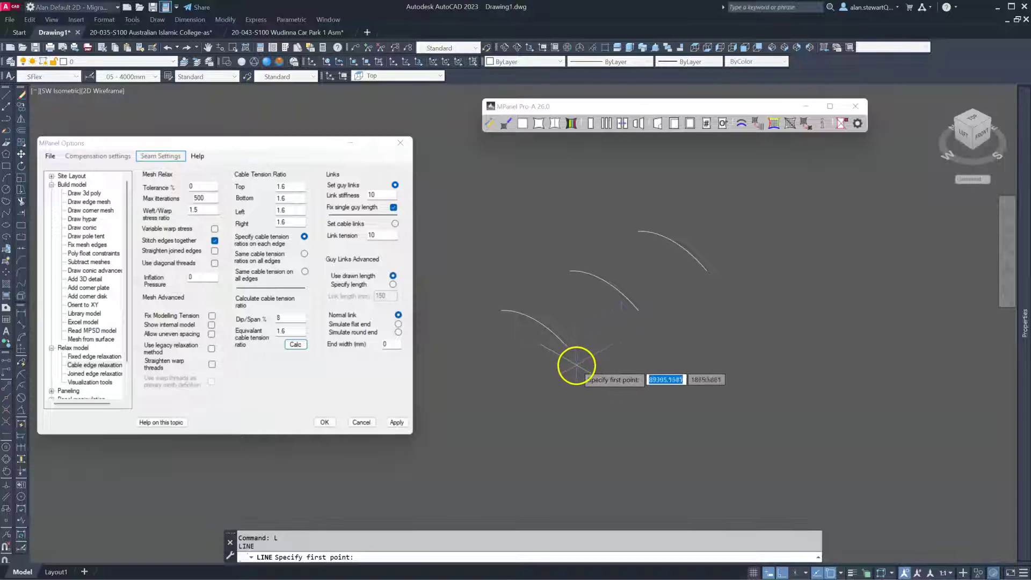
pyautogui.click(569, 353)
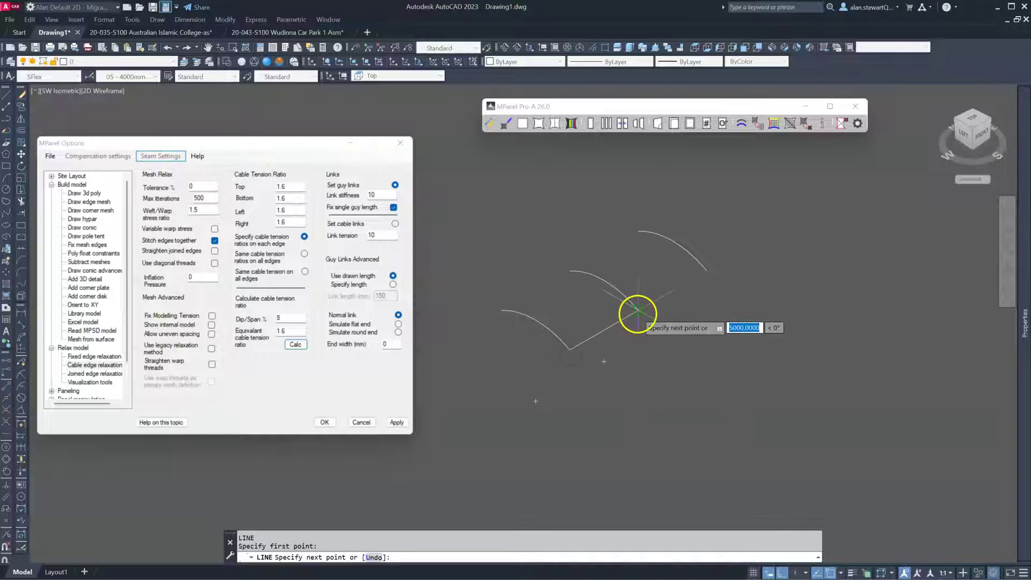
pyautogui.click(704, 270)
pyautogui.press('Return')
pyautogui.press('Return')
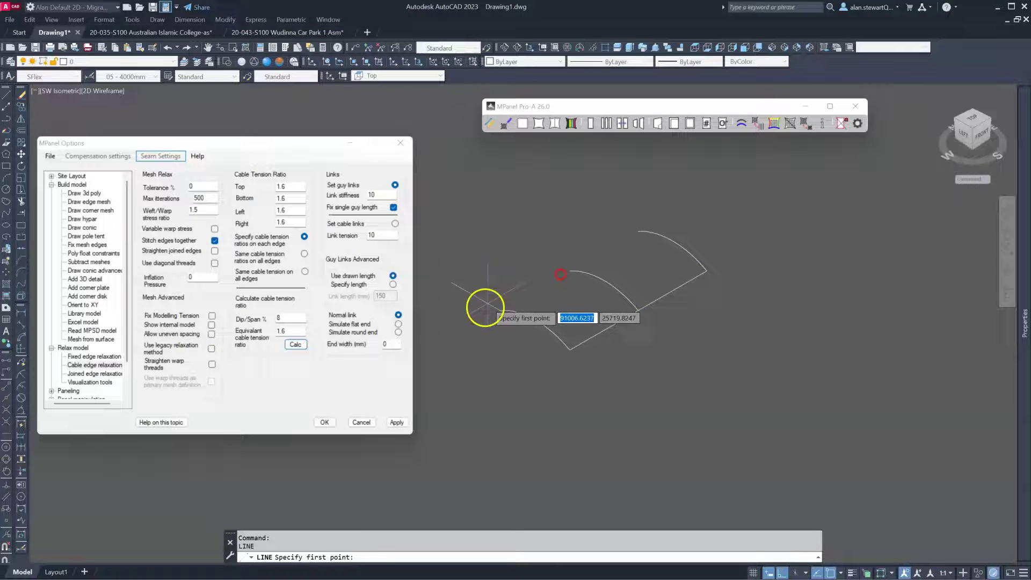
pyautogui.click(501, 310)
pyautogui.click(634, 232)
pyautogui.press('Return')
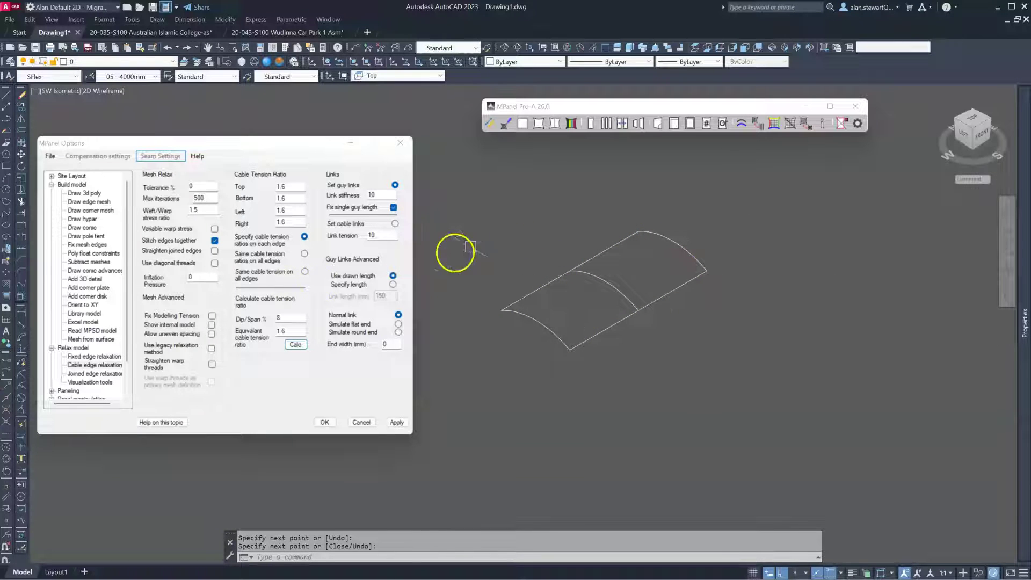
pyautogui.click(87, 203)
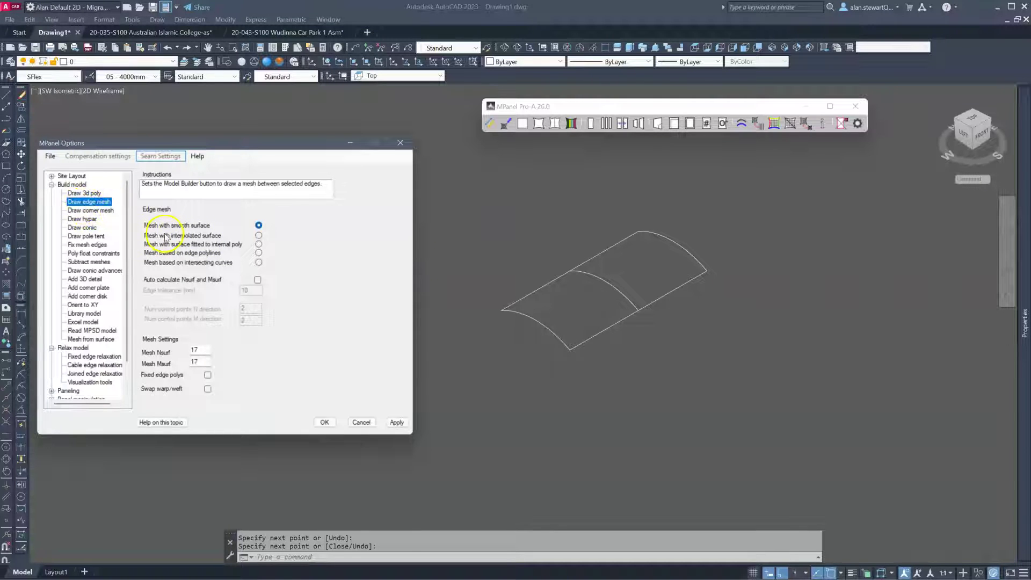
# Apply the 17 by 17 smooth edge mesh settings and mesh the first bay from its four edges.
pyautogui.click(396, 422)
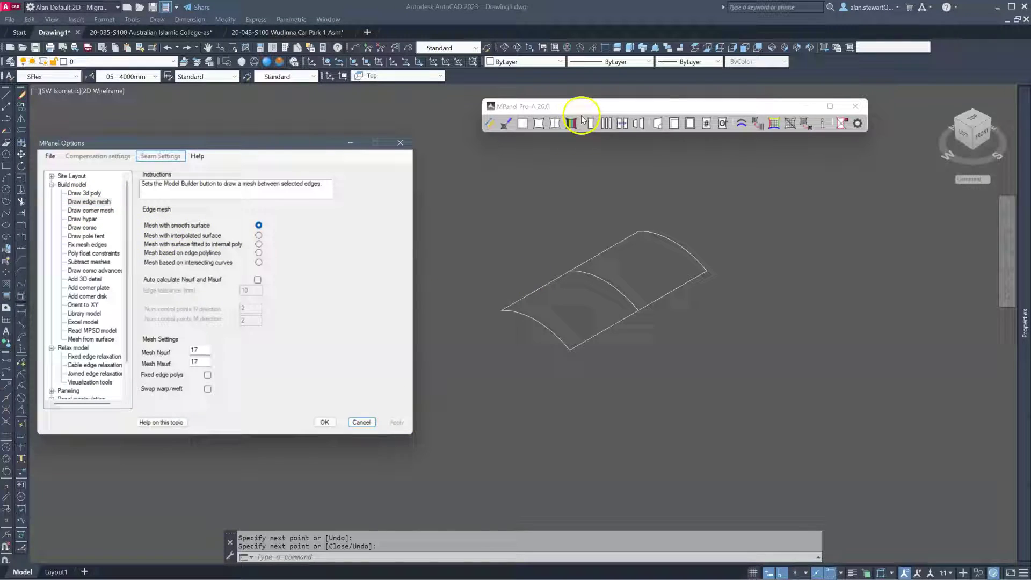
pyautogui.click(505, 124)
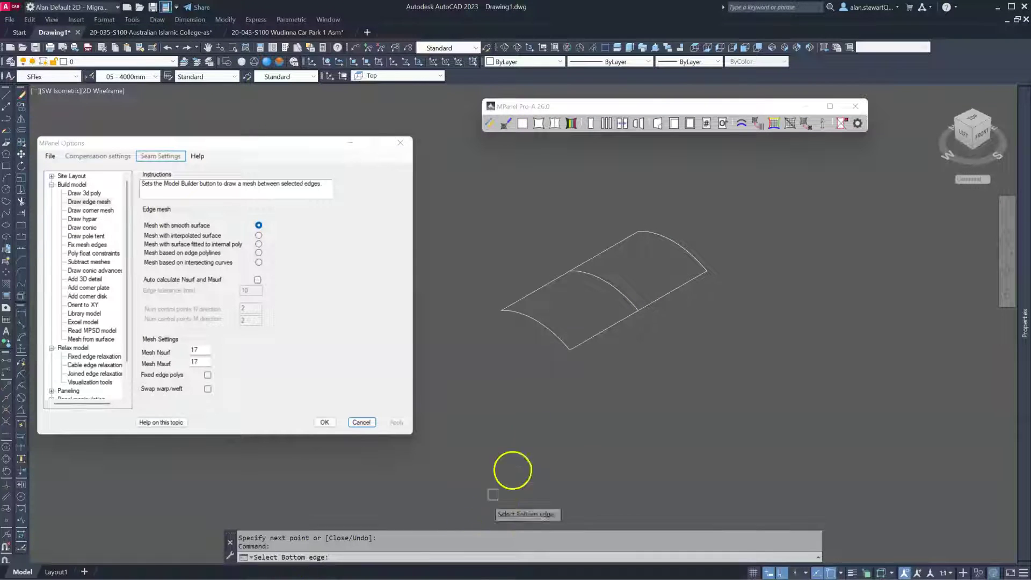
pyautogui.click(587, 345)
pyautogui.click(597, 281)
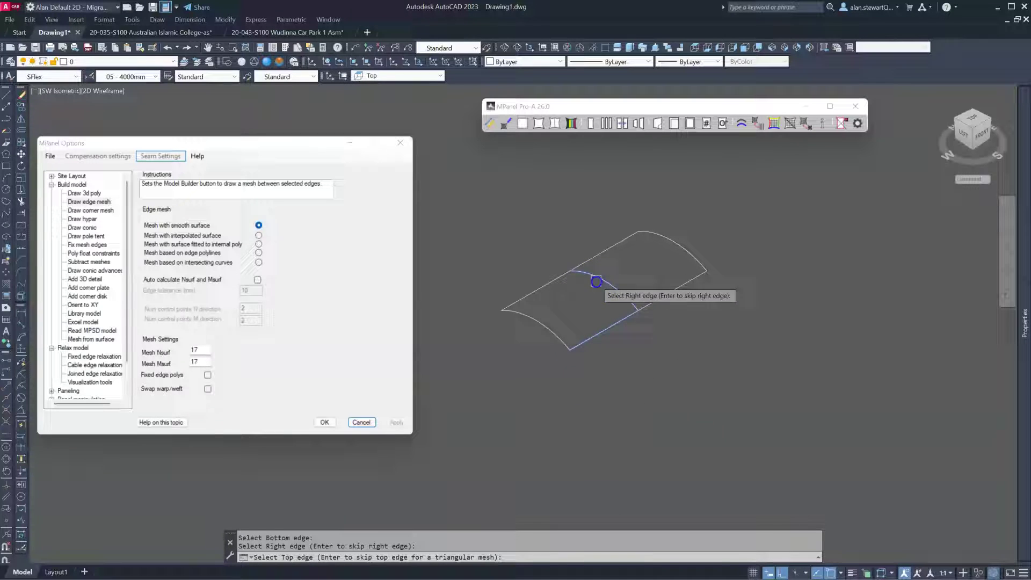
pyautogui.click(546, 282)
pyautogui.click(550, 328)
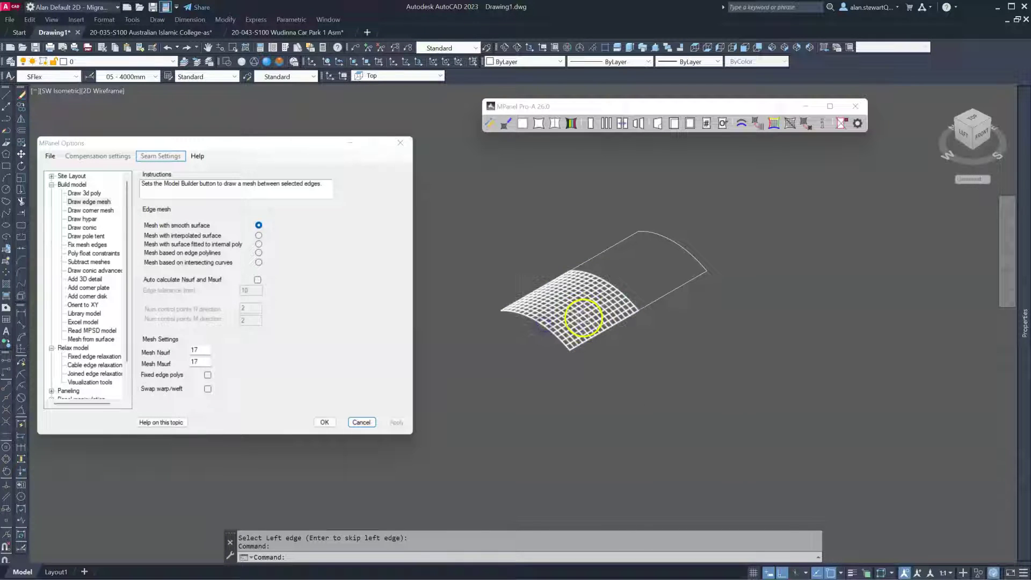
# Mesh the second bay from its bottom, outer arc, top and left edges.
pyautogui.click(505, 123)
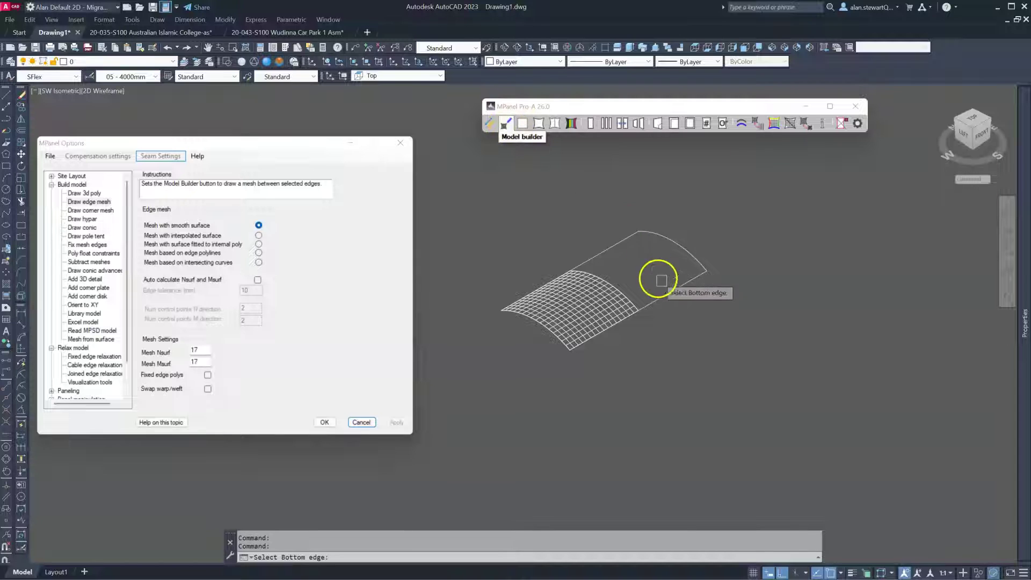
pyautogui.click(672, 295)
pyautogui.click(681, 242)
pyautogui.click(610, 239)
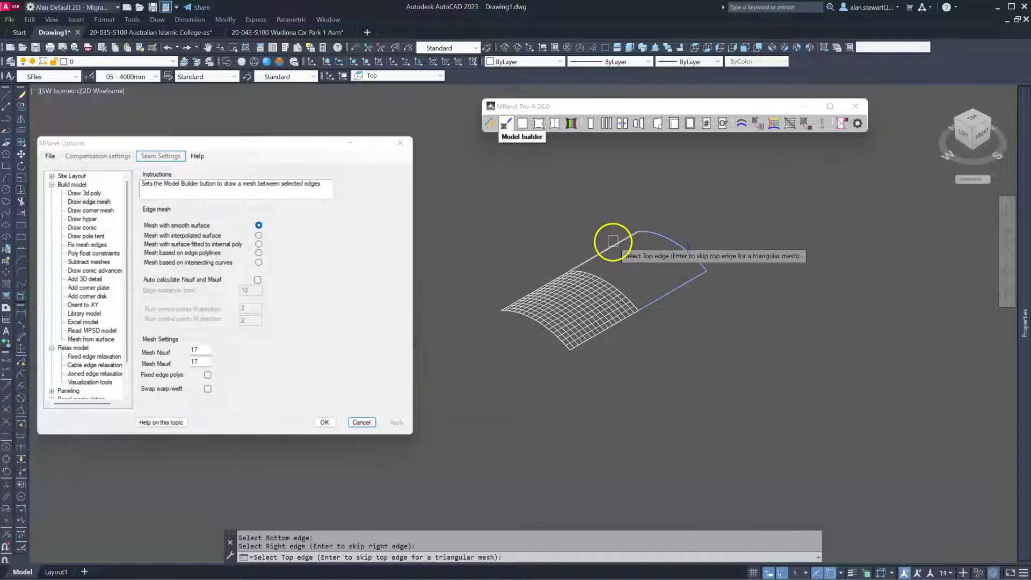
pyautogui.click(611, 280)
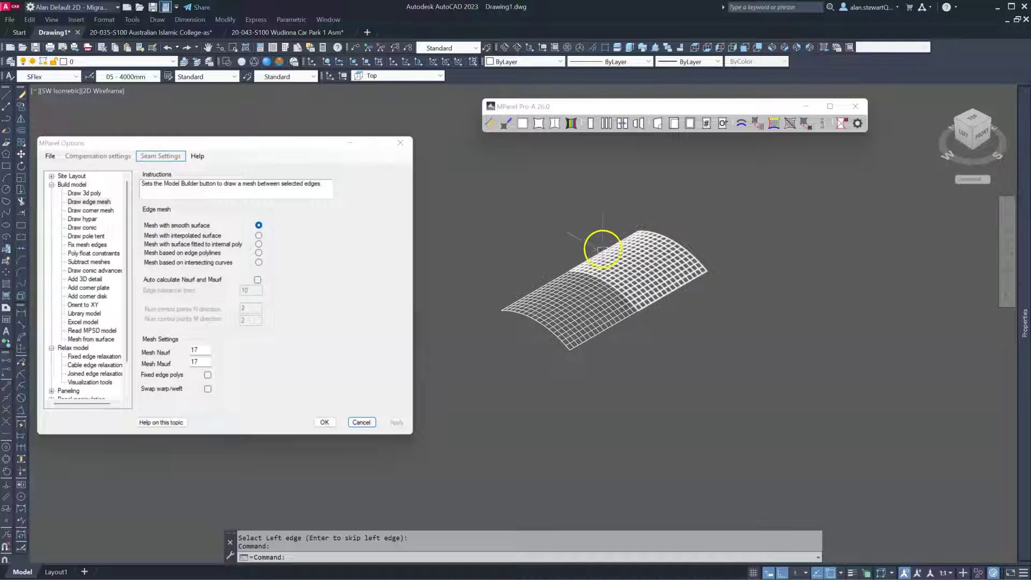
pyautogui.scroll(-2, 575, 251)
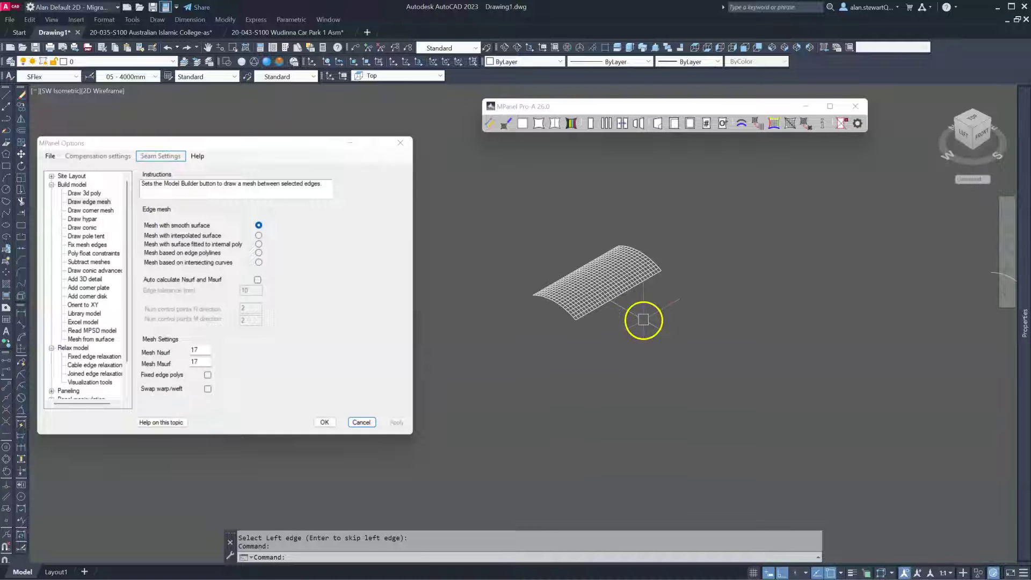
# Copy the barrel vault mesh twice, placing both copies up and to the right.
pyautogui.scroll(-3, 473, 344)
pyautogui.click(518, 322)
pyautogui.click(21, 107)
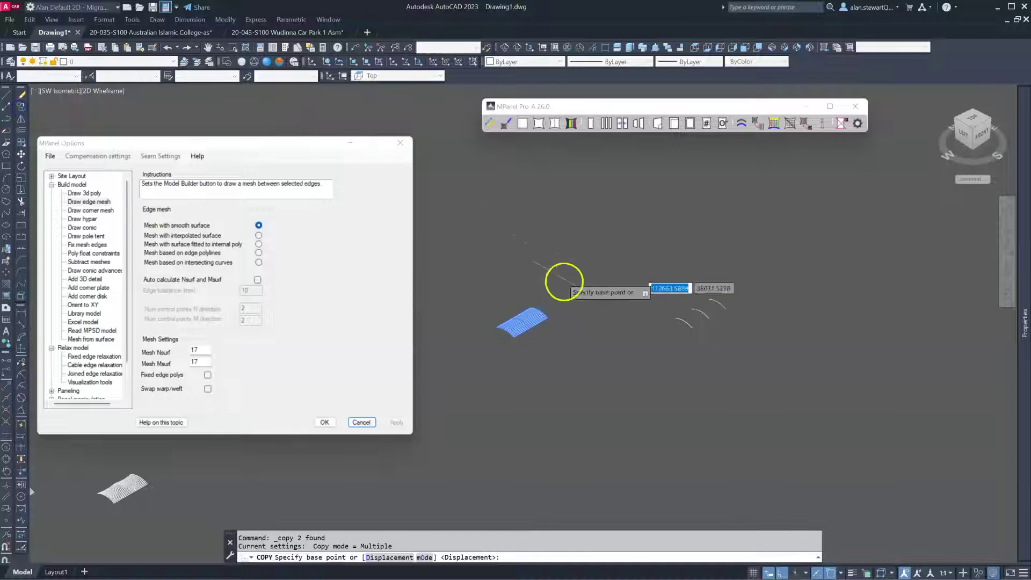
pyautogui.click(571, 334)
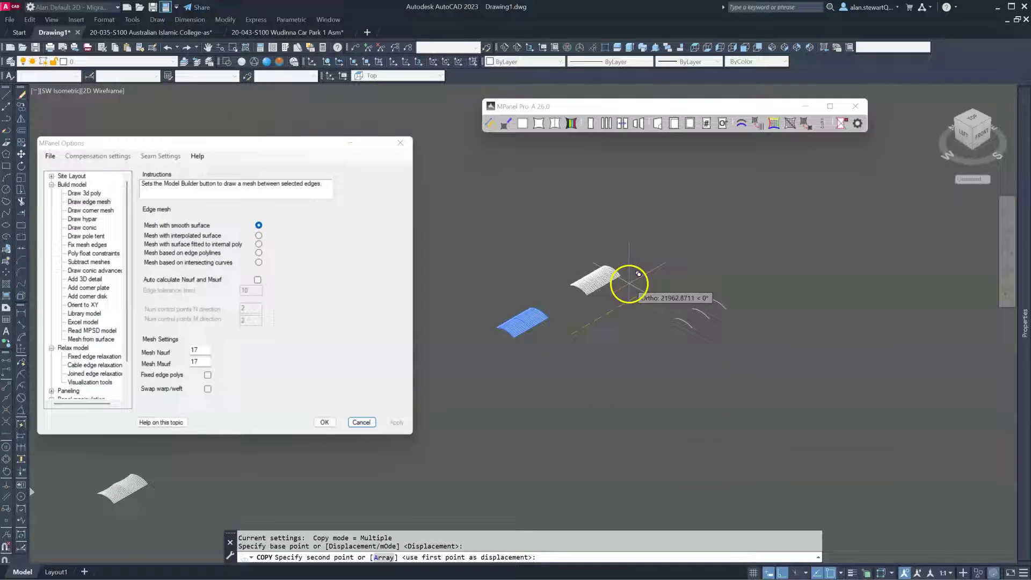
pyautogui.click(629, 284)
pyautogui.click(695, 252)
pyautogui.press('Return')
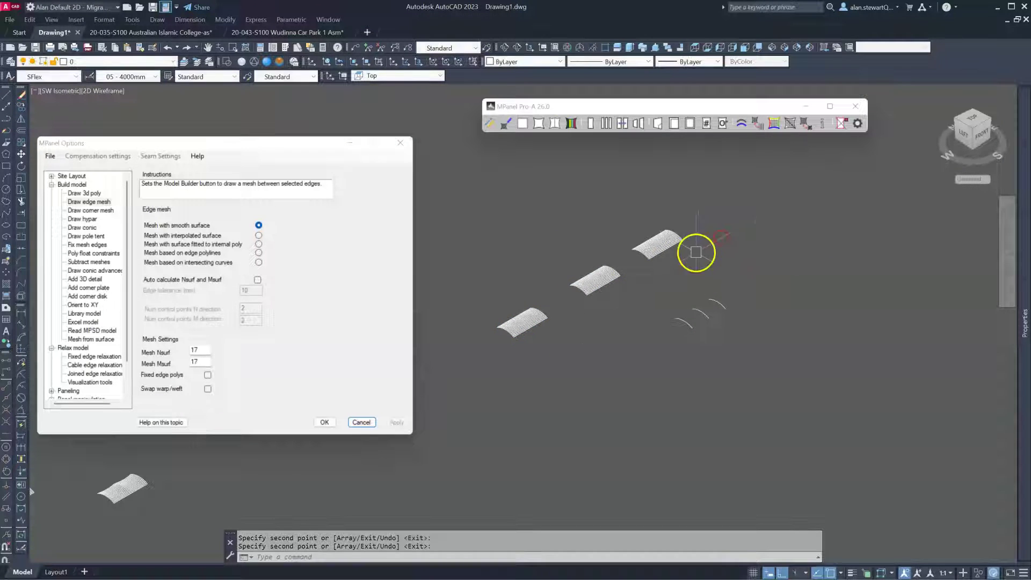
# Select the top-right mesh copy and bring up MPanel's mesh-to-polyline conversion settings.
pyautogui.click(695, 254)
pyautogui.click(596, 180)
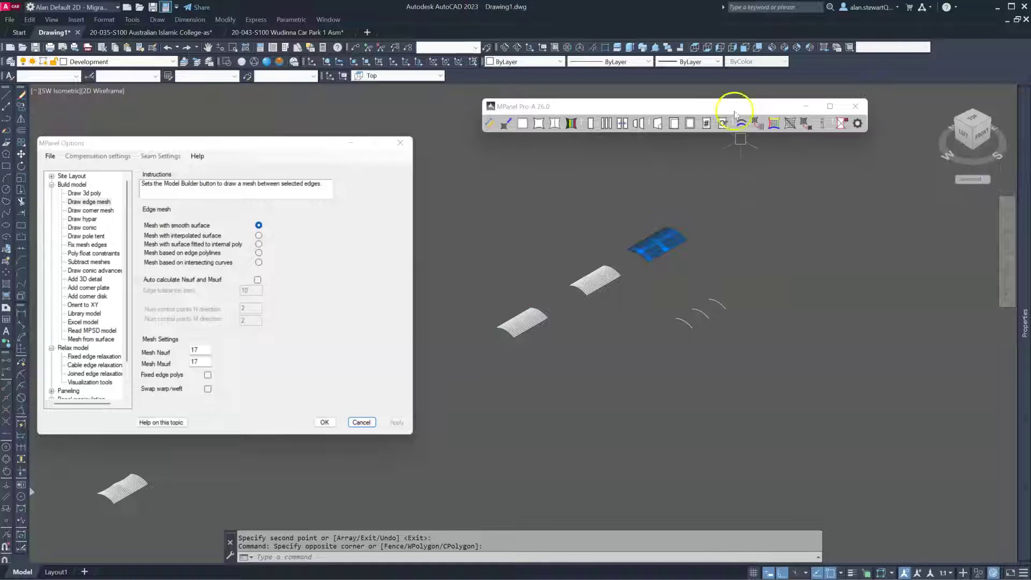
pyautogui.click(757, 128)
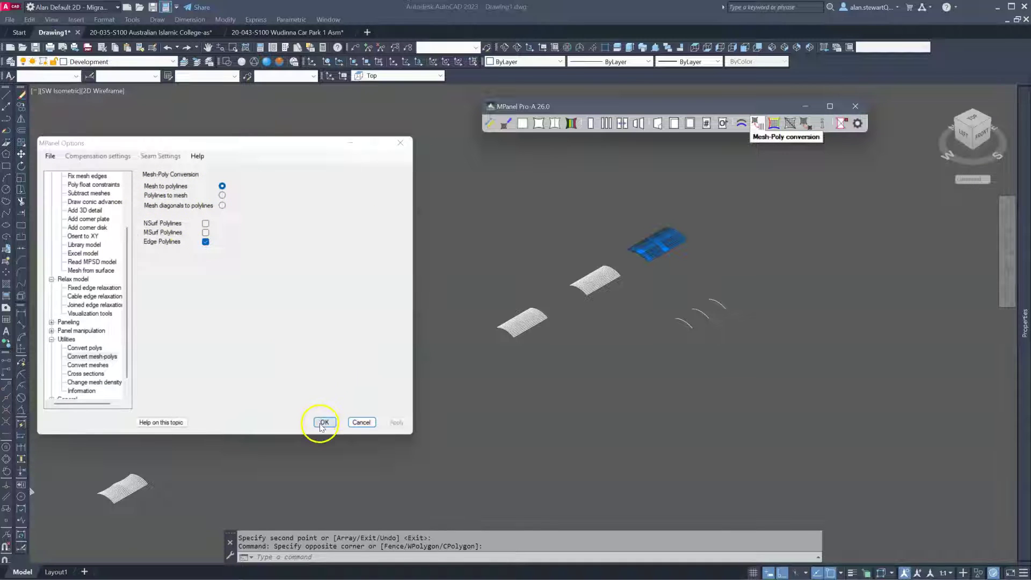
# Convert the top-right mesh copy to edge polylines and select its three seam arcs and long edge.
pyautogui.click(742, 128)
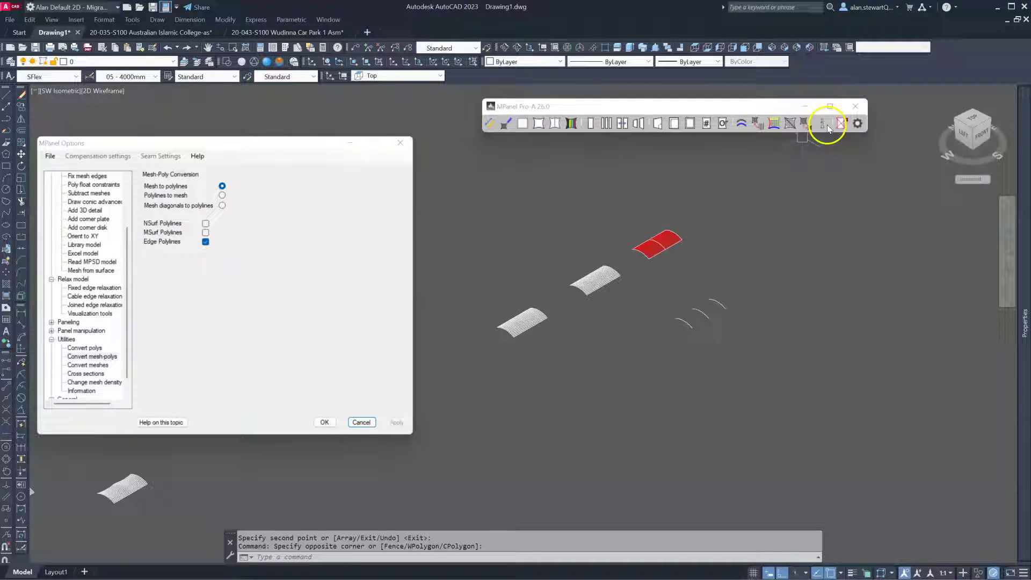
pyautogui.scroll(4, 617, 271)
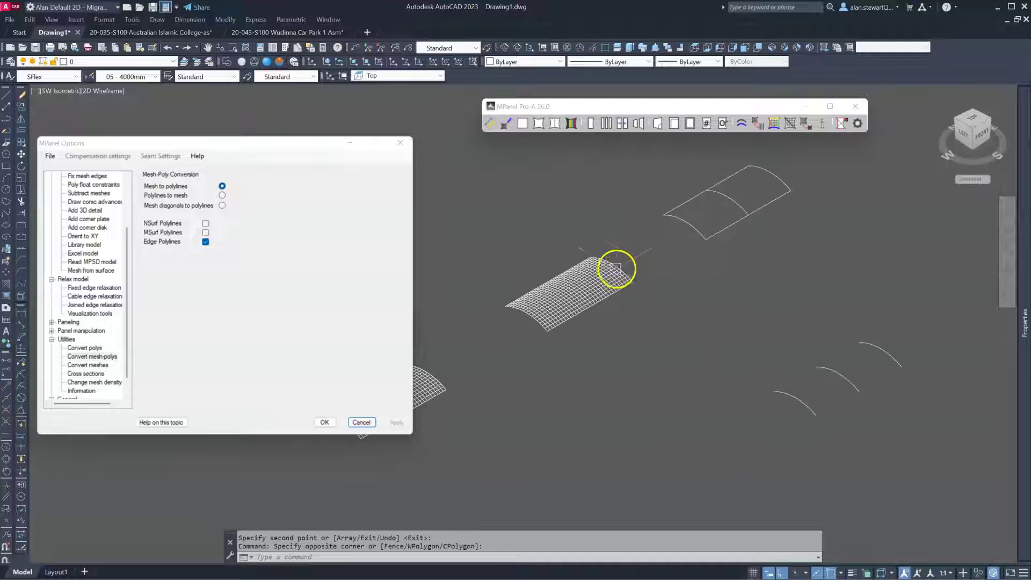
pyautogui.click(732, 203)
pyautogui.click(701, 201)
pyautogui.click(771, 172)
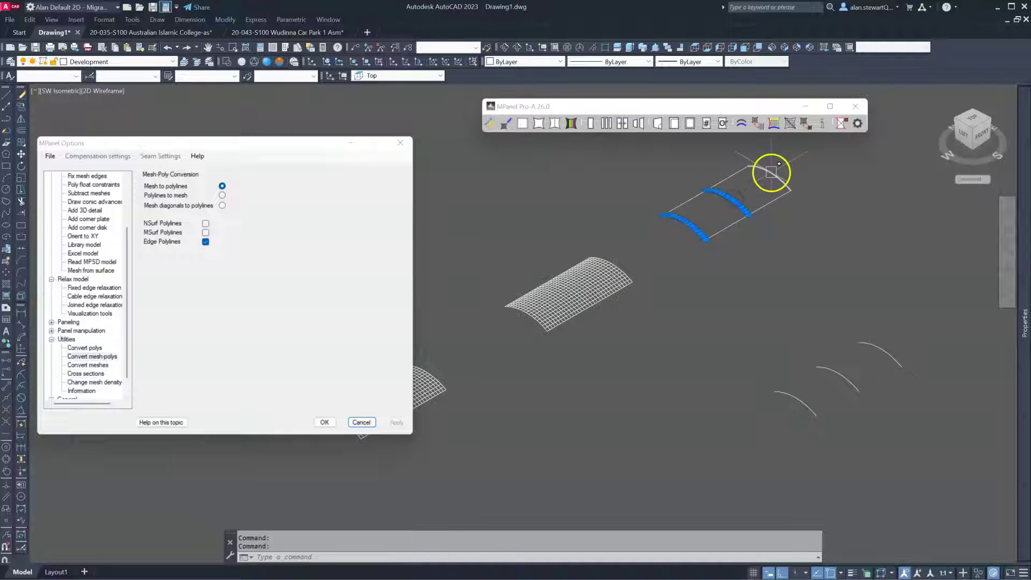
pyautogui.click(769, 203)
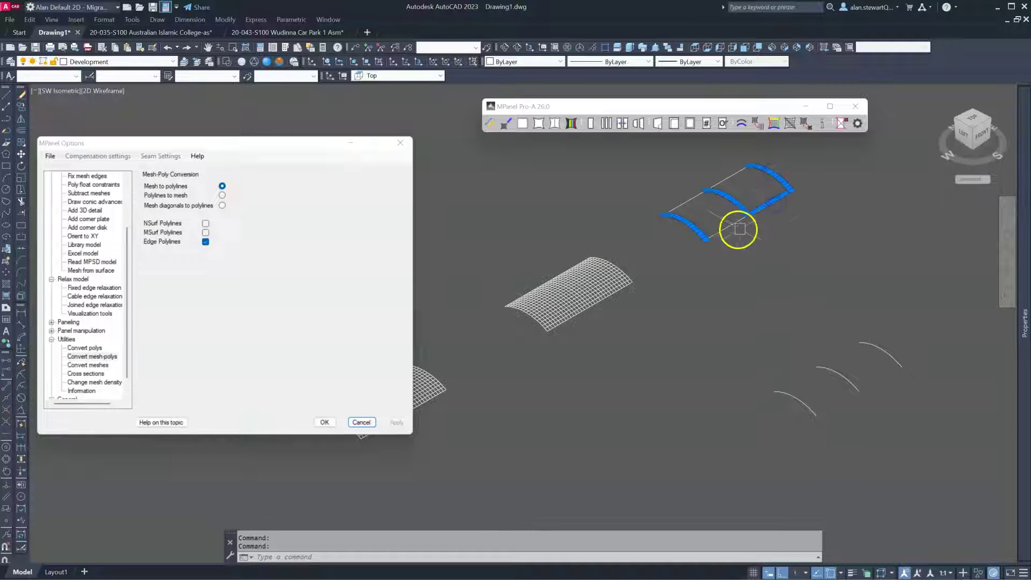
pyautogui.click(749, 262)
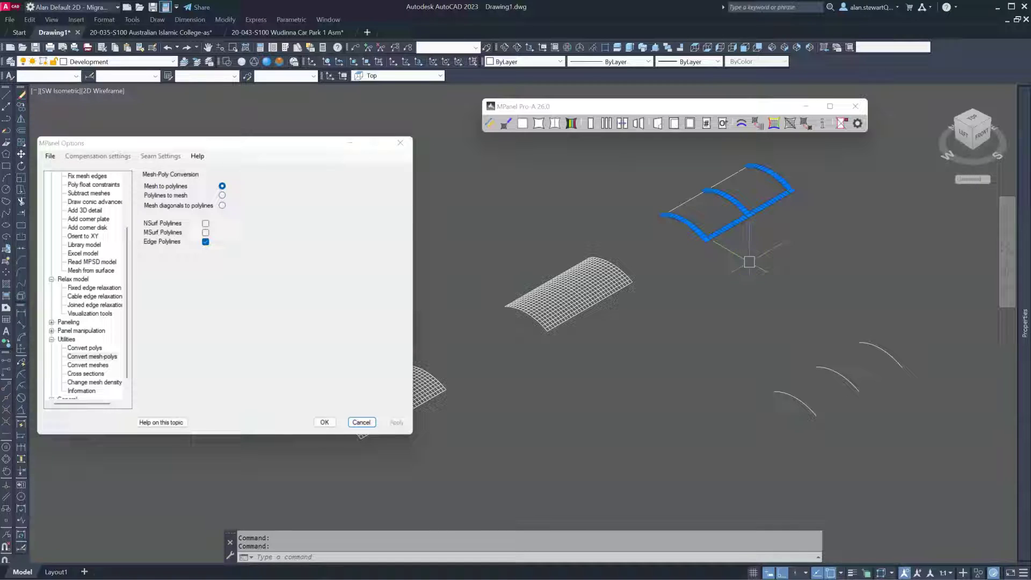
# Copy the selected arcs and edge from their corner onto the middle mesh's corner.
pyautogui.write('co')
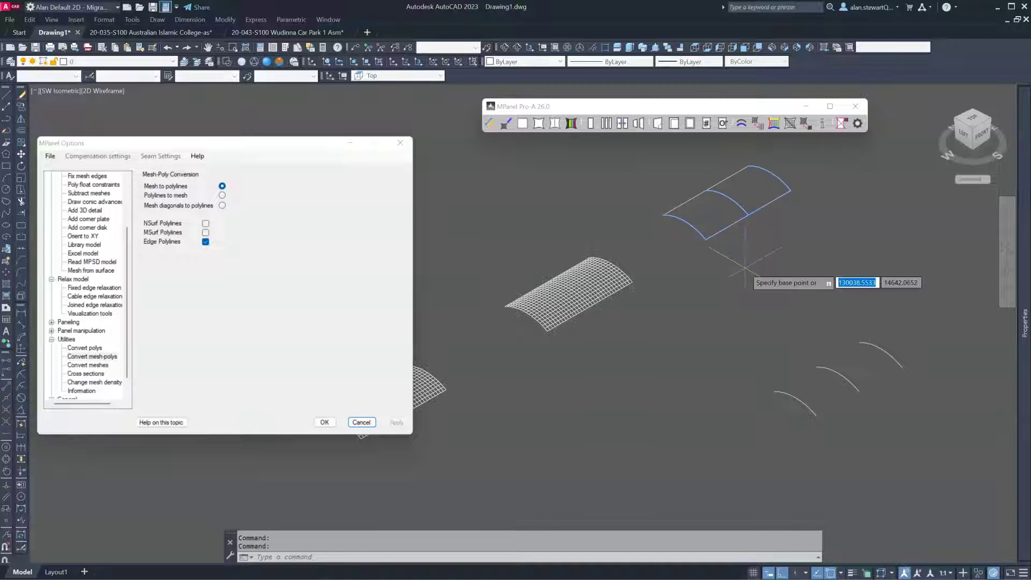
pyautogui.press('Return')
pyautogui.click(704, 246)
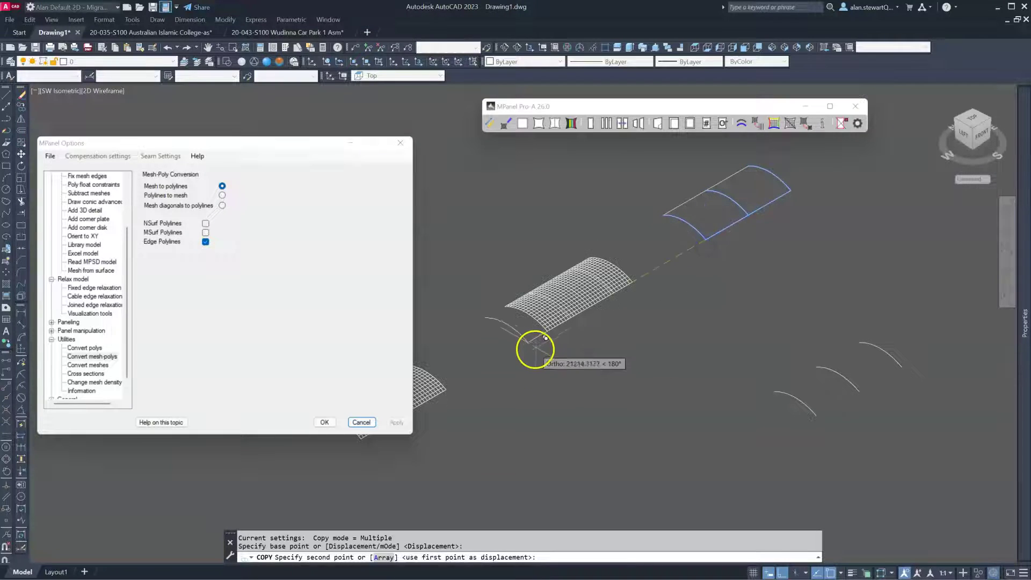
pyautogui.scroll(6, 539, 338)
pyautogui.click(551, 310)
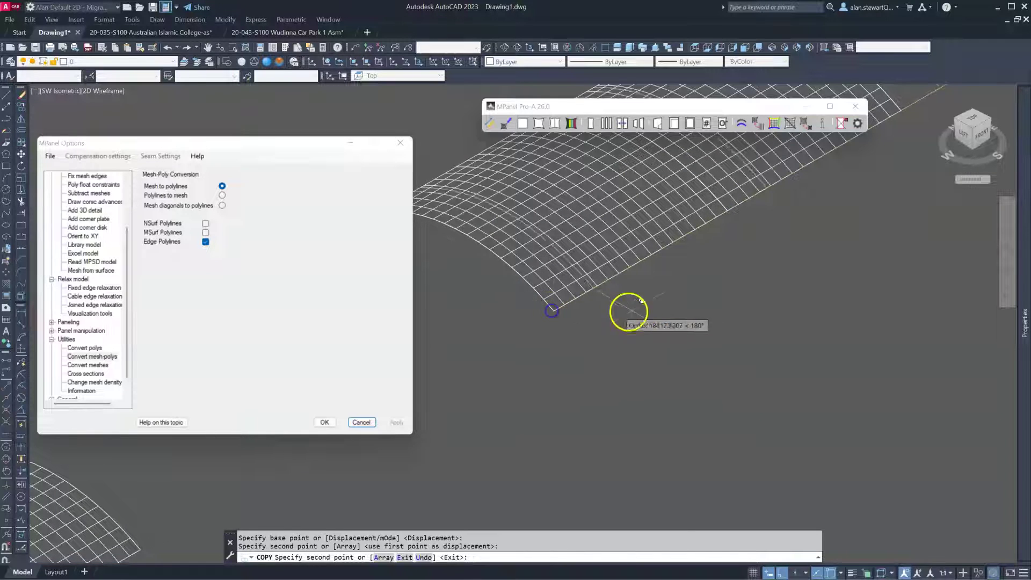
pyautogui.press('Return')
# Select the middle mesh and mark seam lines on it.
pyautogui.scroll(-6, 634, 311)
pyautogui.click(719, 333)
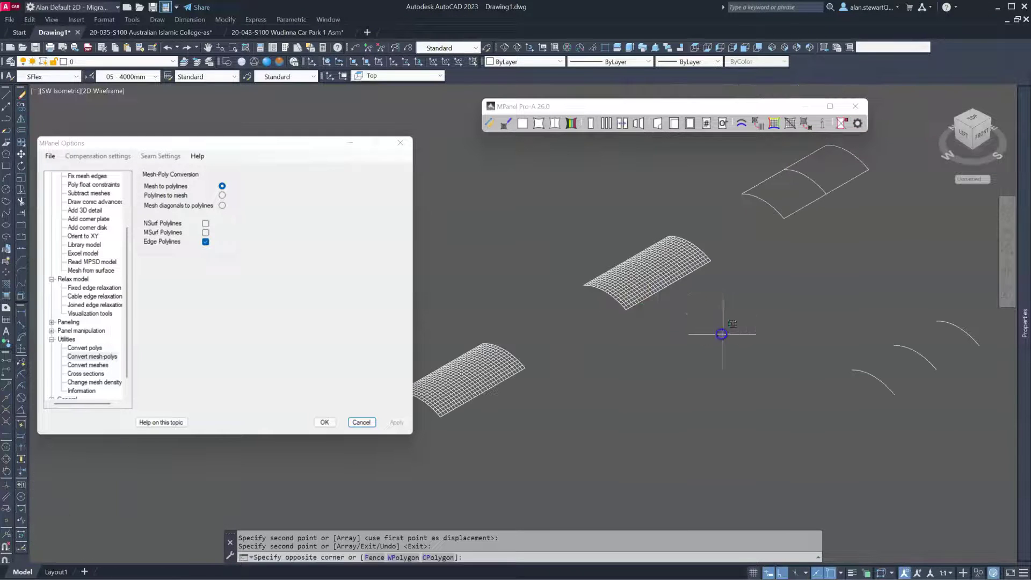
pyautogui.click(580, 210)
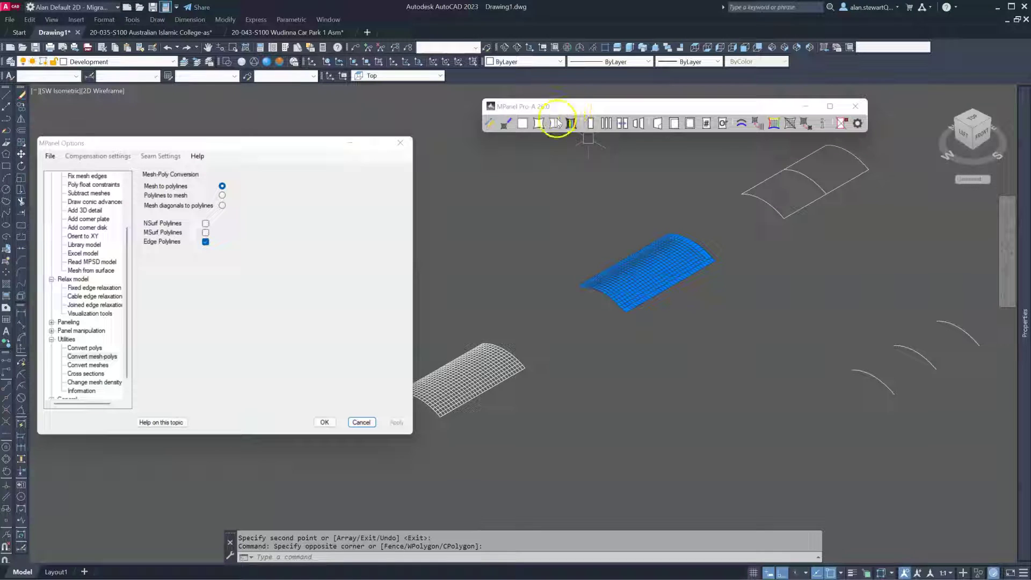
pyautogui.click(539, 124)
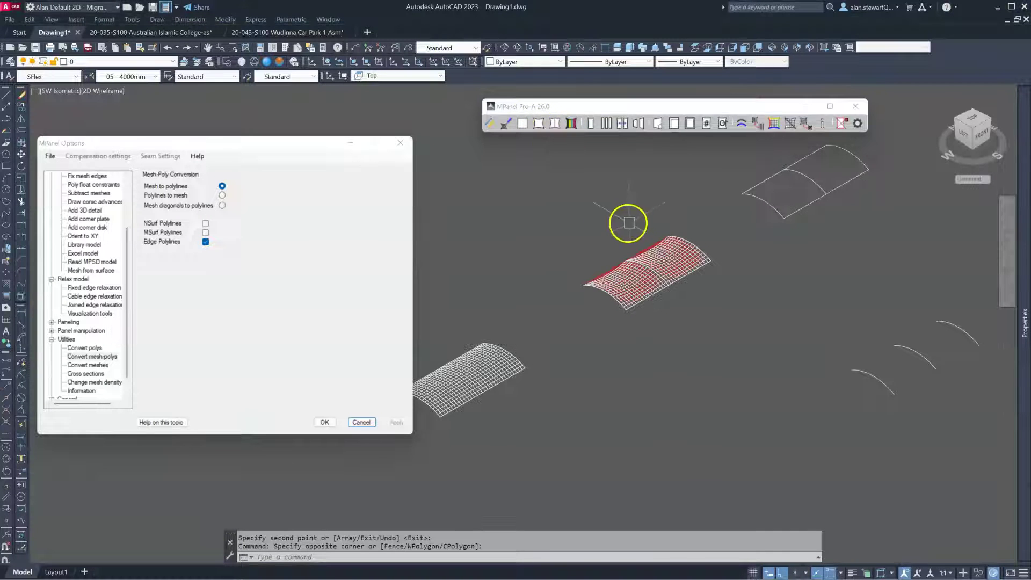
pyautogui.click(842, 124)
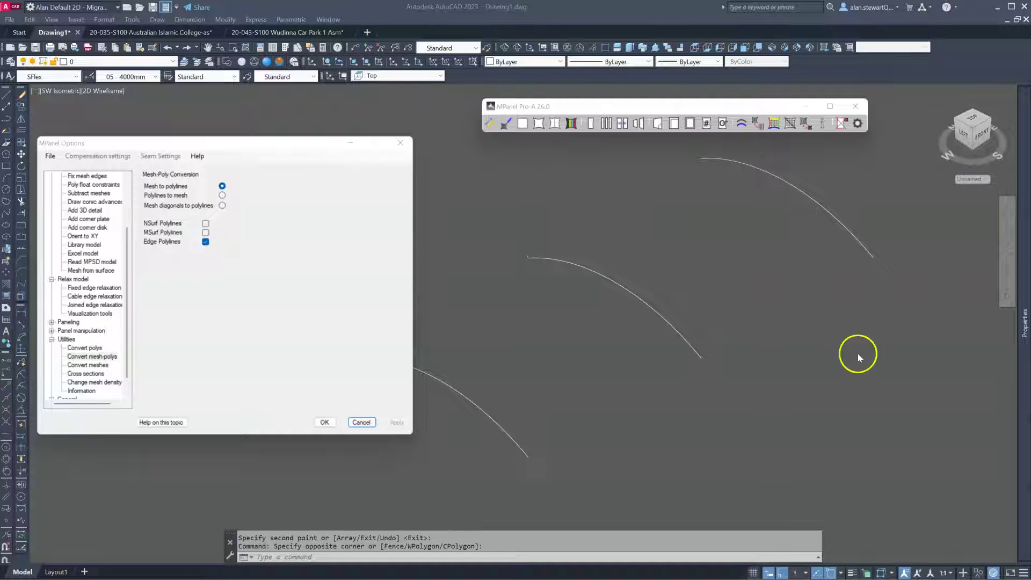
pyautogui.scroll(5, 712, 363)
pyautogui.scroll(2, 656, 356)
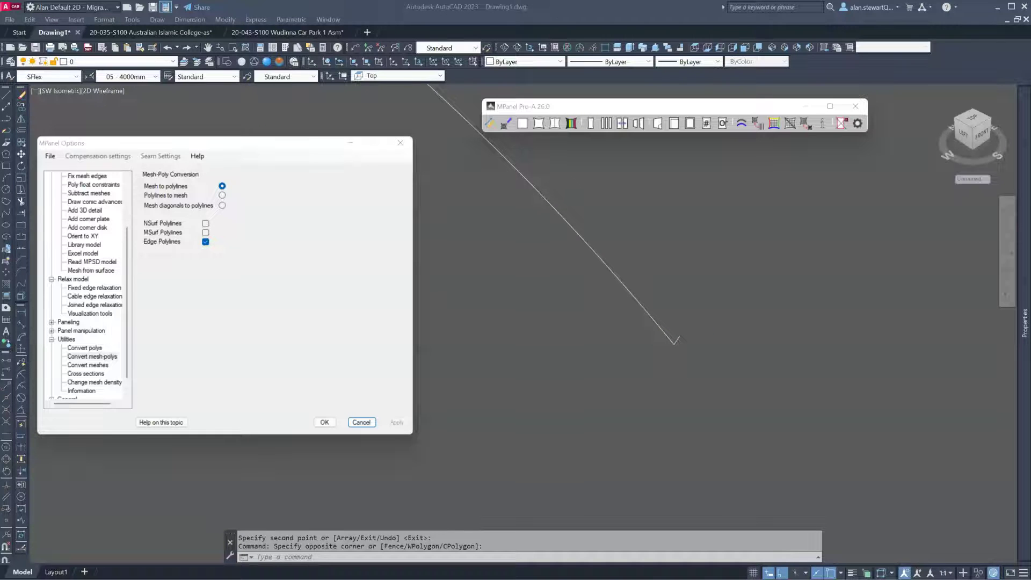
pyautogui.hotkey('alt', 'Tab')
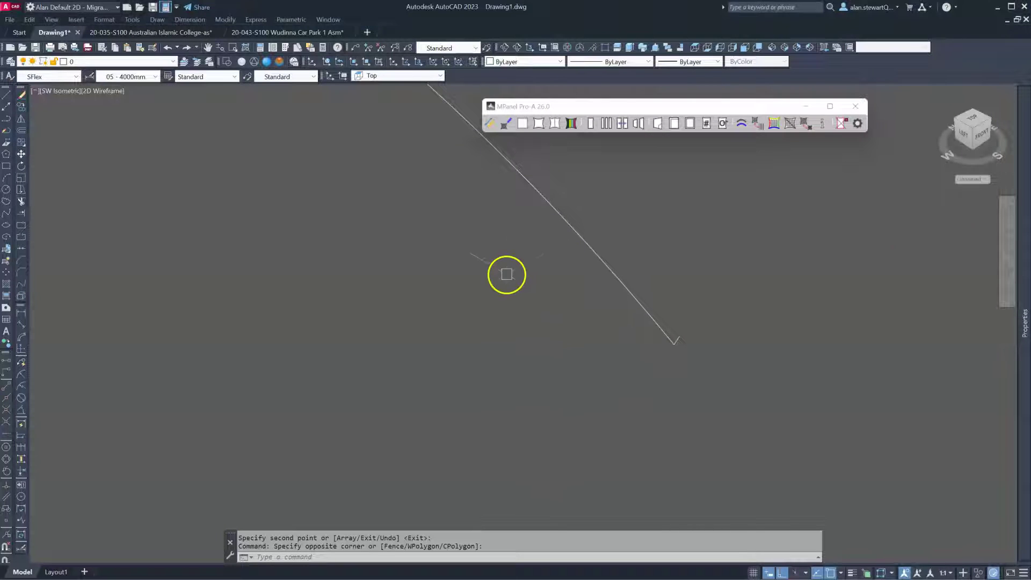
pyautogui.scroll(-3, 592, 365)
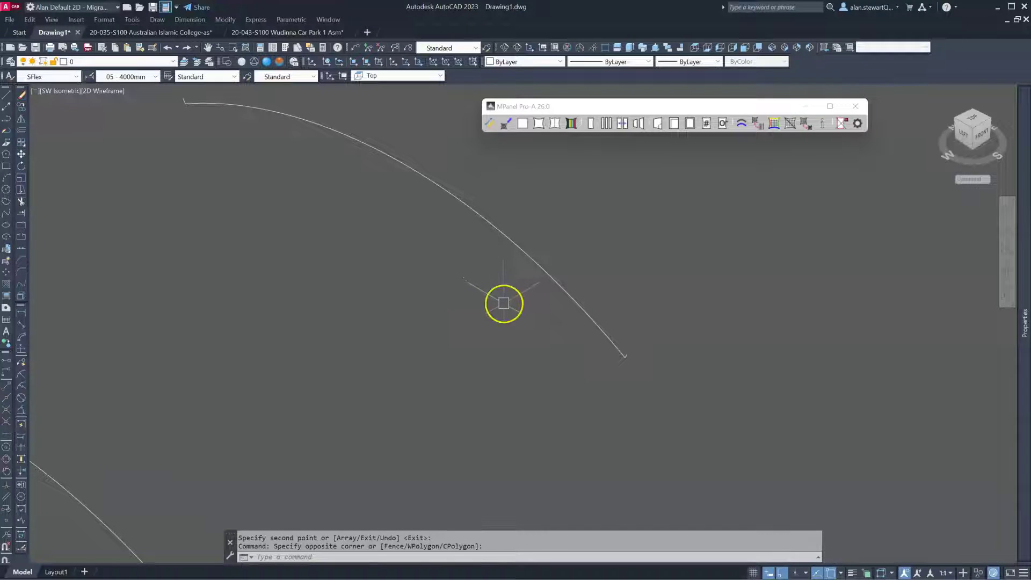
pyautogui.scroll(-2, 503, 303)
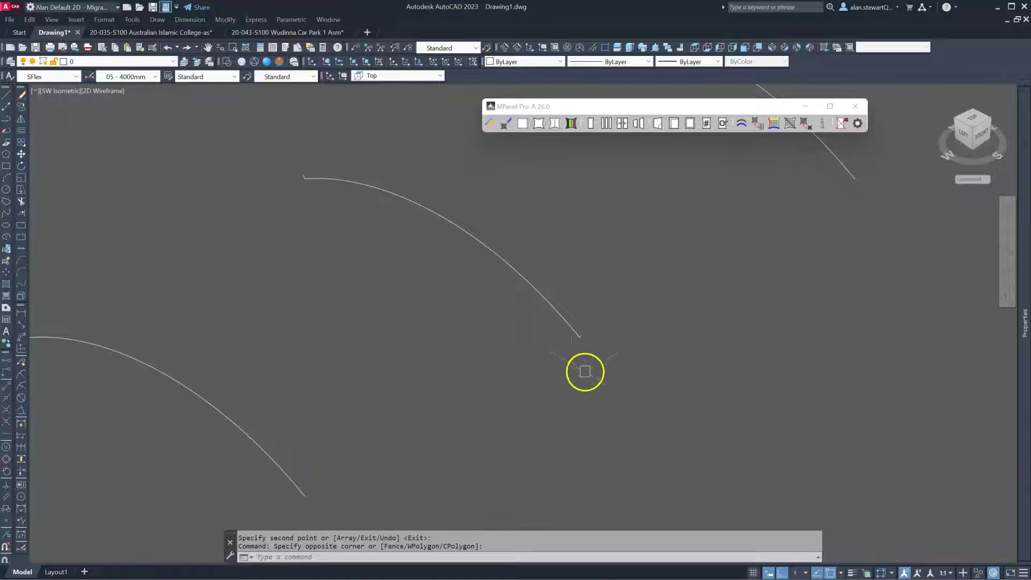
pyautogui.scroll(3, 583, 339)
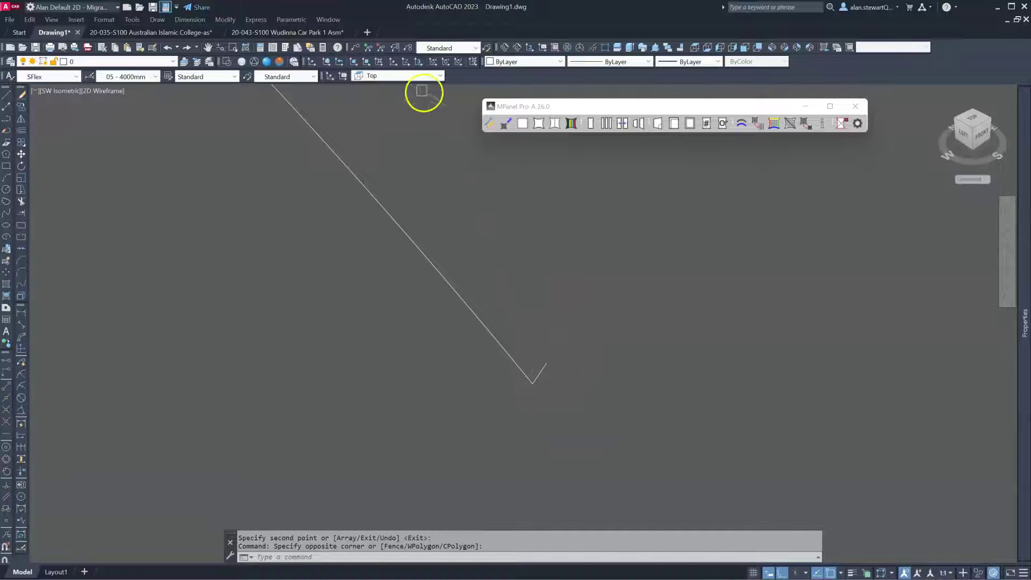
# Set the working plane to Left and draw a vertical line segment from the arm's end.
pyautogui.click(392, 76)
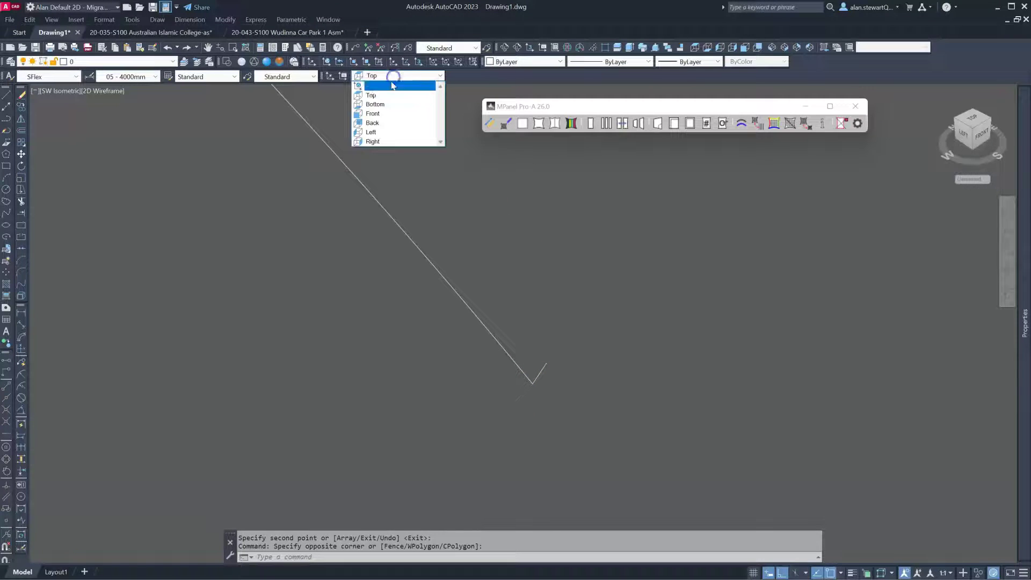
pyautogui.click(374, 132)
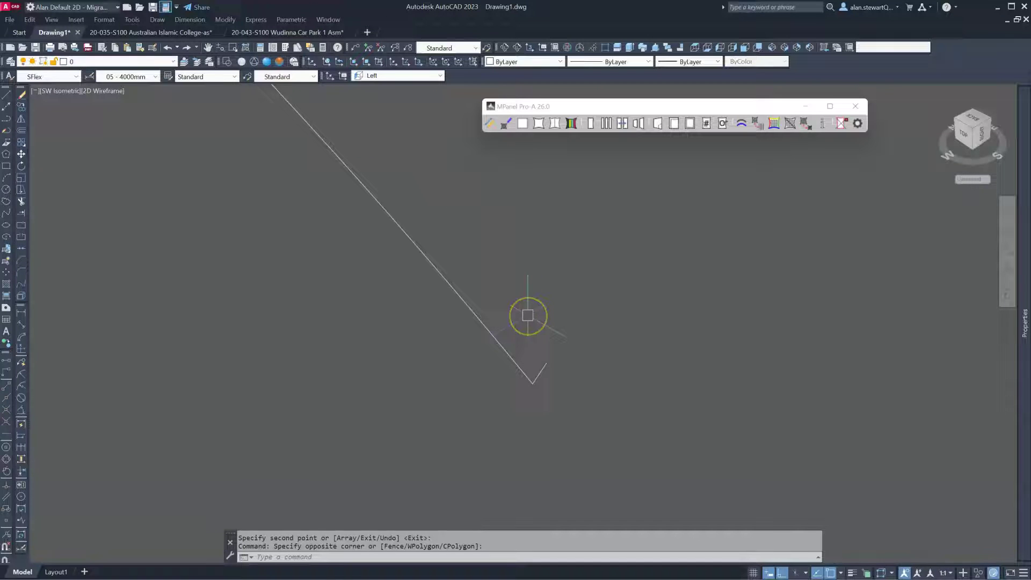
pyautogui.write('l')
pyautogui.press('Return')
pyautogui.click(546, 363)
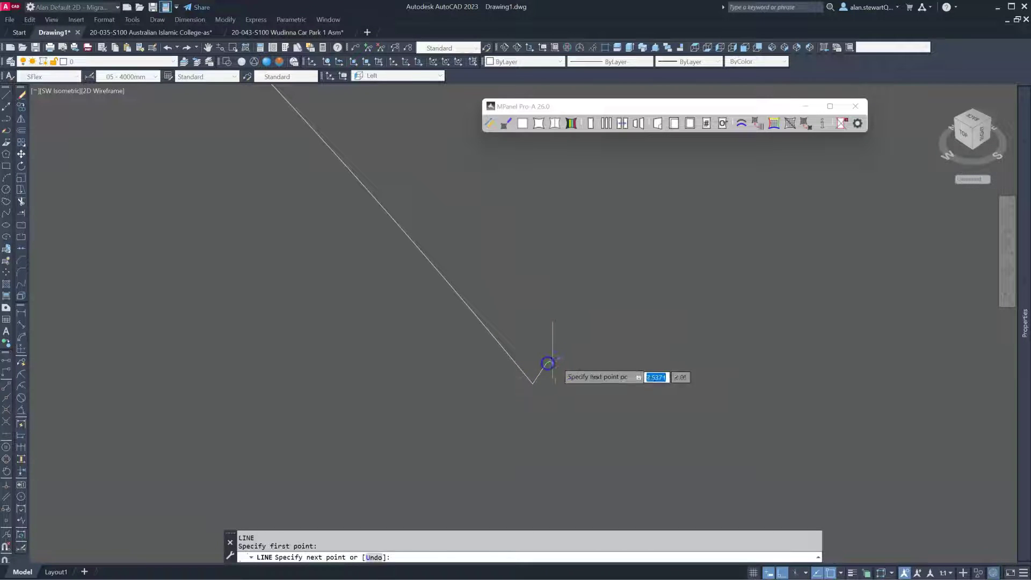
pyautogui.scroll(-2, 621, 347)
pyautogui.scroll(1, 621, 347)
pyautogui.scroll(2, 578, 307)
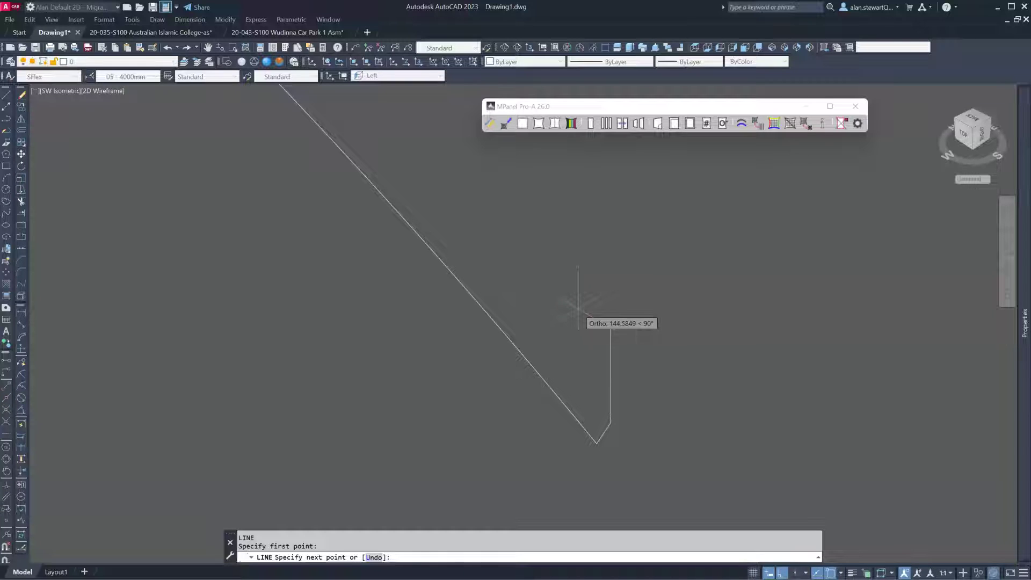
pyautogui.click(574, 315)
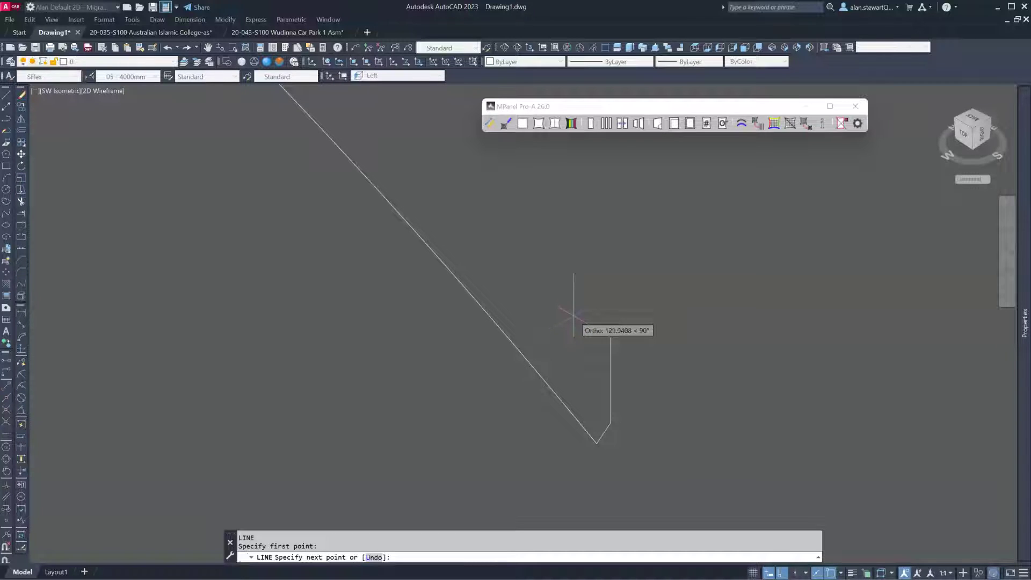
# With Ortho off, end the line tangent to the seam arc.
pyautogui.press('F8')
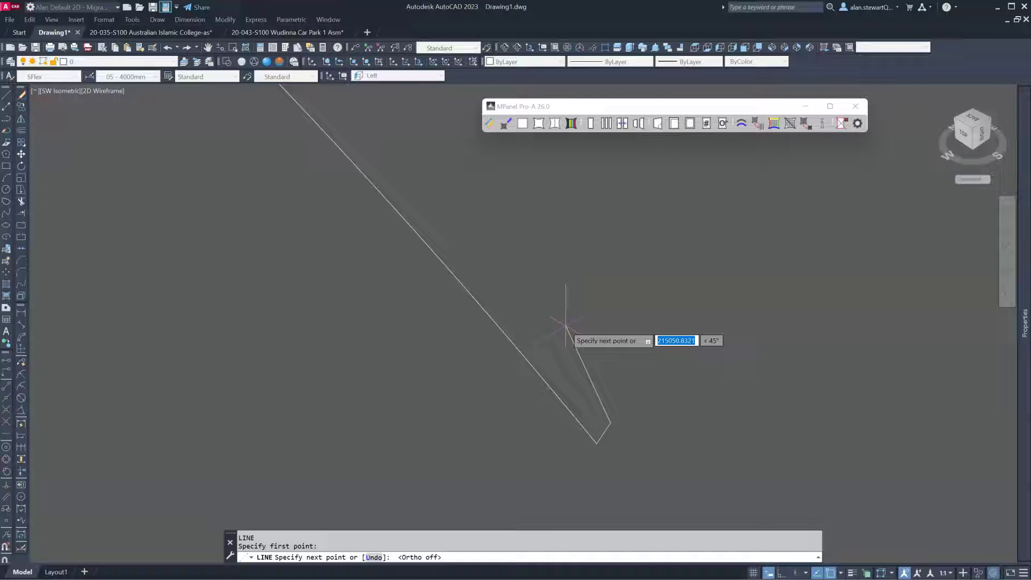
pyautogui.keyDown('shift'); pyautogui.rightClick(566, 326); pyautogui.keyUp('shift')
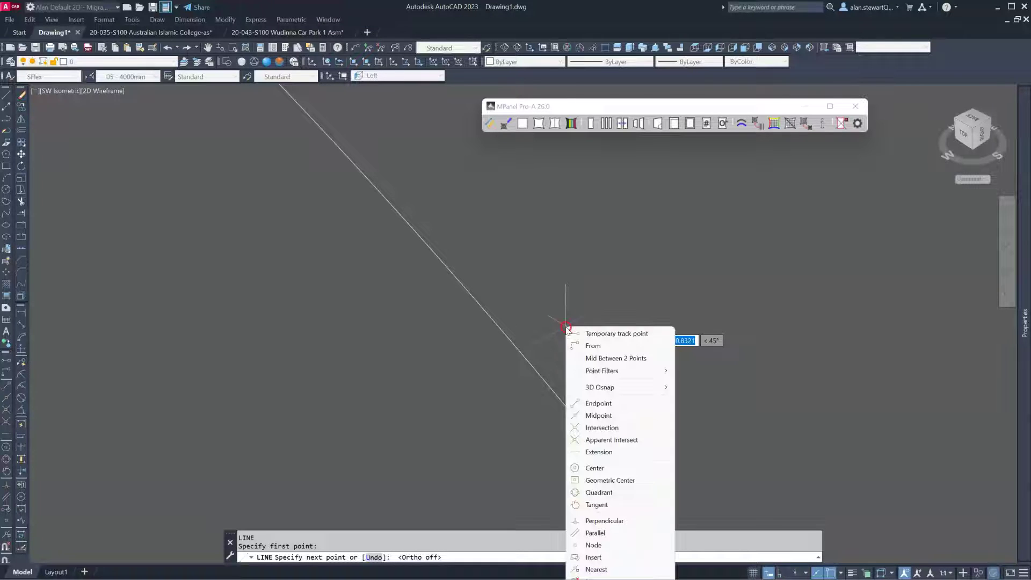
pyautogui.click(600, 505)
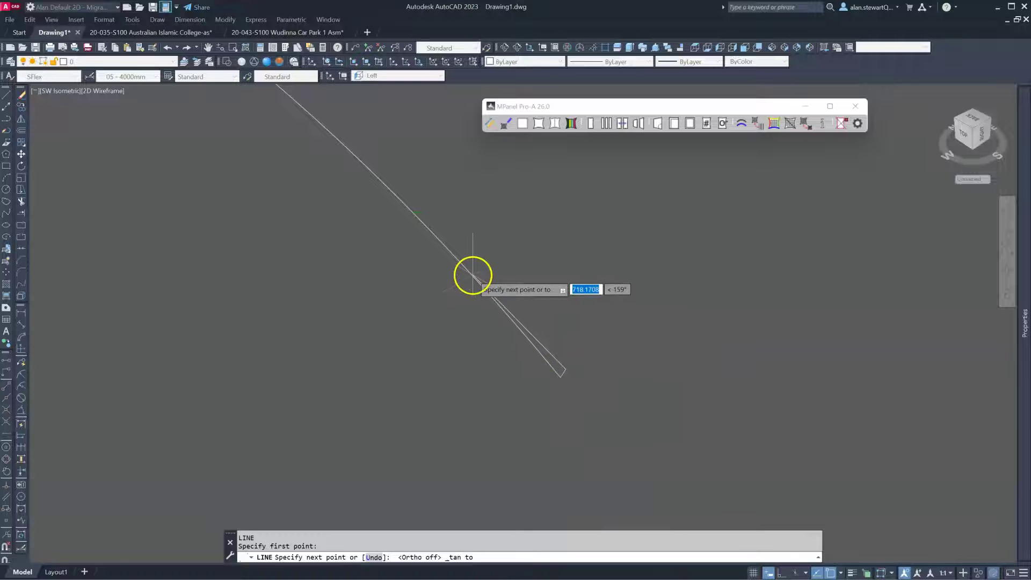
pyautogui.click(472, 272)
pyautogui.press('Escape')
# Draw a second line from the other arc end that meets the arc tangentially.
pyautogui.scroll(-3, 629, 430)
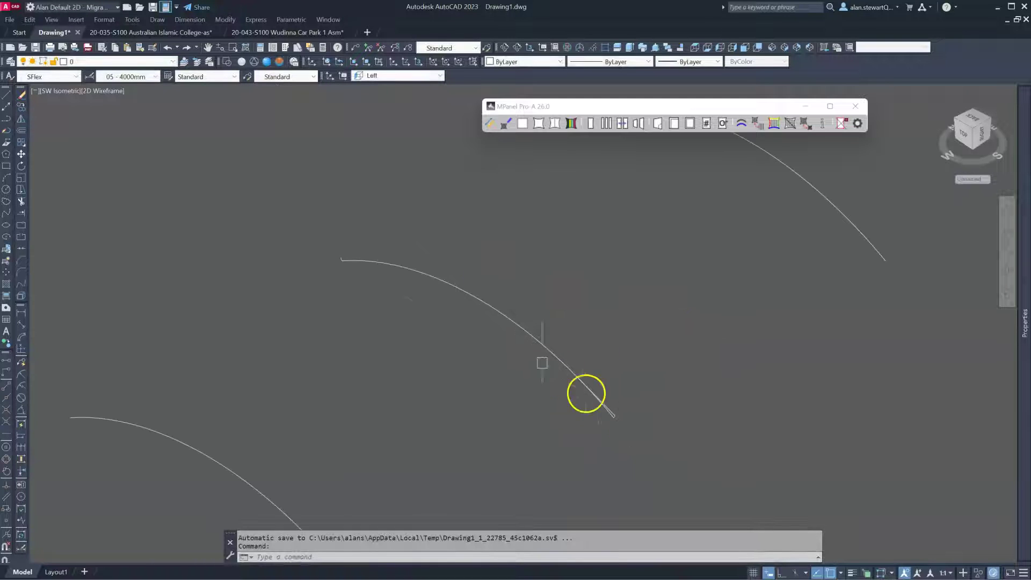
pyautogui.press('Return')
pyautogui.scroll(3, 339, 258)
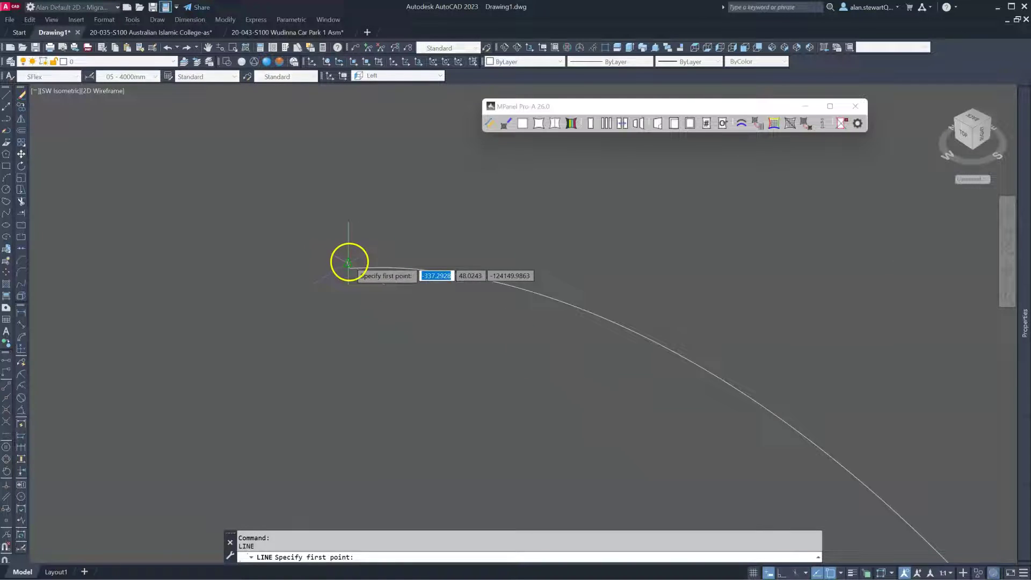
pyautogui.click(347, 258)
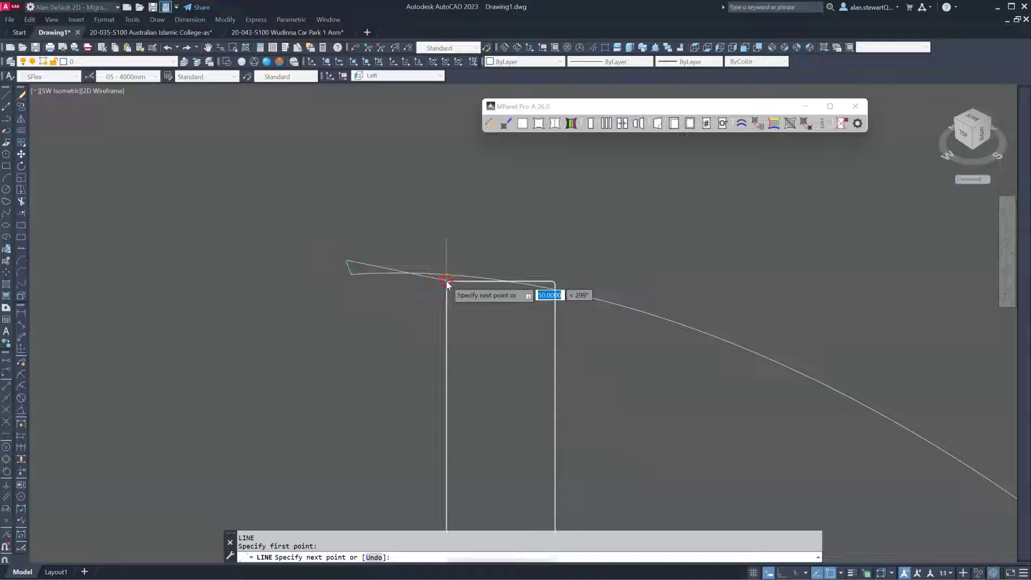
pyautogui.keyDown('shift'); pyautogui.rightClick(446, 280); pyautogui.keyUp('shift')
pyautogui.click(524, 459)
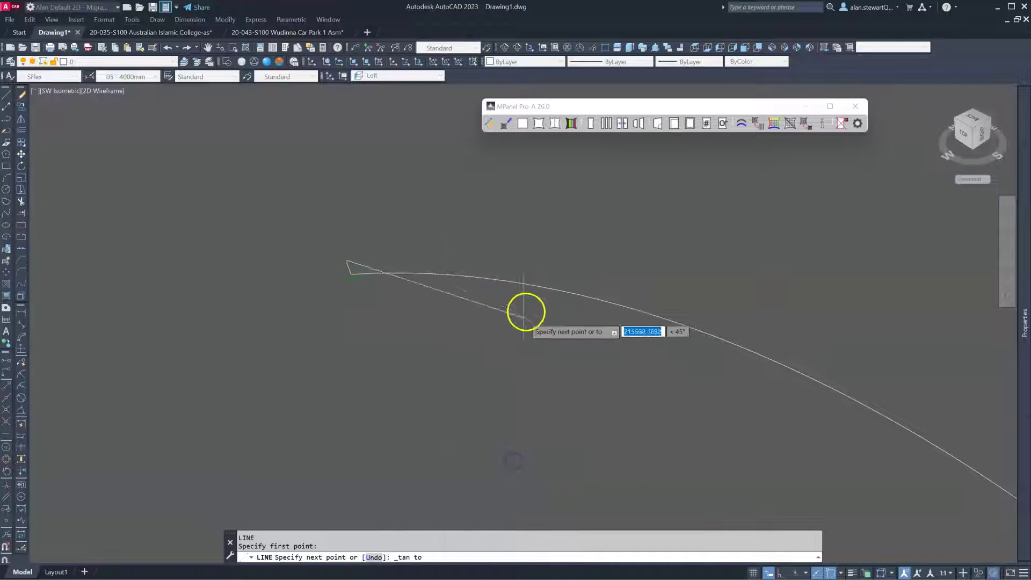
pyautogui.click(531, 288)
pyautogui.rightClick(519, 310)
pyautogui.scroll(-5, 483, 344)
pyautogui.click(506, 374)
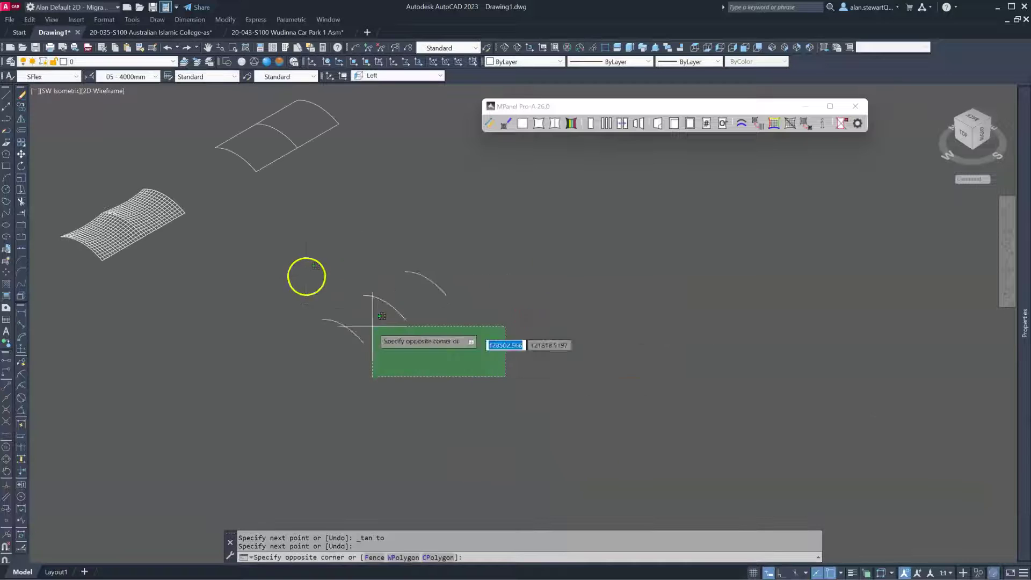
# Copy the three arcs and place the copies beside the originals.
pyautogui.click(265, 257)
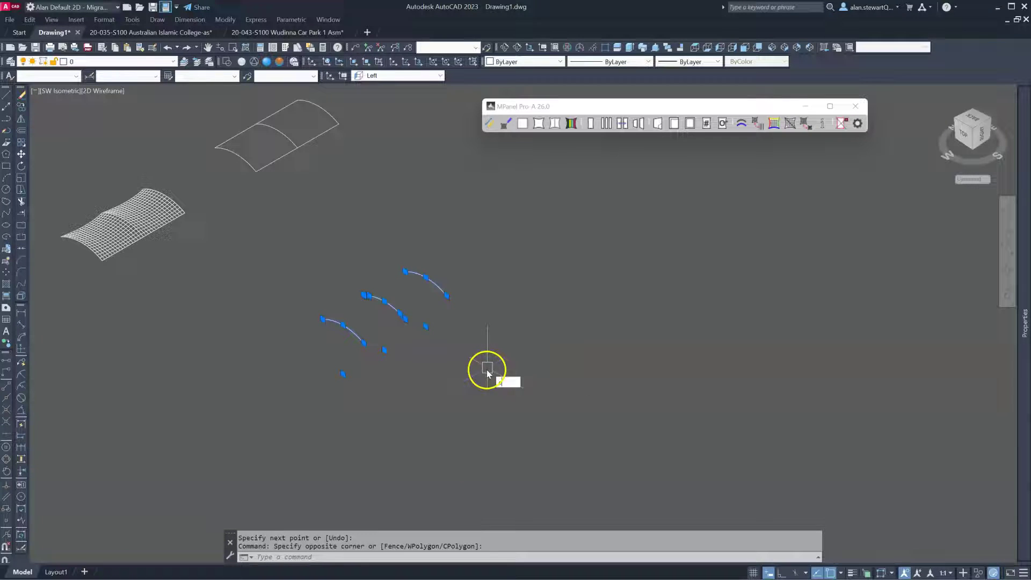
pyautogui.write('co')
pyautogui.press('Return')
pyautogui.click(459, 358)
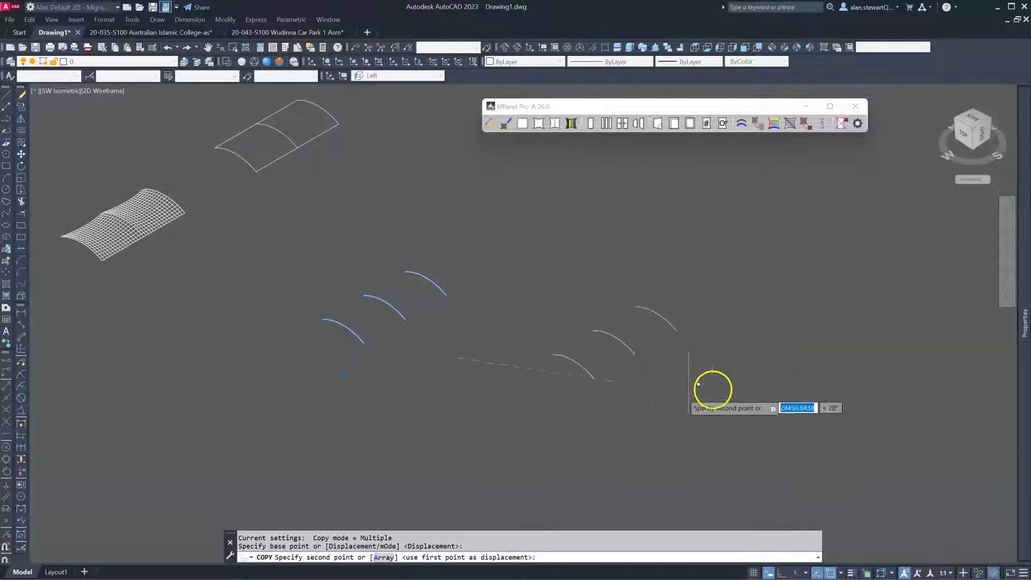
pyautogui.click(713, 373)
pyautogui.press('Return')
pyautogui.scroll(5, 501, 175)
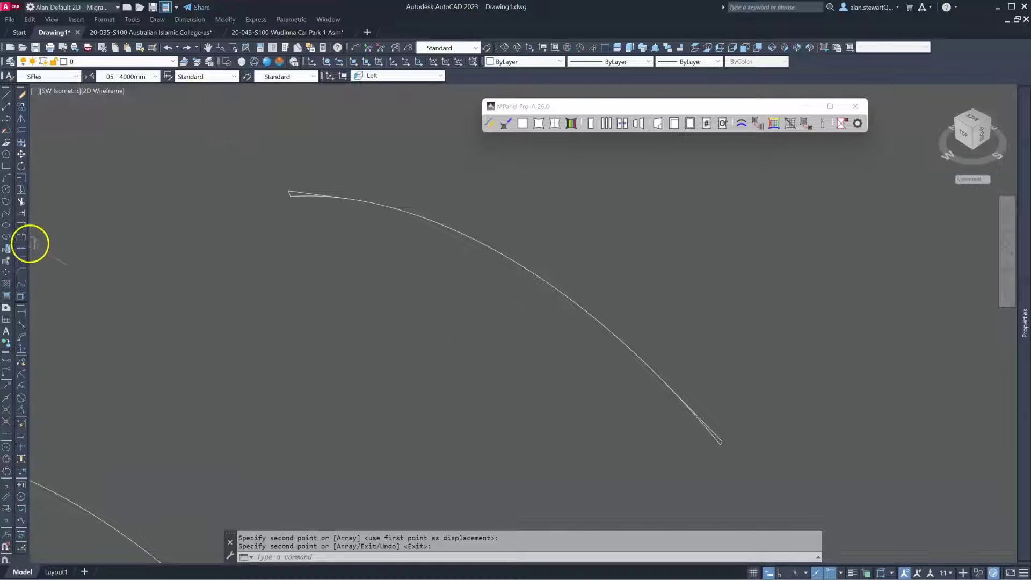
# Trim the overshooting pieces off the upper and lower ends of the arc.
pyautogui.click(21, 214)
pyautogui.scroll(2, 301, 204)
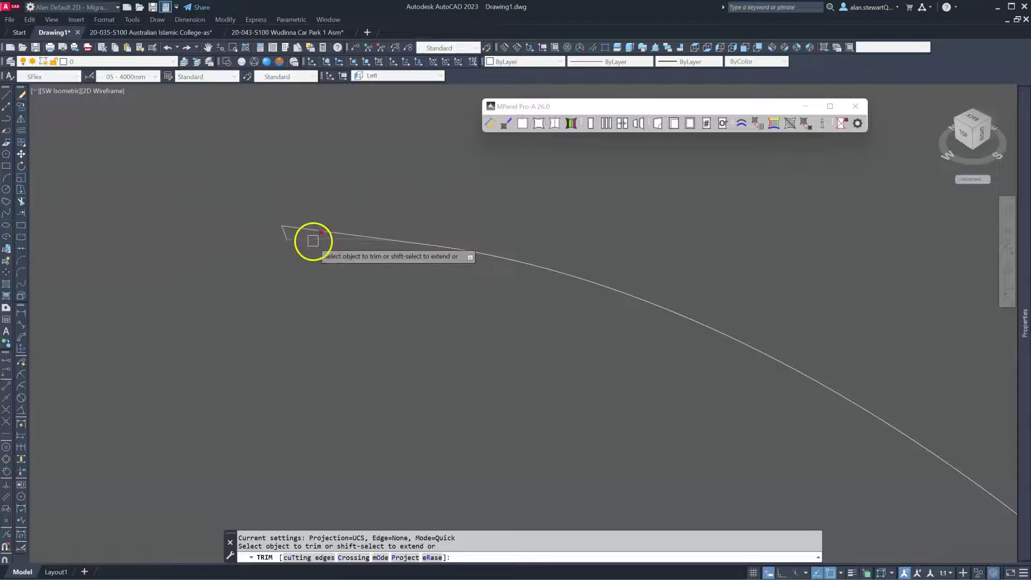
pyautogui.click(314, 240)
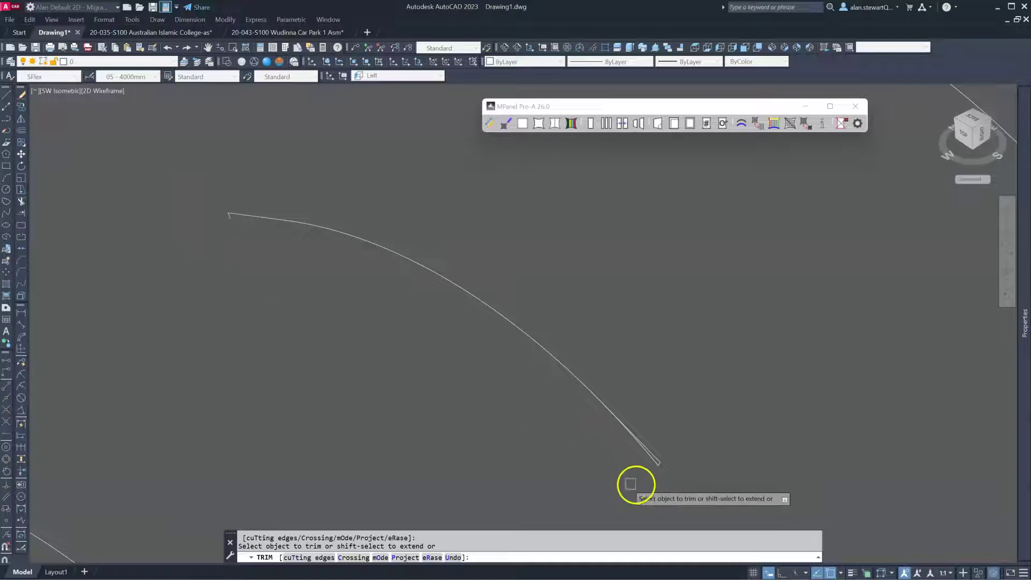
pyautogui.scroll(4, 649, 456)
pyautogui.click(659, 445)
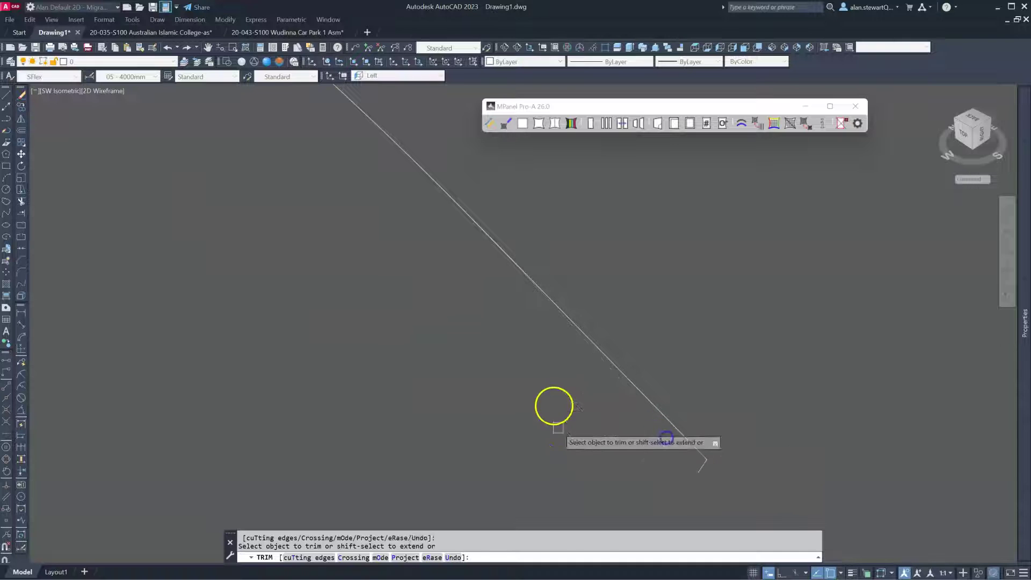
pyautogui.press('Return')
pyautogui.scroll(-3, 549, 385)
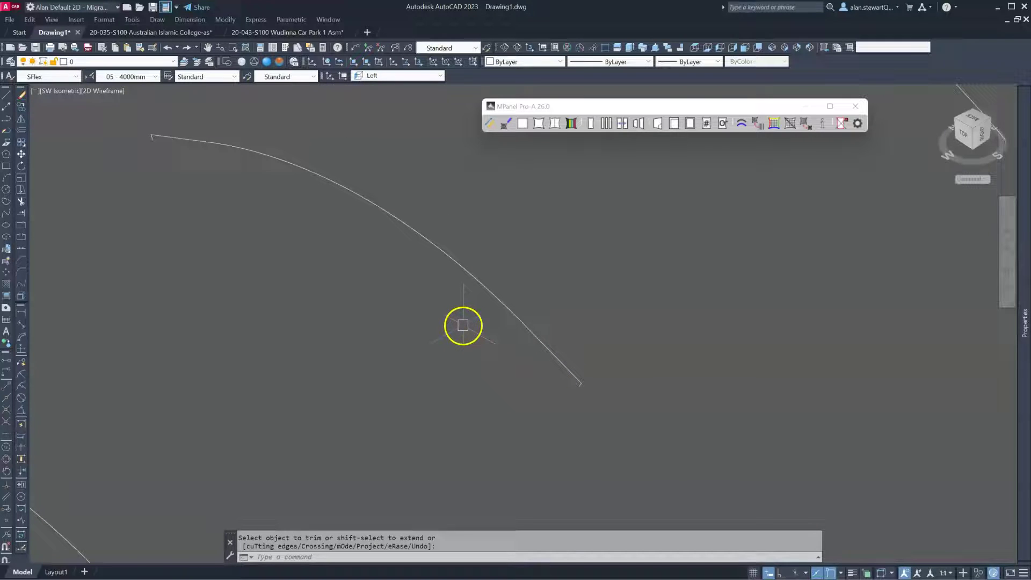
pyautogui.scroll(-4, 464, 324)
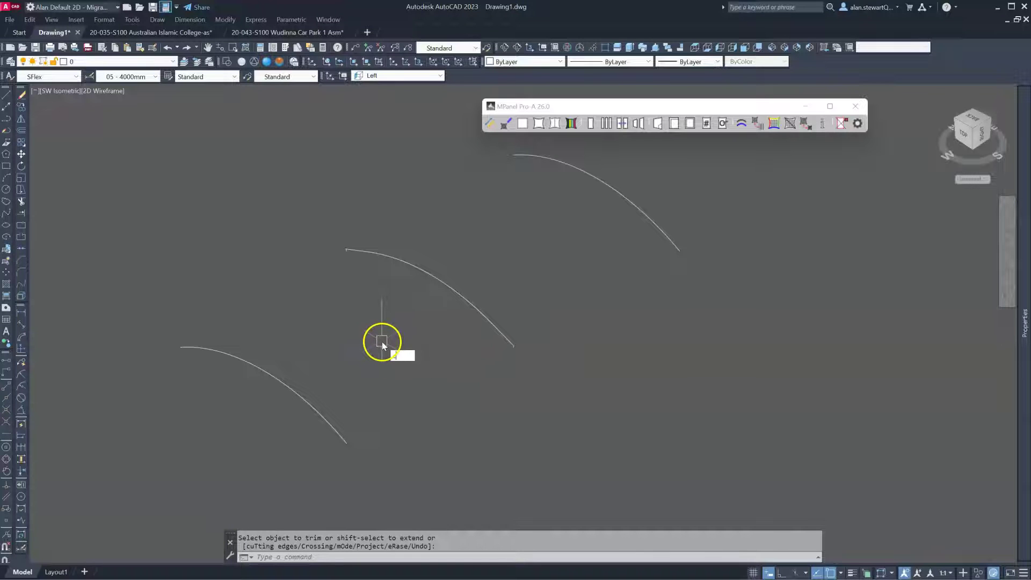
# Draw two radius-150 circles centred on both ends of the middle arc.
pyautogui.write('c')
pyautogui.press('Return')
pyautogui.scroll(5, 508, 339)
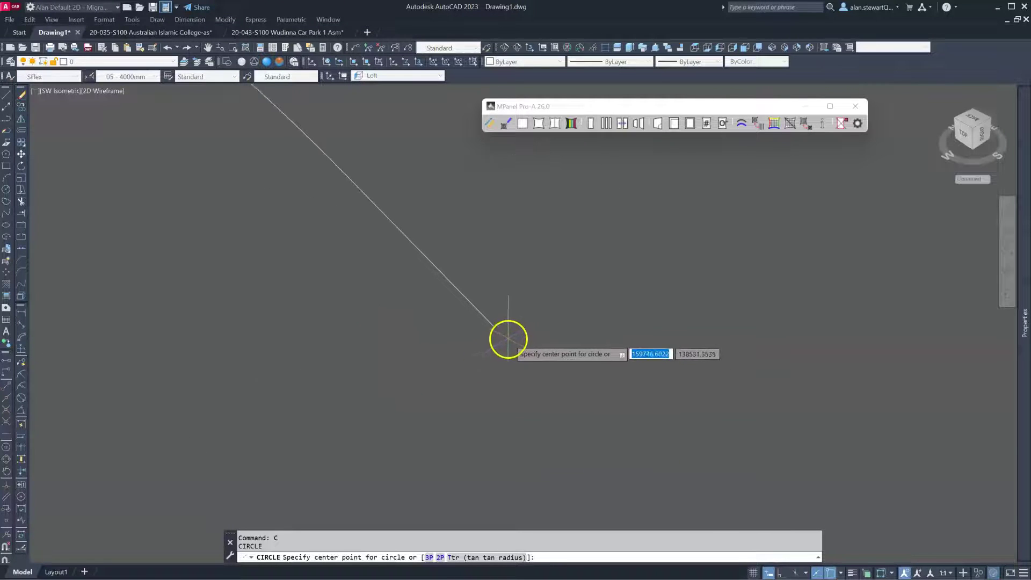
pyautogui.click(487, 321)
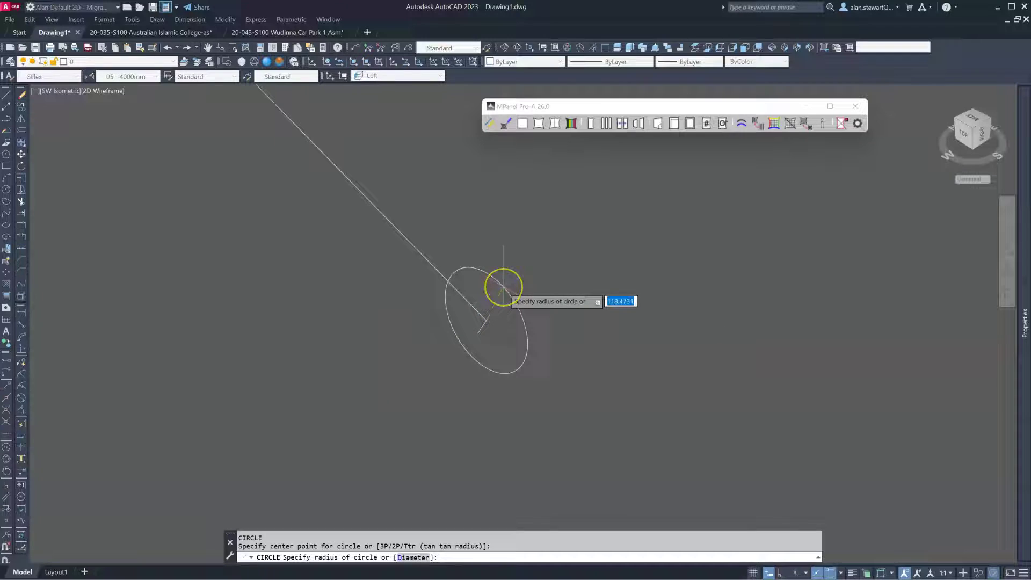
pyautogui.write('15')
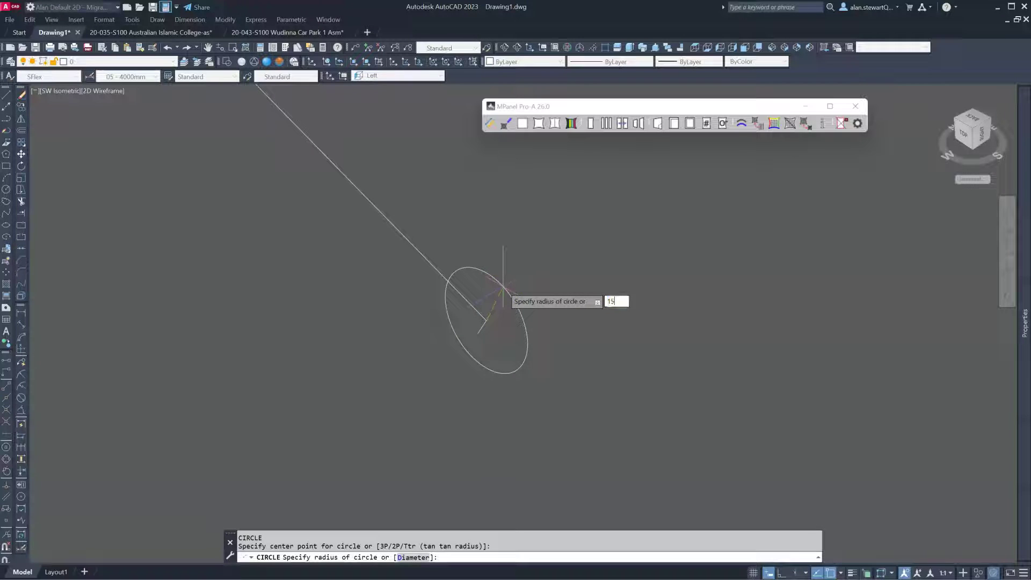
pyautogui.write('0')
pyautogui.press('Return')
pyautogui.scroll(-9, 503, 286)
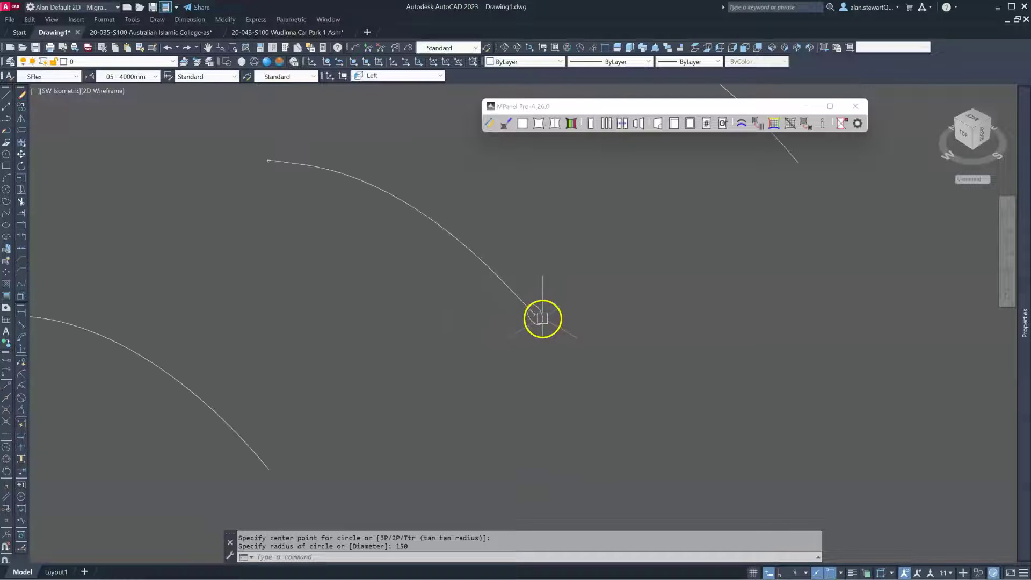
pyautogui.press('Return')
pyautogui.scroll(5, 252, 161)
pyautogui.click(269, 164)
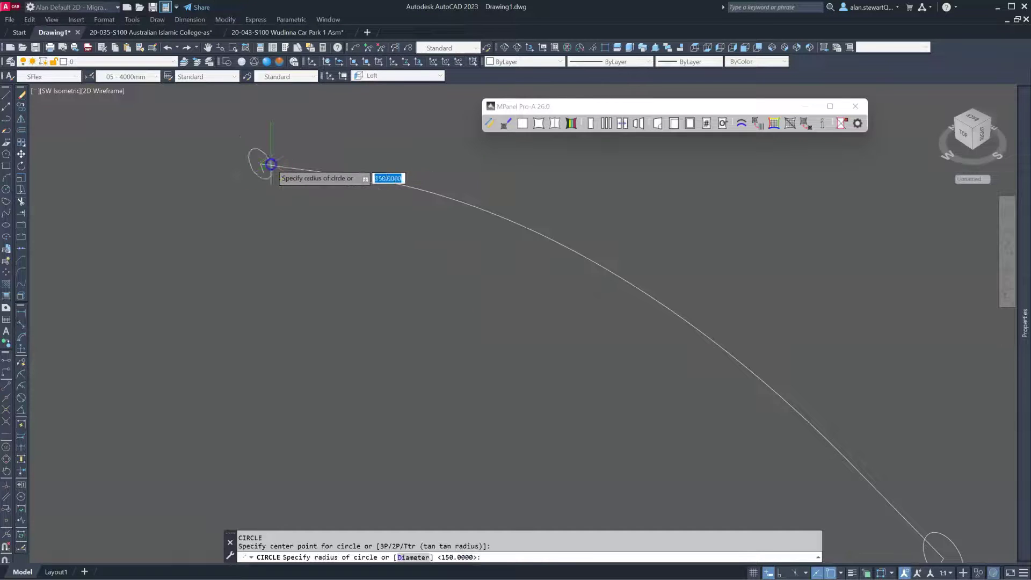
pyautogui.rightClick(316, 139)
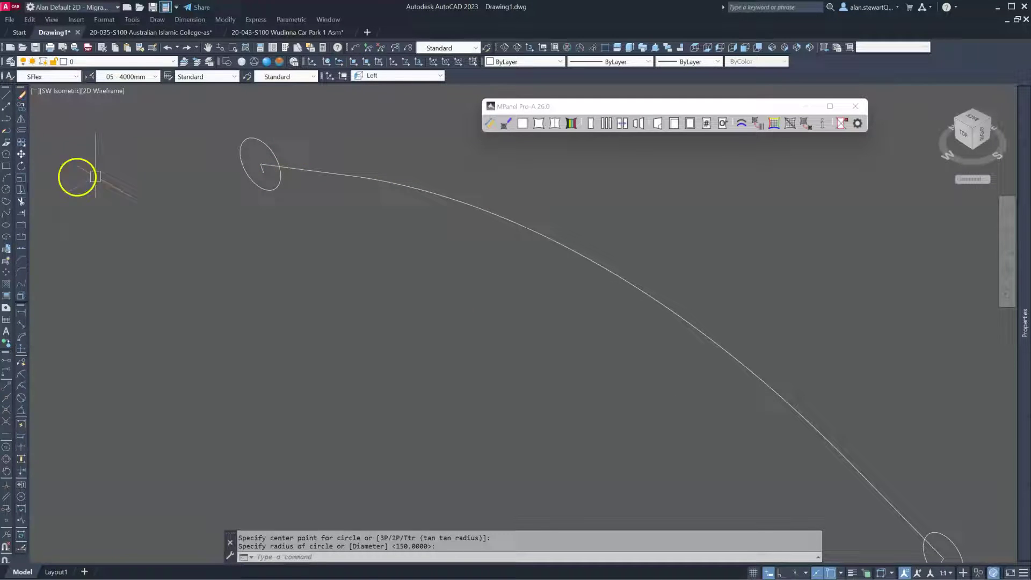
# Trim away the line pieces inside the circles at the arc ends.
pyautogui.click(21, 201)
pyautogui.scroll(2, 268, 183)
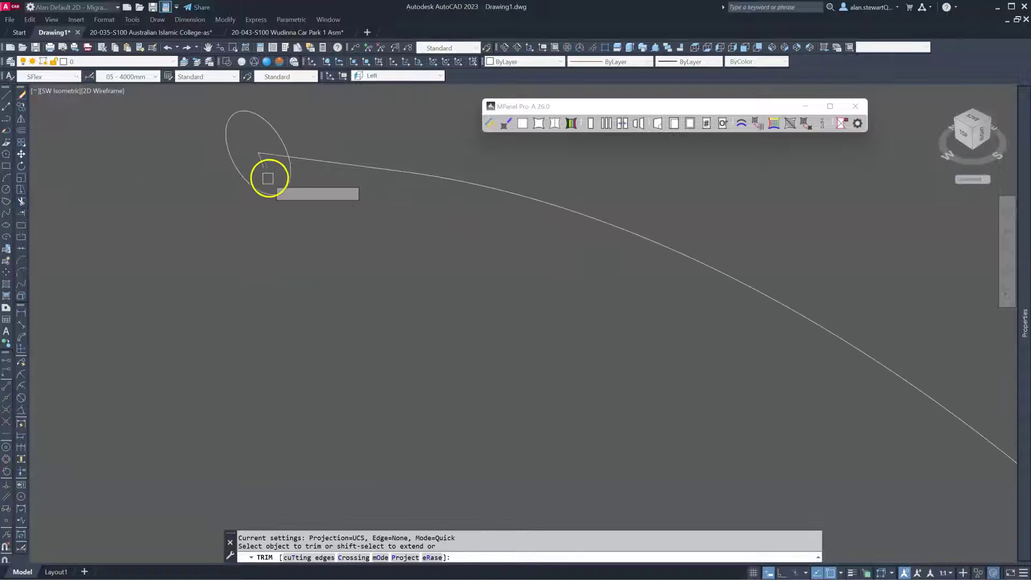
pyautogui.click(271, 155)
pyautogui.scroll(-3, 210, 118)
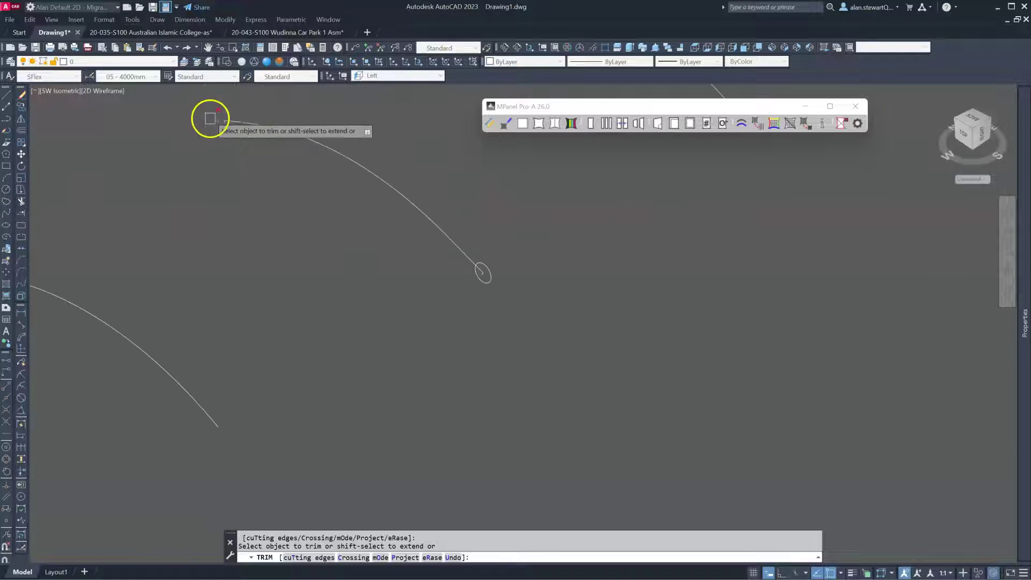
pyautogui.scroll(5, 511, 295)
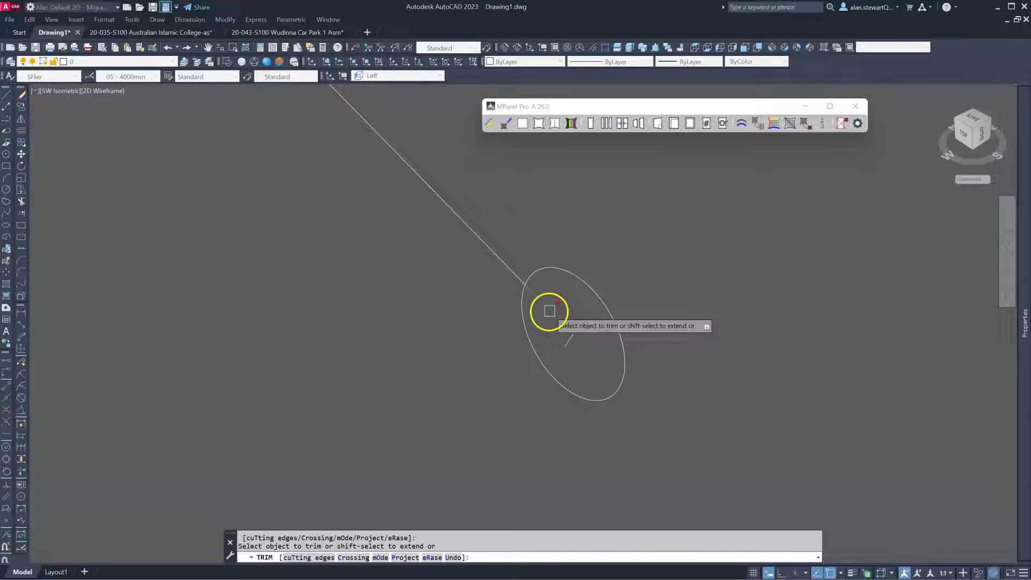
pyautogui.press('Return')
pyautogui.scroll(-3, 424, 308)
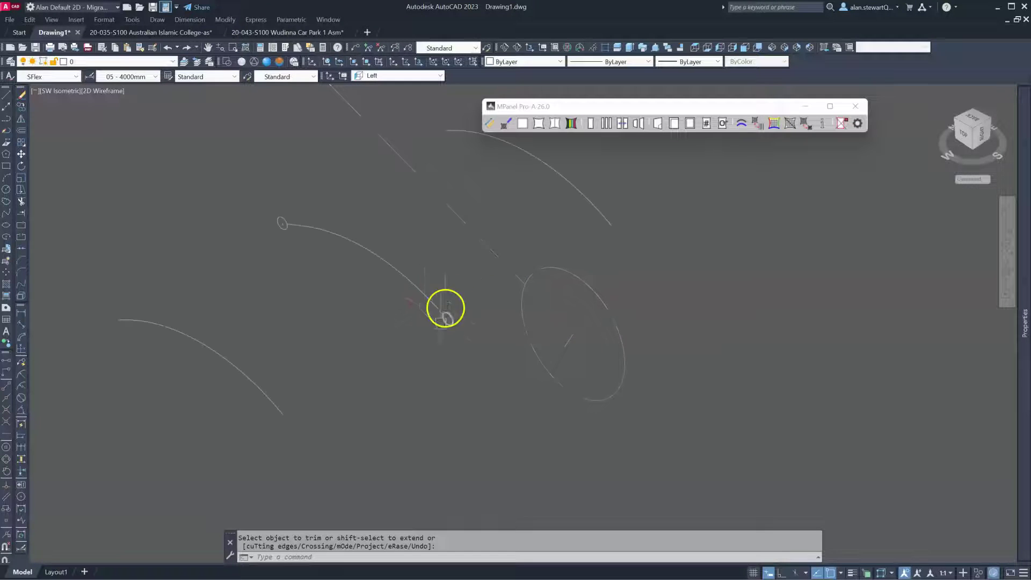
# Copy the set of nine arcs and place the copy off to the right.
pyautogui.write('co')
pyautogui.press('Return')
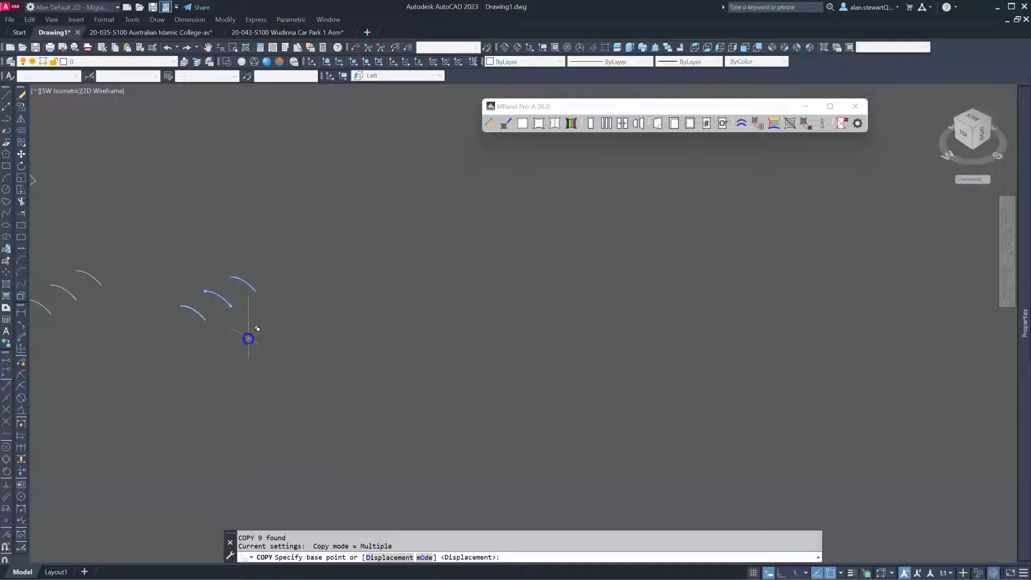
pyautogui.click(248, 338)
pyautogui.click(387, 339)
pyautogui.press('Return')
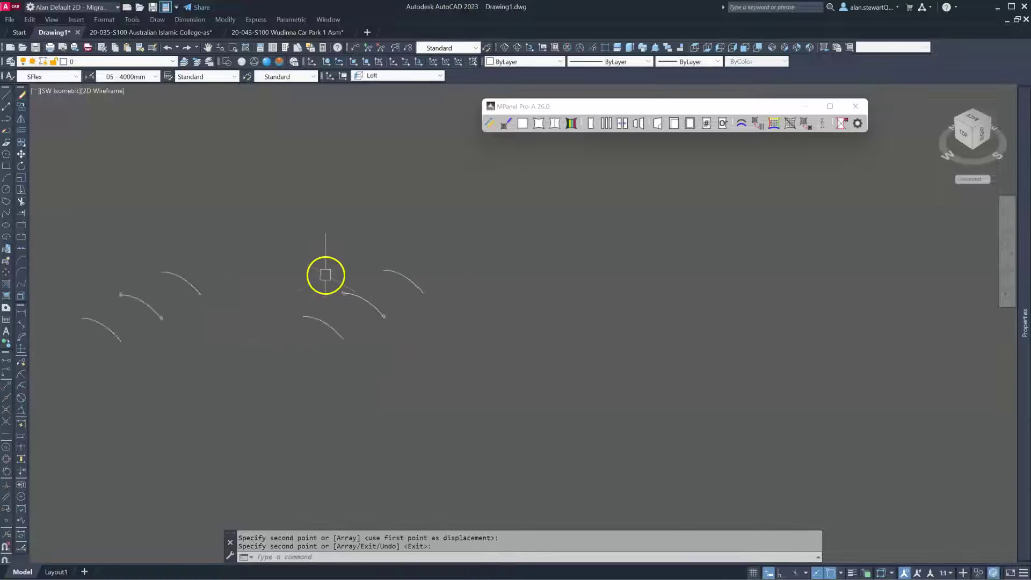
pyautogui.scroll(5, 365, 306)
# Erase the two leftover ellipses at the arc ends.
pyautogui.click(414, 364)
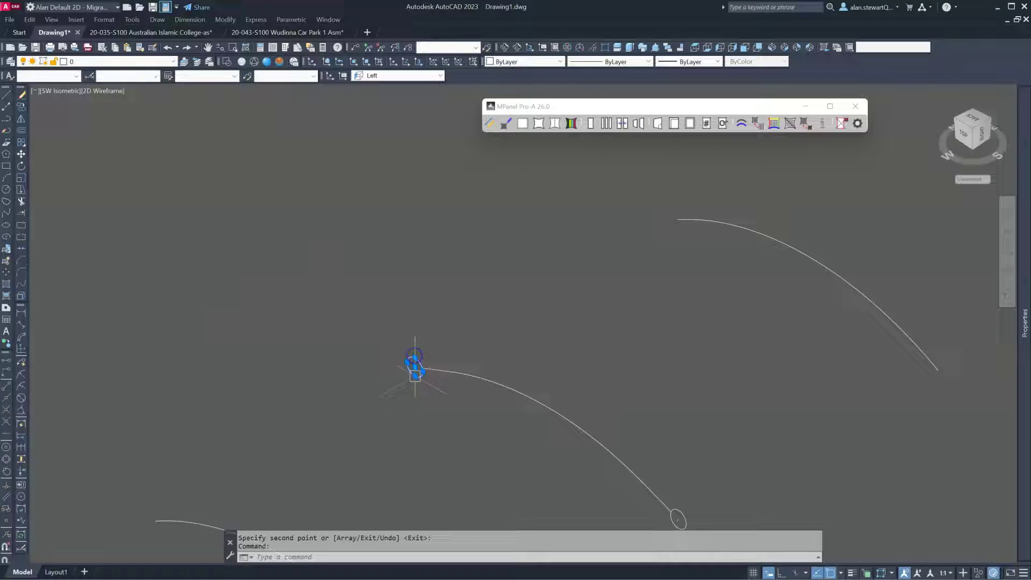
pyautogui.scroll(3, 414, 344)
pyautogui.scroll(-2, 429, 376)
pyautogui.click(440, 407)
pyautogui.click(391, 318)
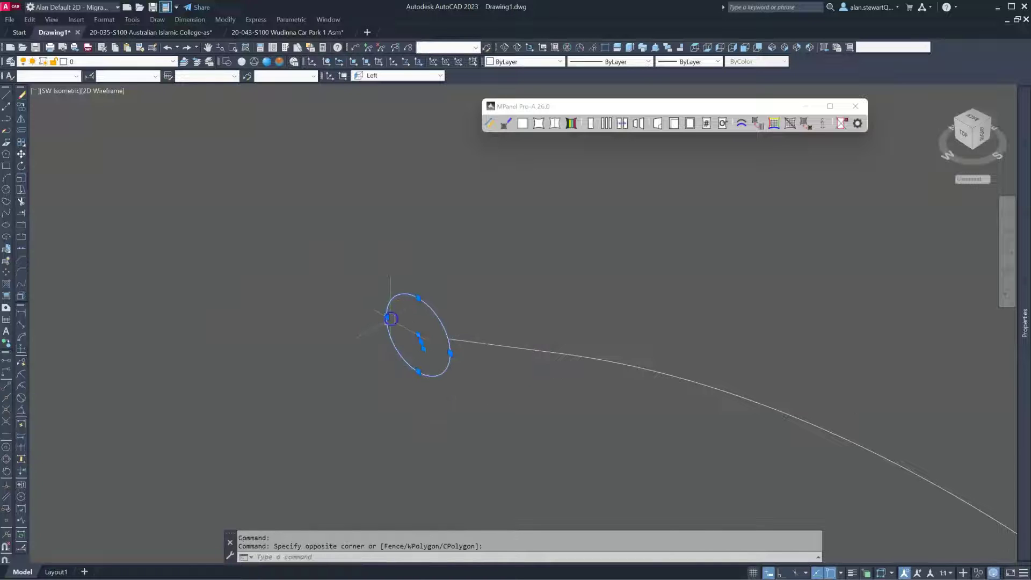
pyautogui.press('Delete')
pyautogui.scroll(-3, 339, 276)
pyautogui.scroll(4, 640, 467)
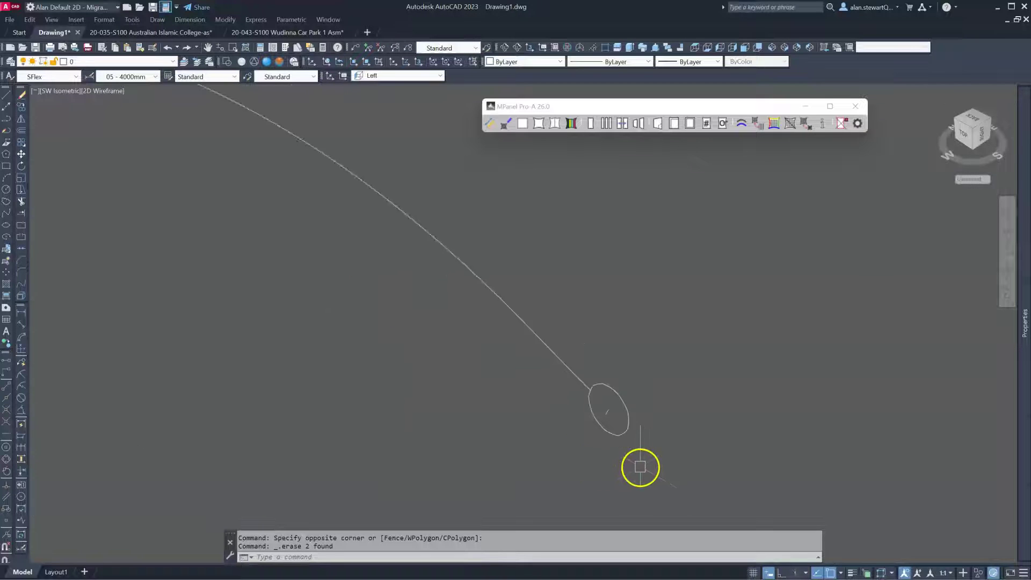
pyautogui.click(636, 456)
pyautogui.click(585, 377)
pyautogui.press('Delete')
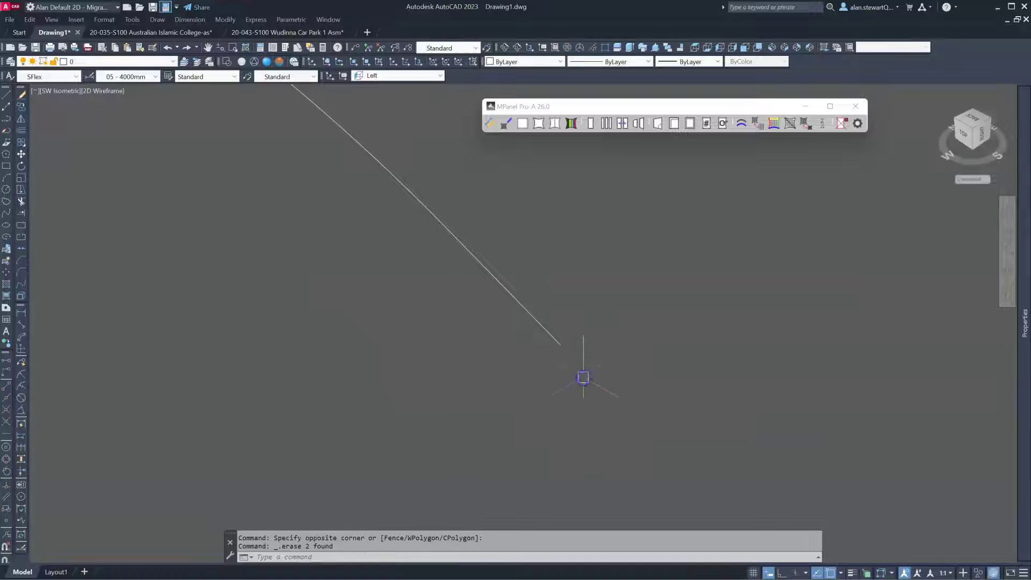
pyautogui.scroll(-3, 537, 397)
pyautogui.scroll(2, 548, 418)
# Convert the selected curve to a 3D polyline with Conv multi part curve to 3DPoly.
pyautogui.click(571, 422)
pyautogui.scroll(-2, 384, 285)
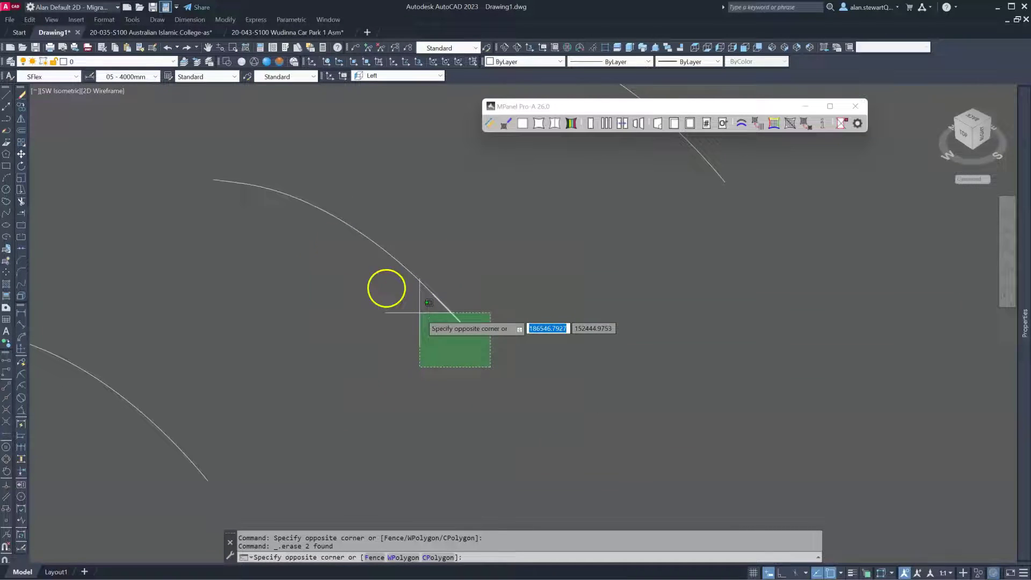
pyautogui.click(205, 152)
pyautogui.doubleClick(460, 271)
pyautogui.click(742, 271)
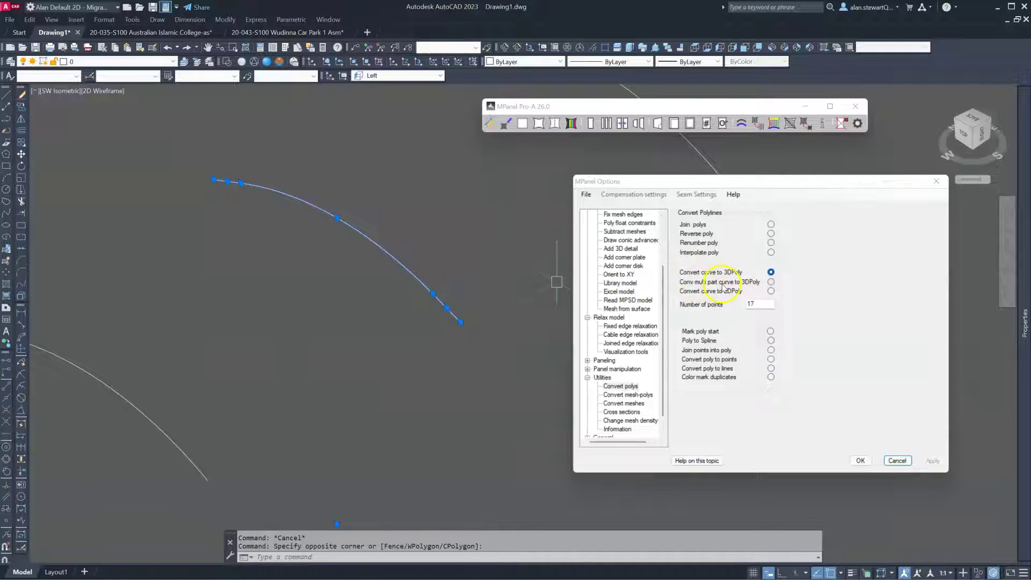
pyautogui.click(771, 282)
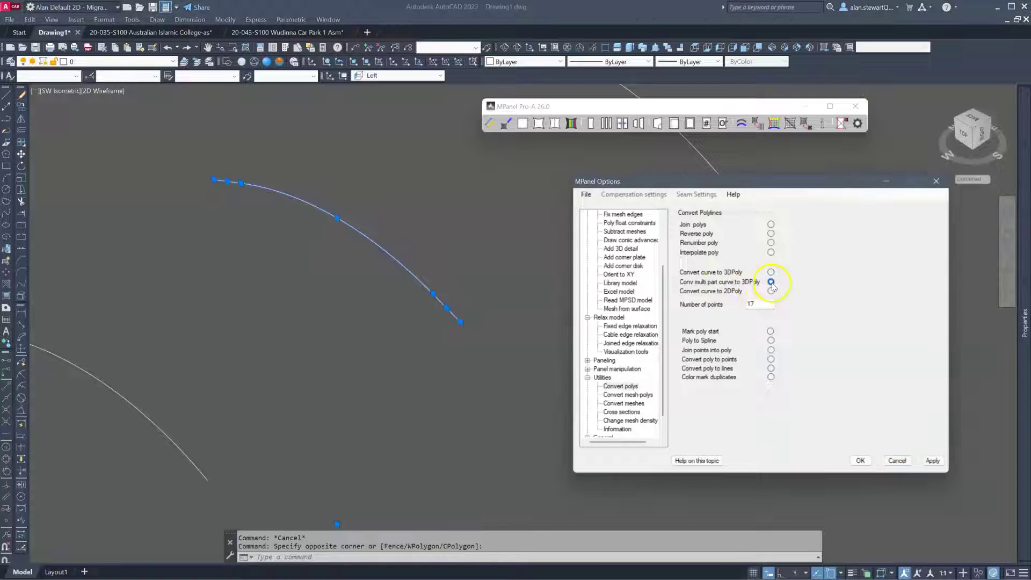
pyautogui.click(930, 460)
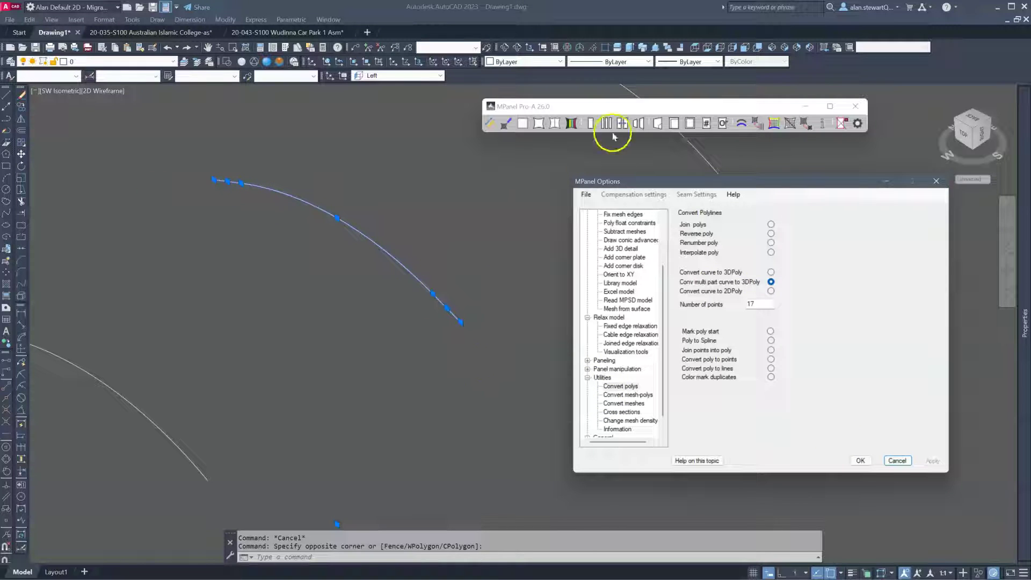
pyautogui.click(757, 123)
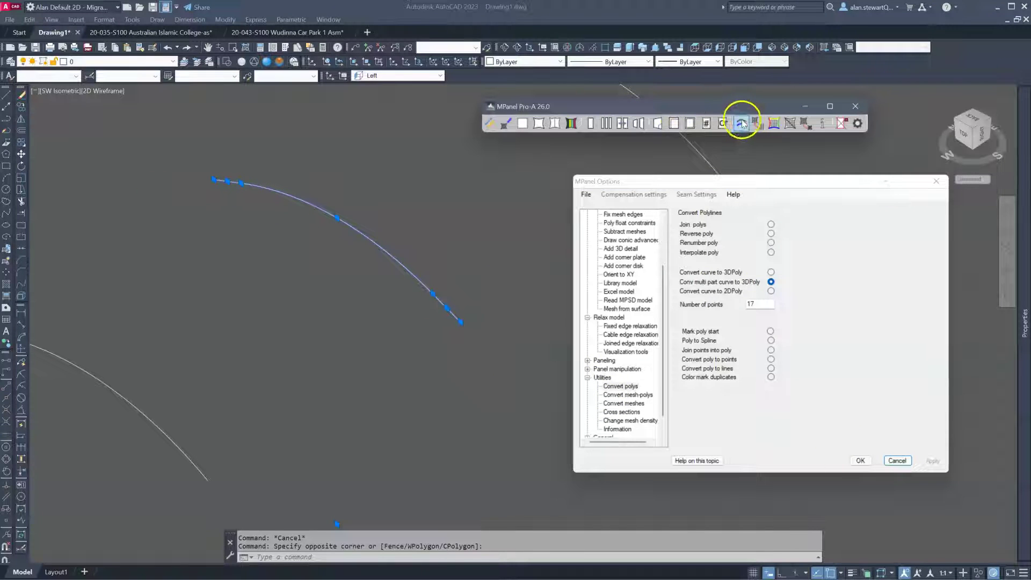
pyautogui.click(744, 125)
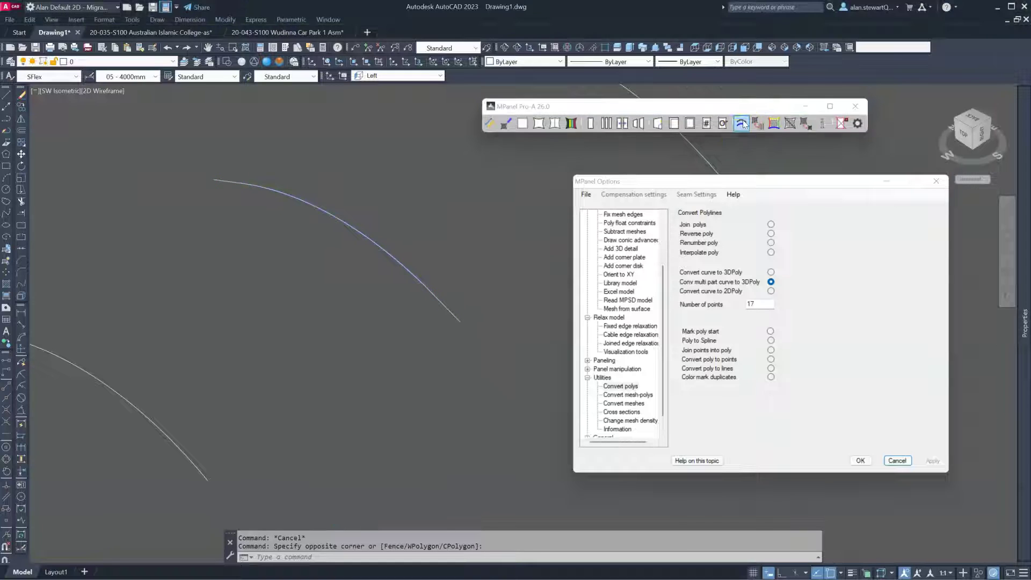
# Check the polyline's vertices, then smooth it into a curve with Interpolate poly.
pyautogui.click(376, 241)
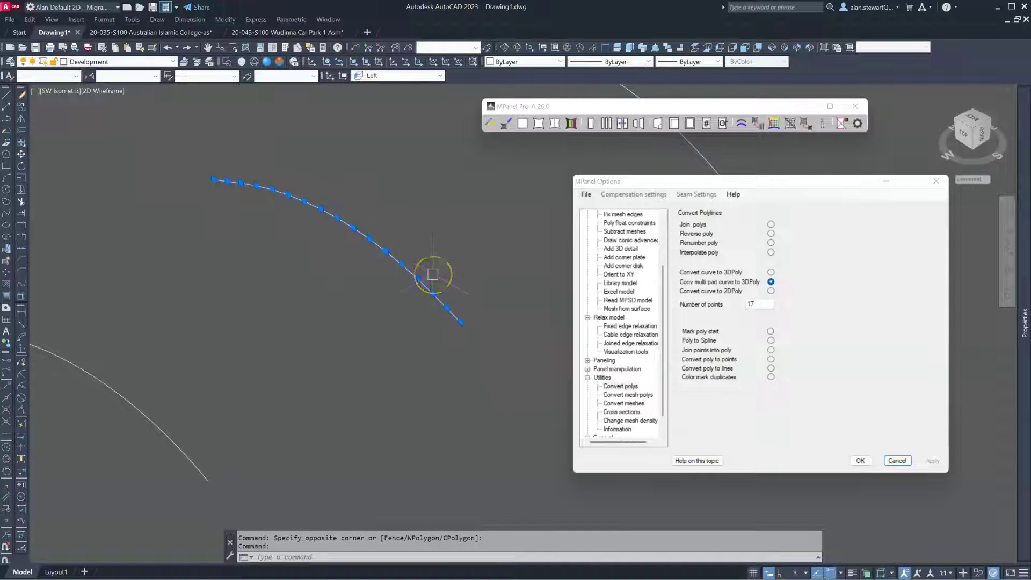
pyautogui.keyDown('shift'); pyautogui.moveTo(445, 304); pyautogui.dragTo(395, 246, button='middle'); pyautogui.keyUp('shift')
pyautogui.keyDown('shift'); pyautogui.moveTo(439, 297); pyautogui.dragTo(438, 361, button='middle'); pyautogui.keyUp('shift')
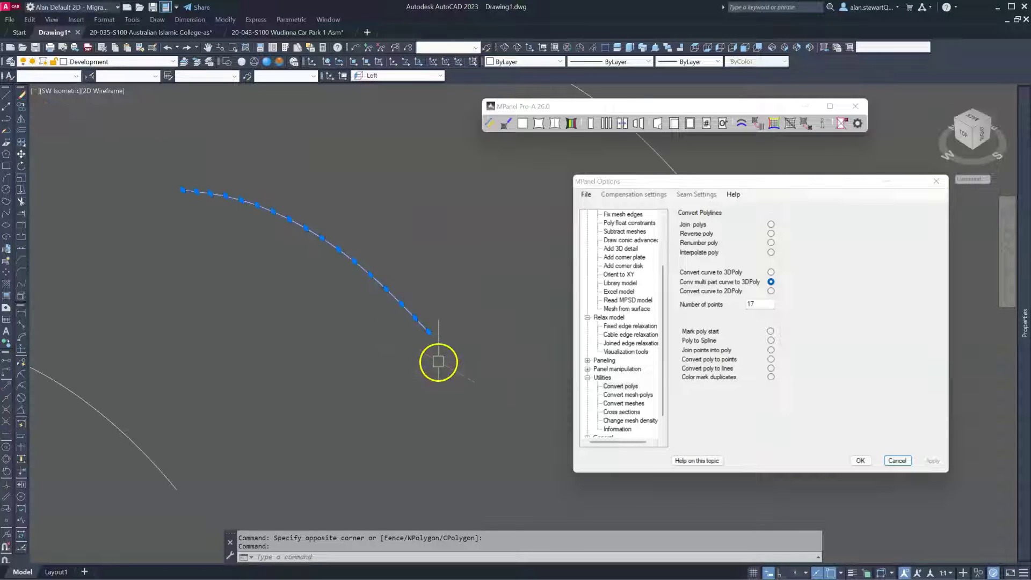
pyautogui.click(771, 253)
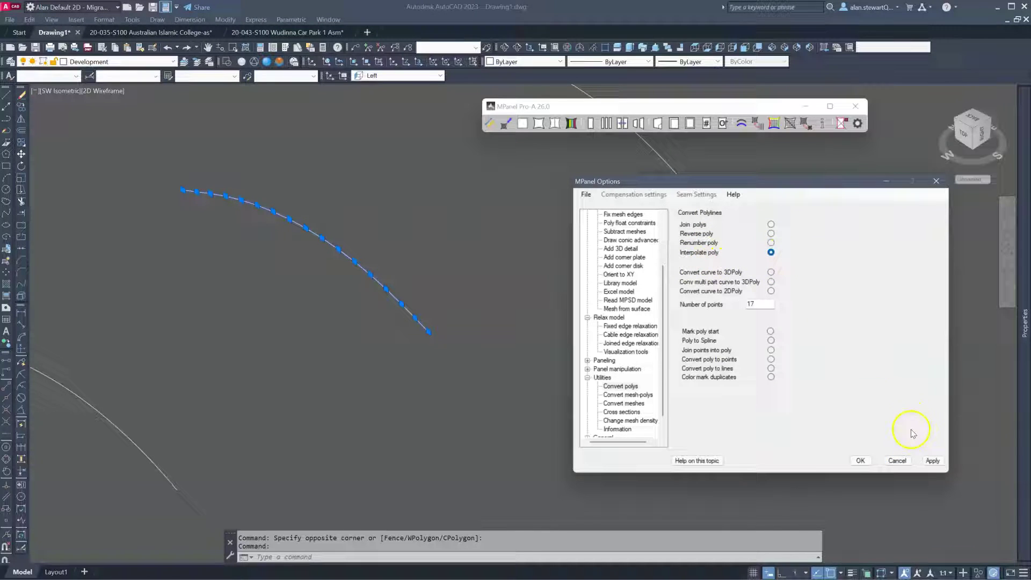
pyautogui.click(743, 120)
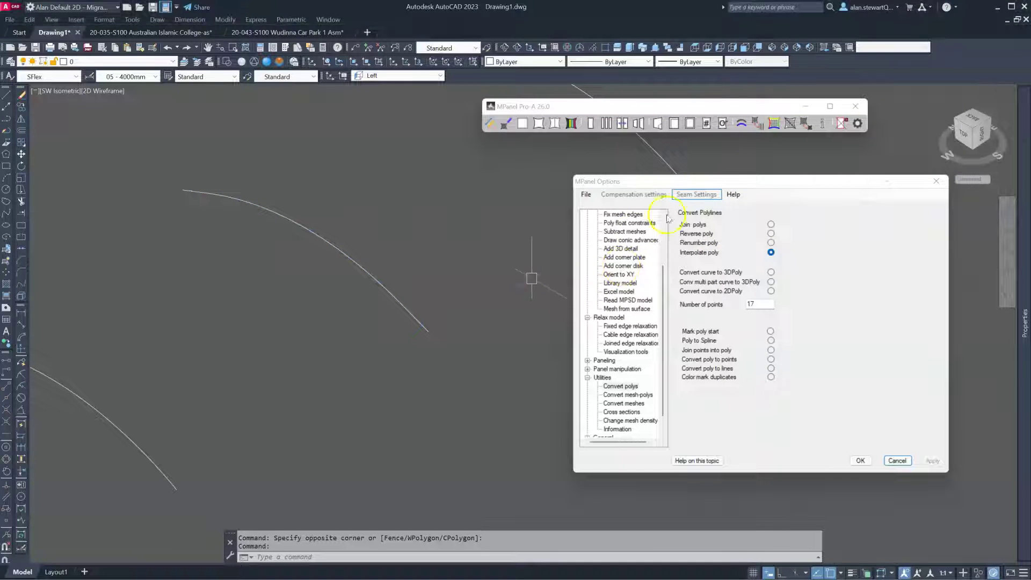
pyautogui.click(375, 285)
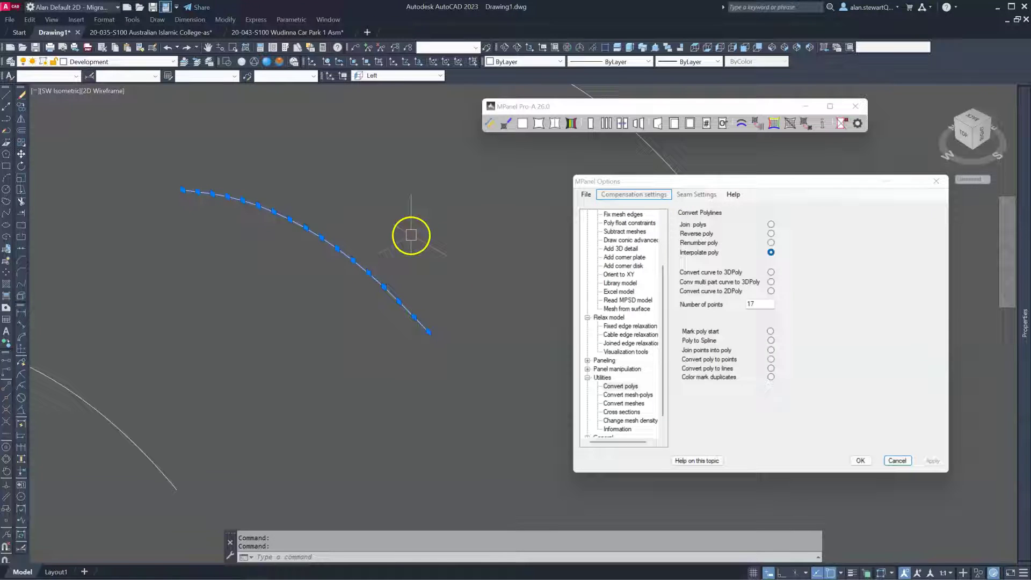
pyautogui.scroll(-3, 411, 233)
pyautogui.press('Escape')
# Convert the lower-left and upper curves to 17-point 3D polylines with Convert curve to 3DPoly.
pyautogui.click(330, 387)
pyautogui.click(193, 323)
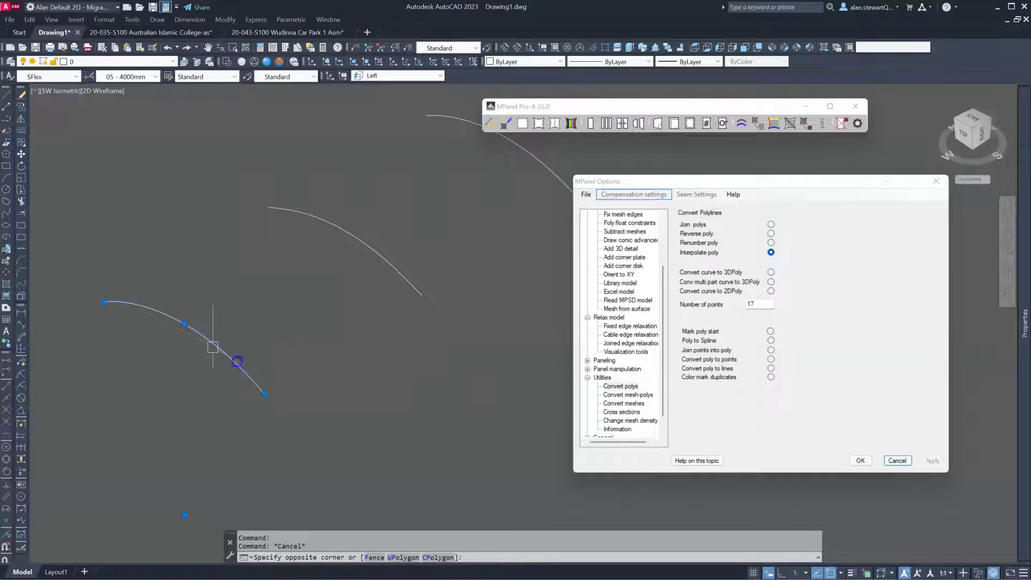
pyautogui.click(564, 165)
pyautogui.click(502, 137)
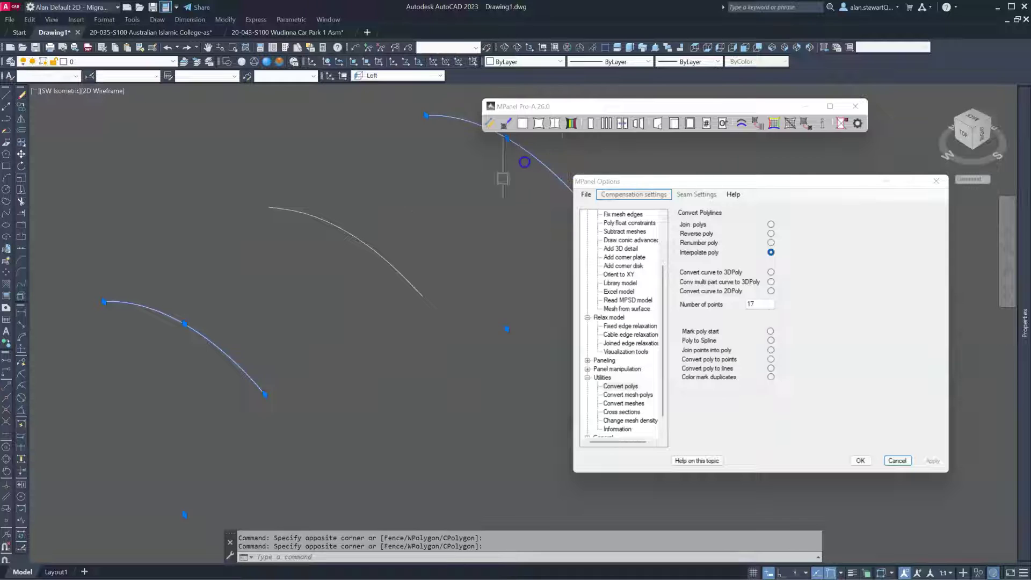
pyautogui.scroll(-2, 362, 233)
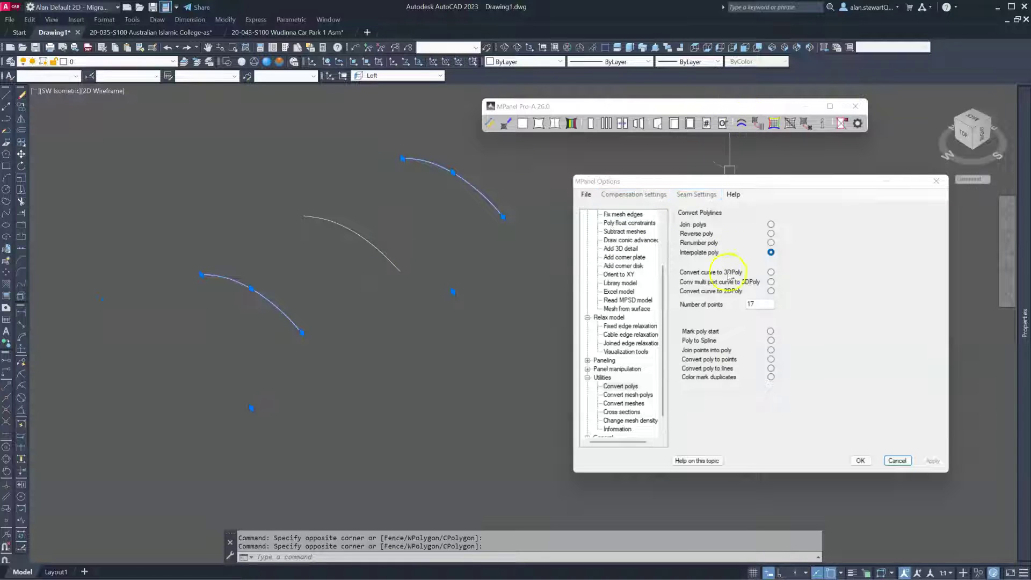
pyautogui.click(770, 272)
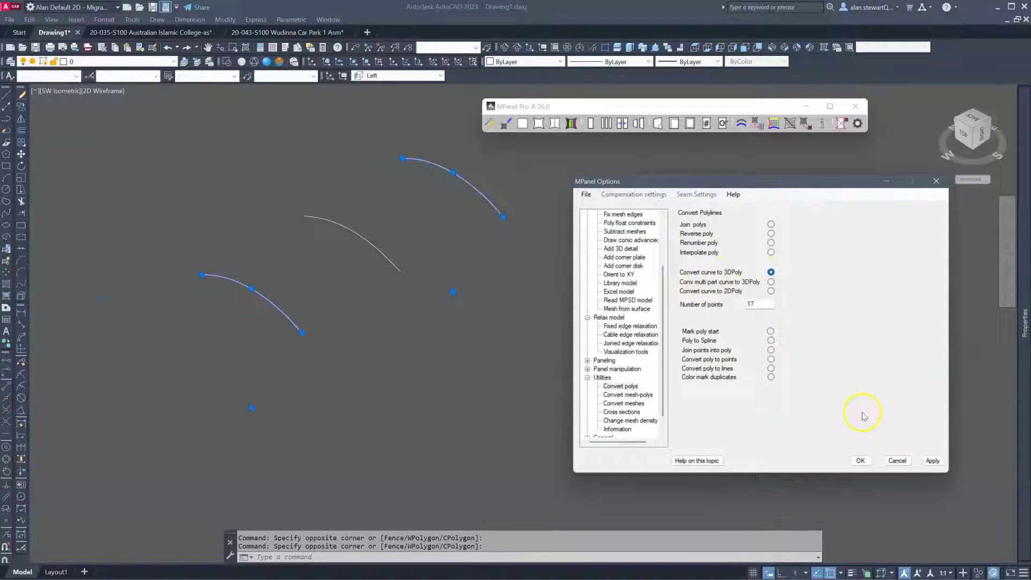
pyautogui.click(741, 125)
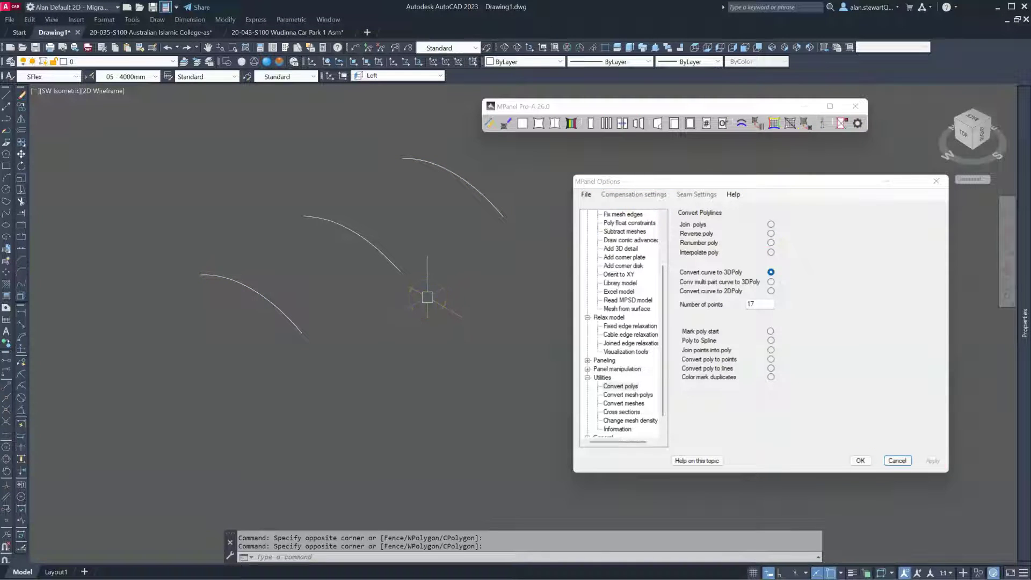
# Switch the UCS to Top and build a 17x17 corner-point mesh between the lower and middle arc ends.
pyautogui.click(398, 76)
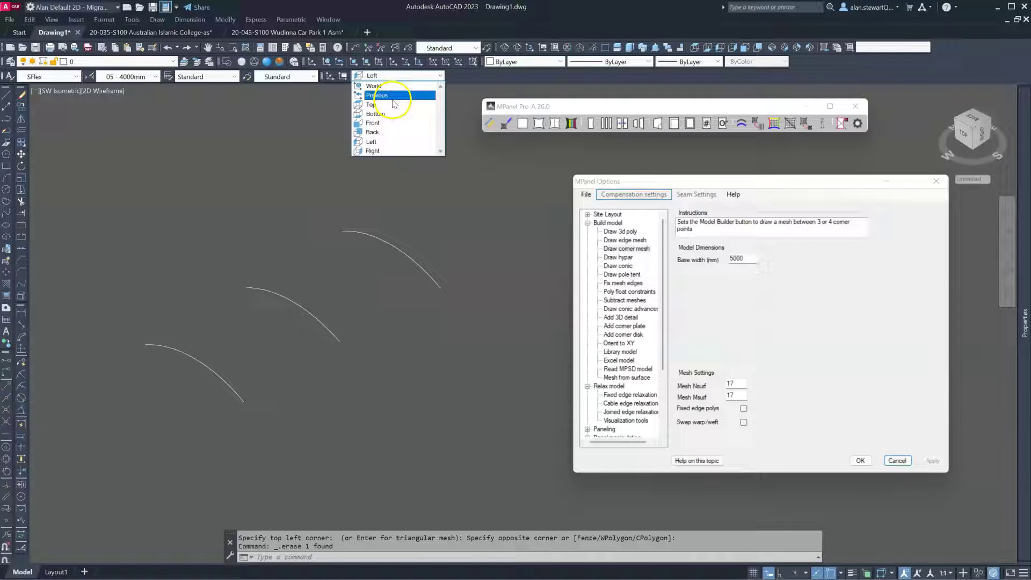
pyautogui.click(395, 104)
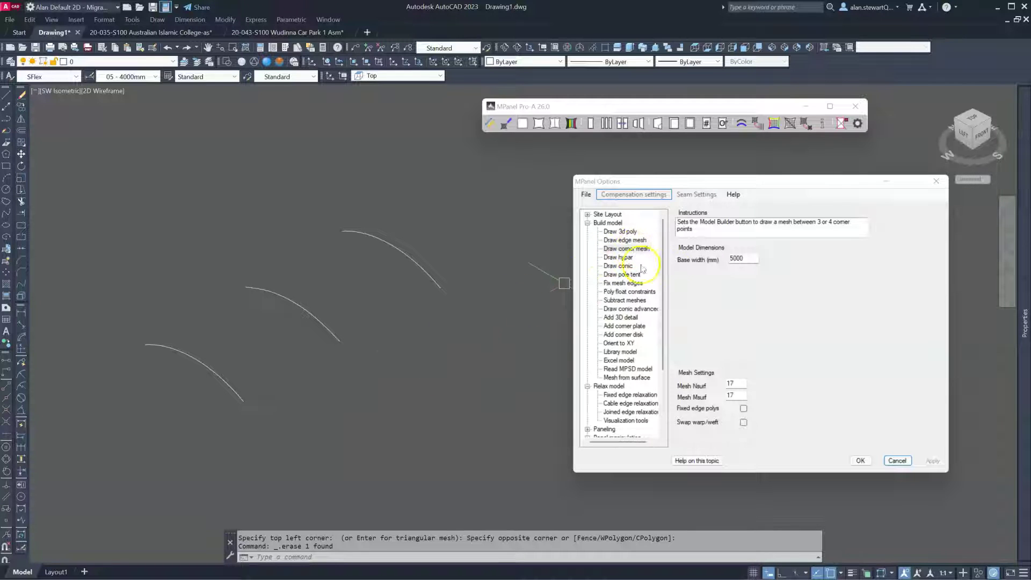
pyautogui.click(603, 109)
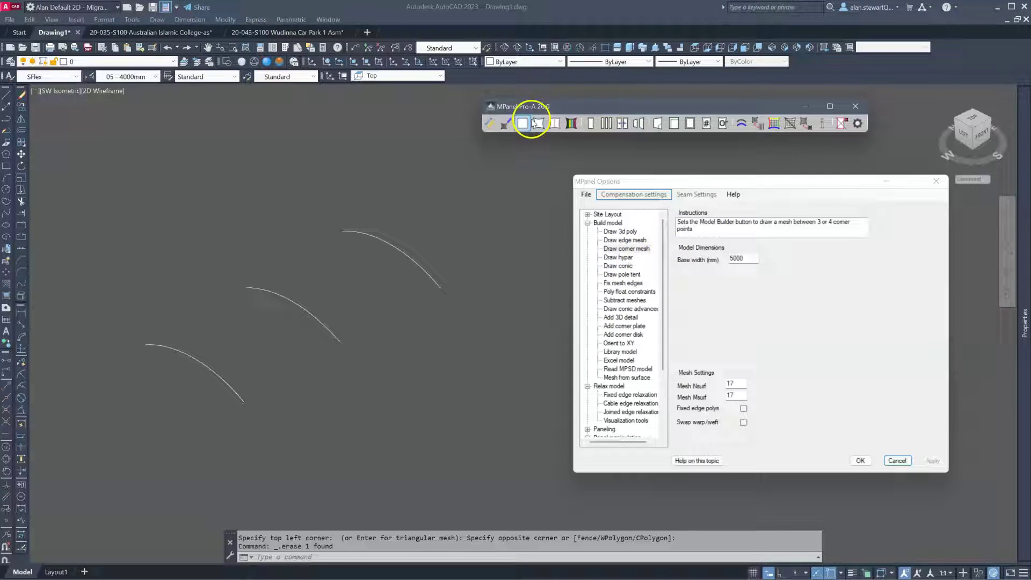
pyautogui.click(504, 124)
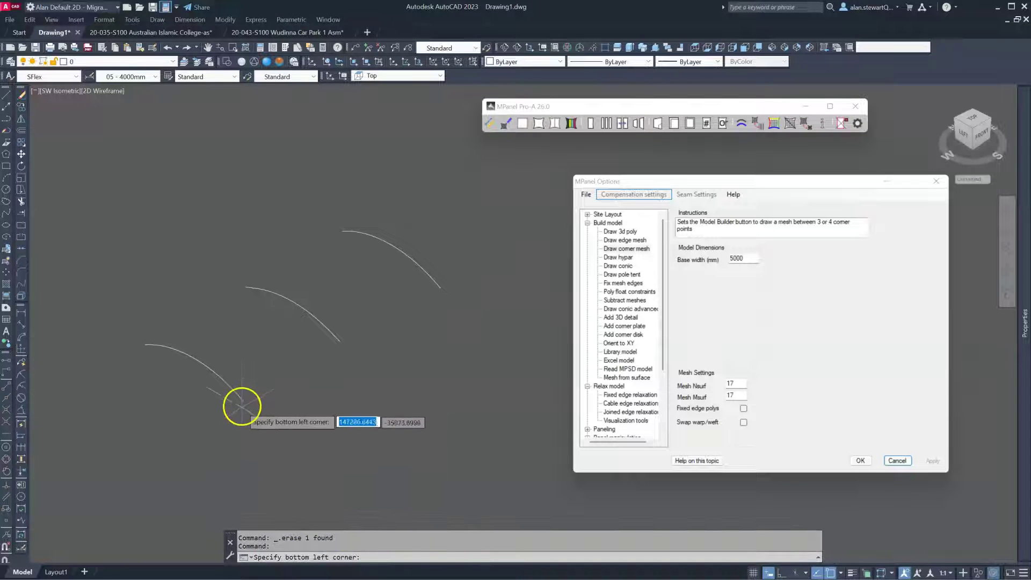
pyautogui.click(244, 401)
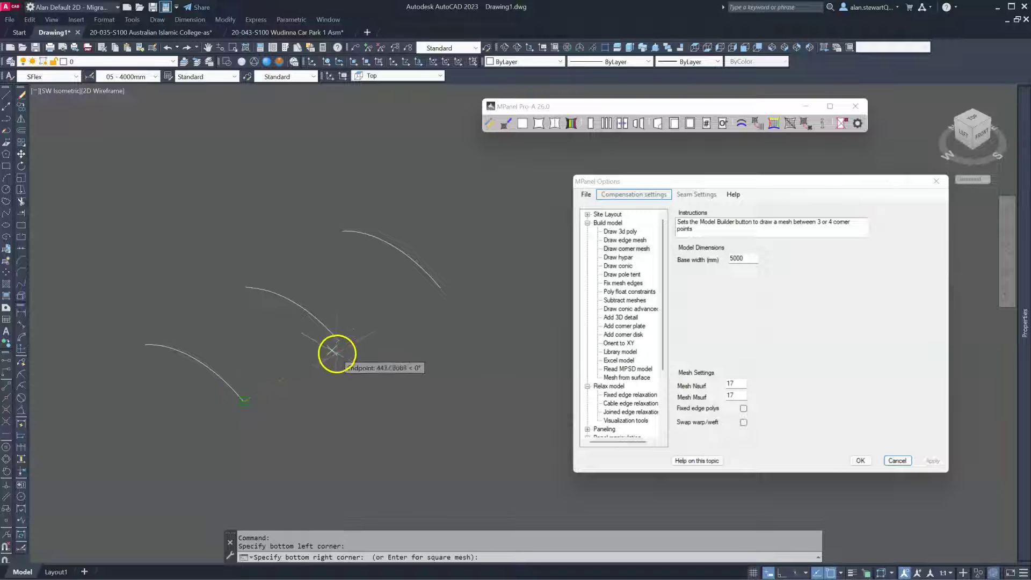
pyautogui.click(344, 342)
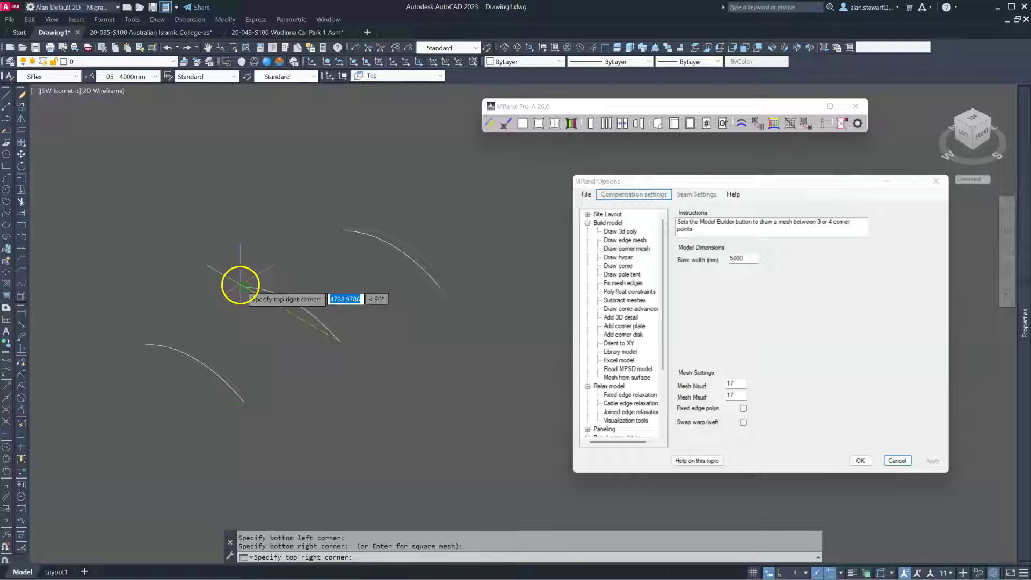
pyautogui.click(242, 283)
pyautogui.click(145, 344)
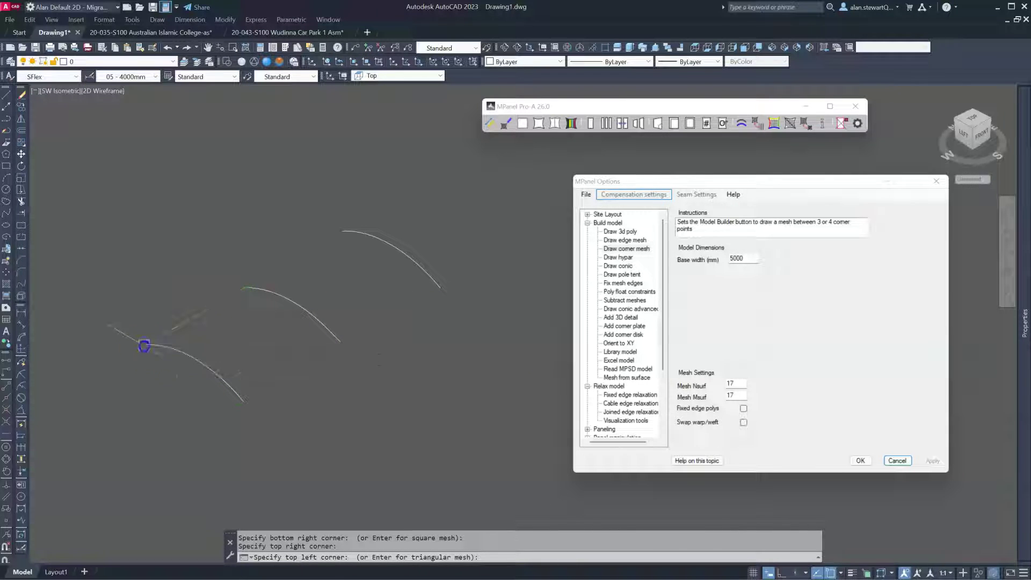
# Build a second corner-point mesh on the far arc ends and bring up the Fix mesh edges settings.
pyautogui.click(513, 126)
pyautogui.scroll(2, 339, 339)
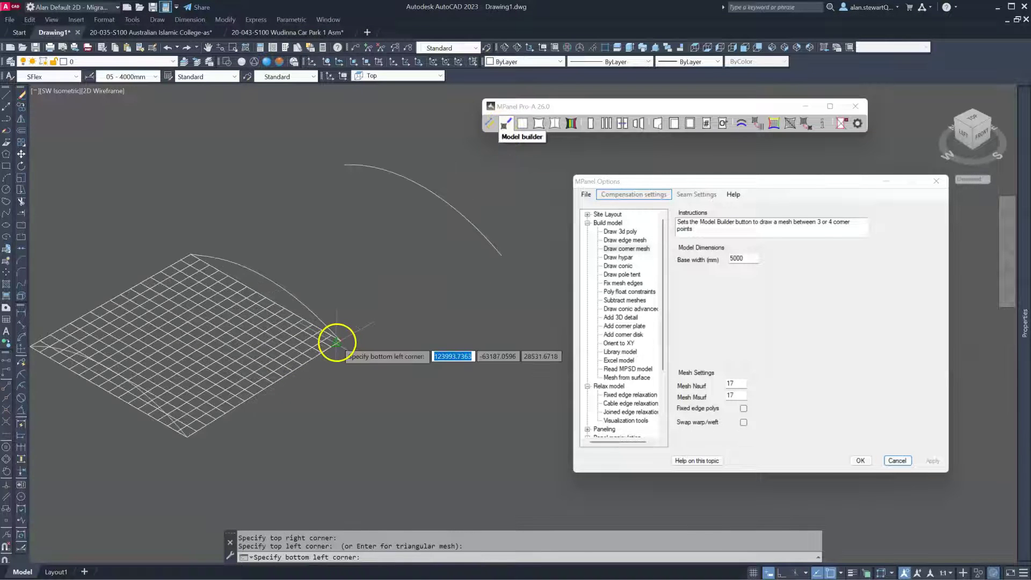
pyautogui.click(341, 339)
pyautogui.click(501, 255)
pyautogui.click(344, 164)
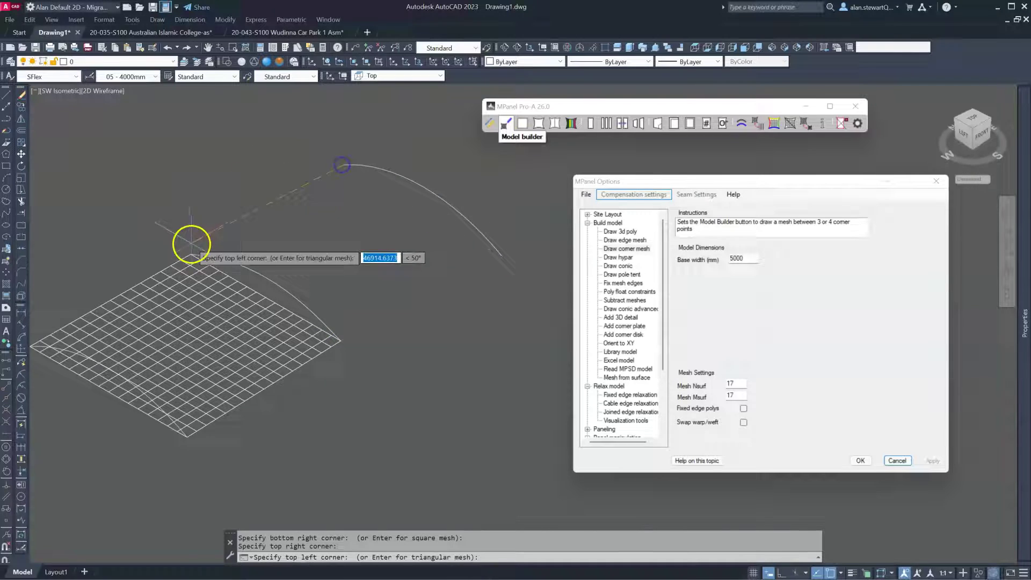
pyautogui.click(191, 251)
pyautogui.scroll(-2, 357, 259)
pyautogui.click(676, 225)
pyautogui.click(614, 283)
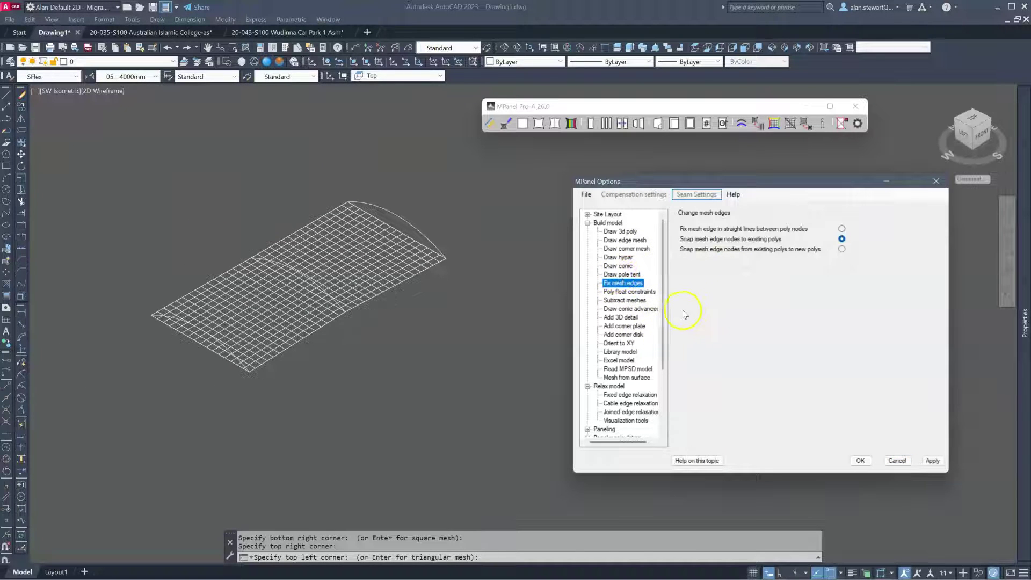
# Apply 'Snap mesh edge nodes to existing polys' and fix the edges of the crossing-selected new mesh.
pyautogui.click(368, 346)
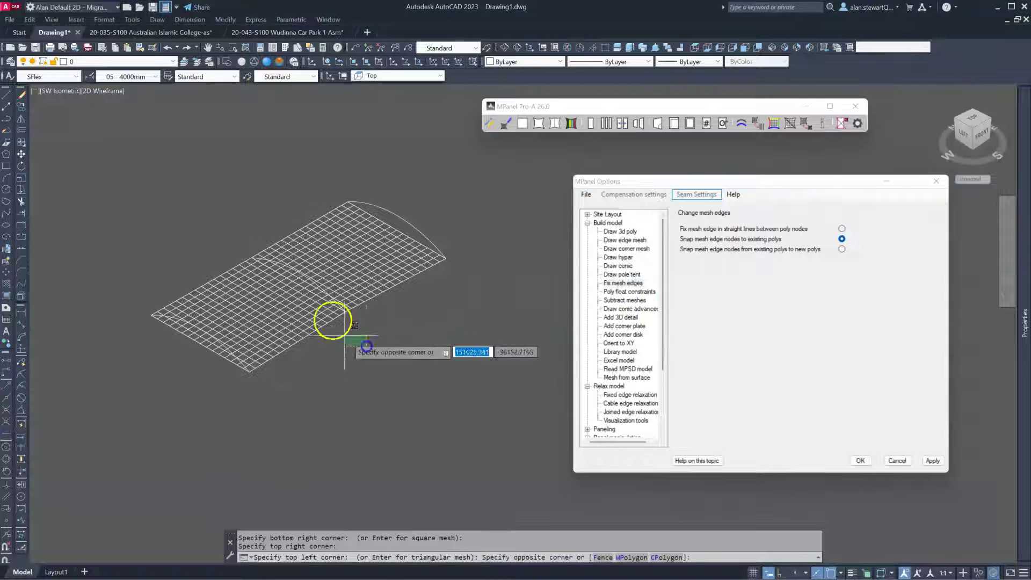
pyautogui.click(285, 256)
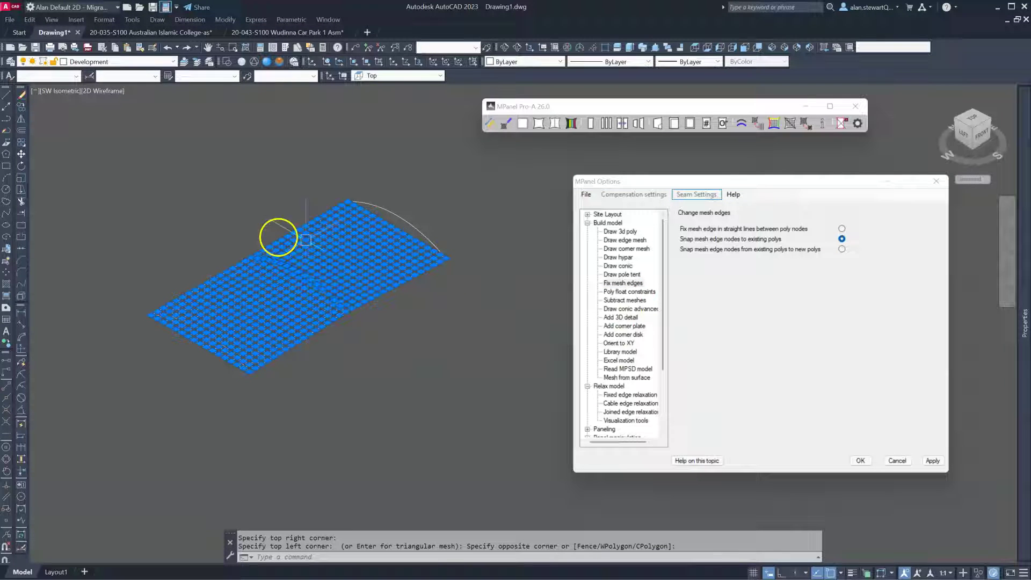
pyautogui.click(594, 103)
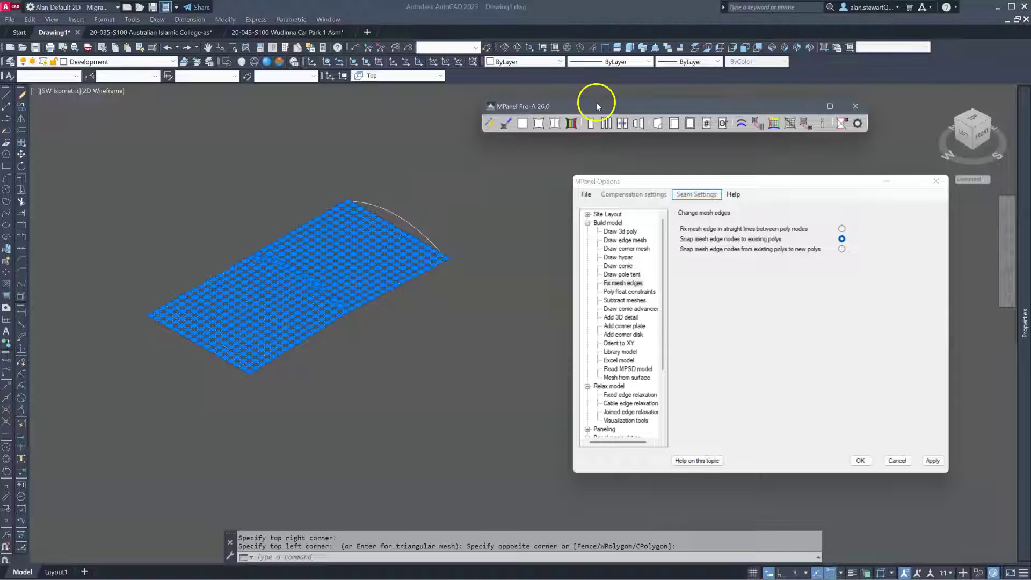
pyautogui.click(941, 461)
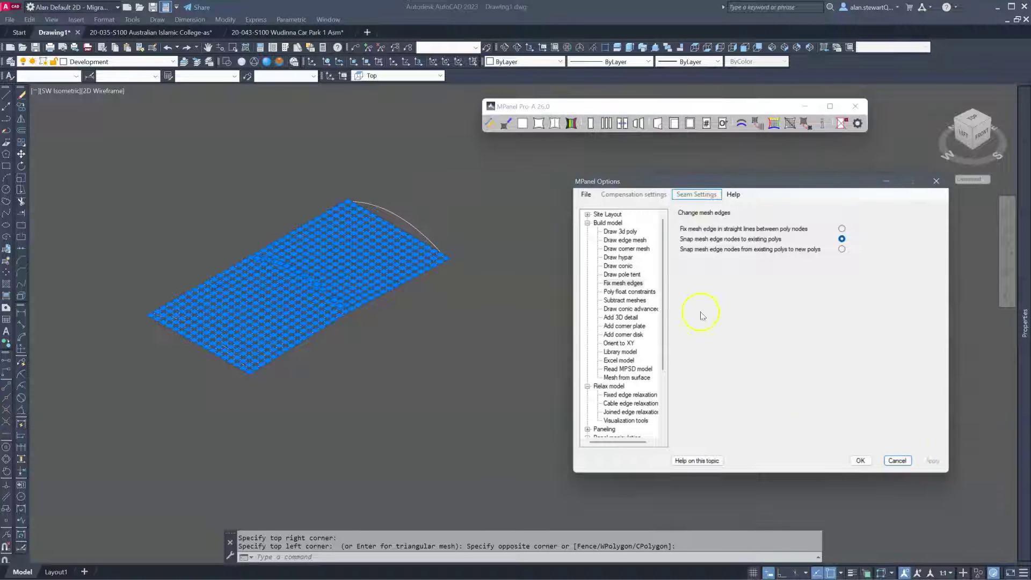
pyautogui.click(505, 124)
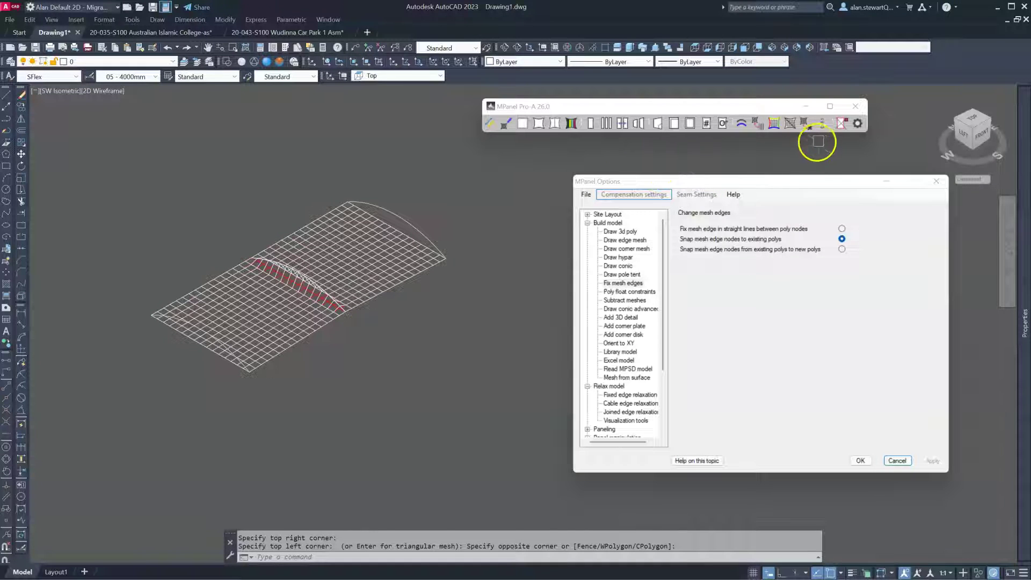
# Snap the far-end and lower-left mesh parts' edges onto the arcs with Fix mesh edges.
pyautogui.click(501, 288)
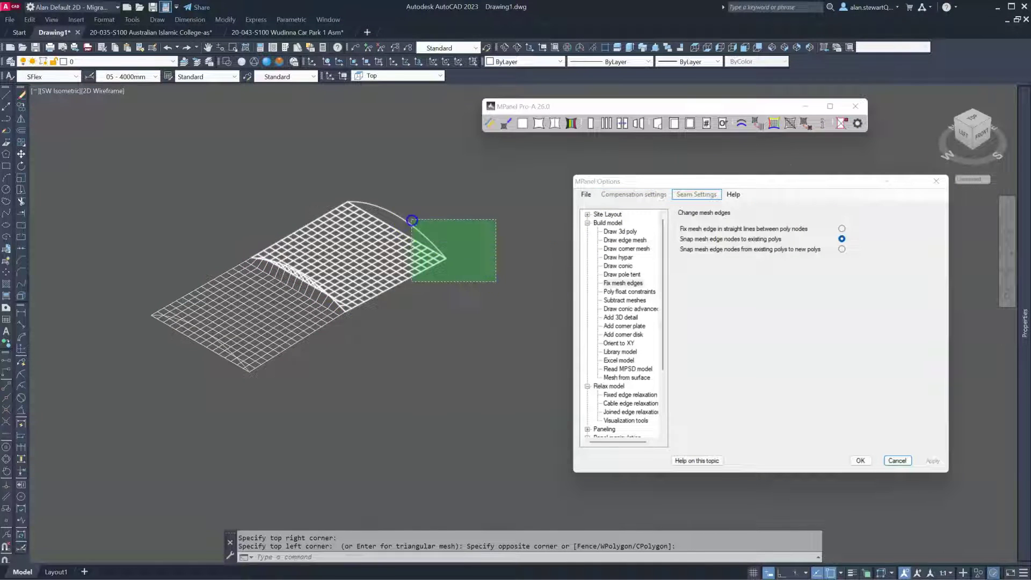
pyautogui.click(411, 221)
pyautogui.click(510, 129)
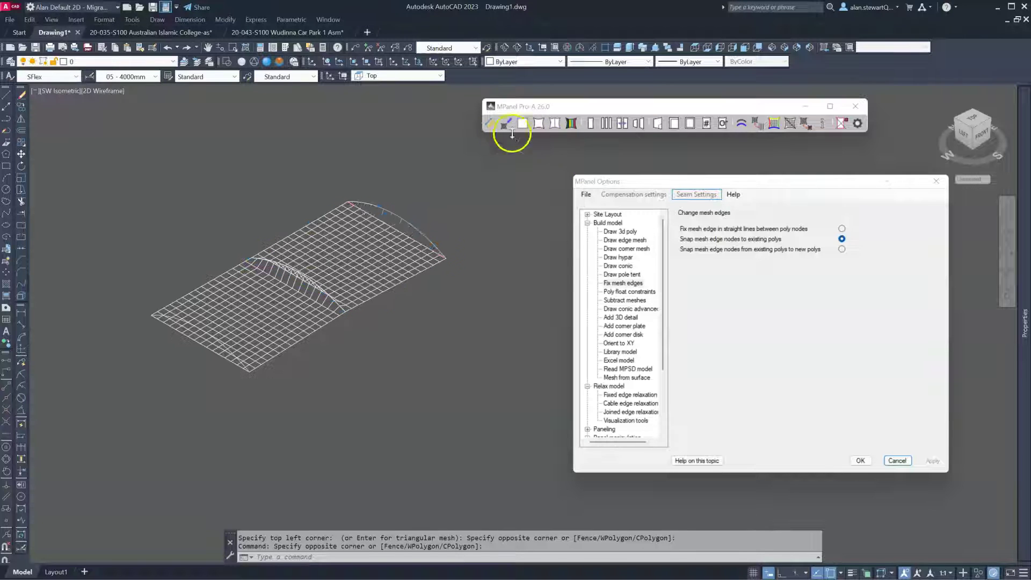
pyautogui.click(331, 400)
pyautogui.click(242, 361)
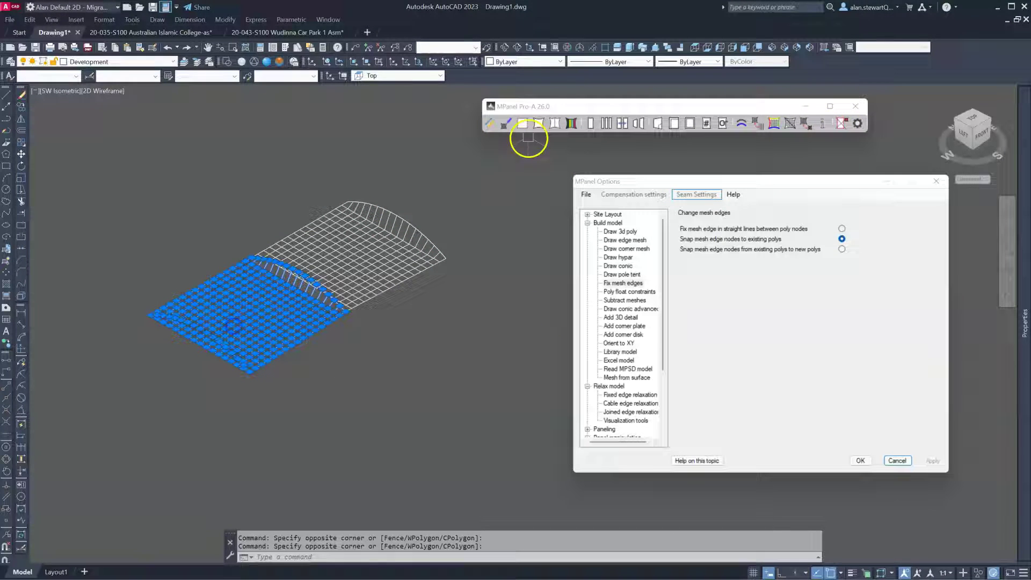
pyautogui.click(524, 129)
# Regenerate the entire crossing-selected vault mesh into a smooth surface following its arched edges and inspect it.
pyautogui.click(842, 124)
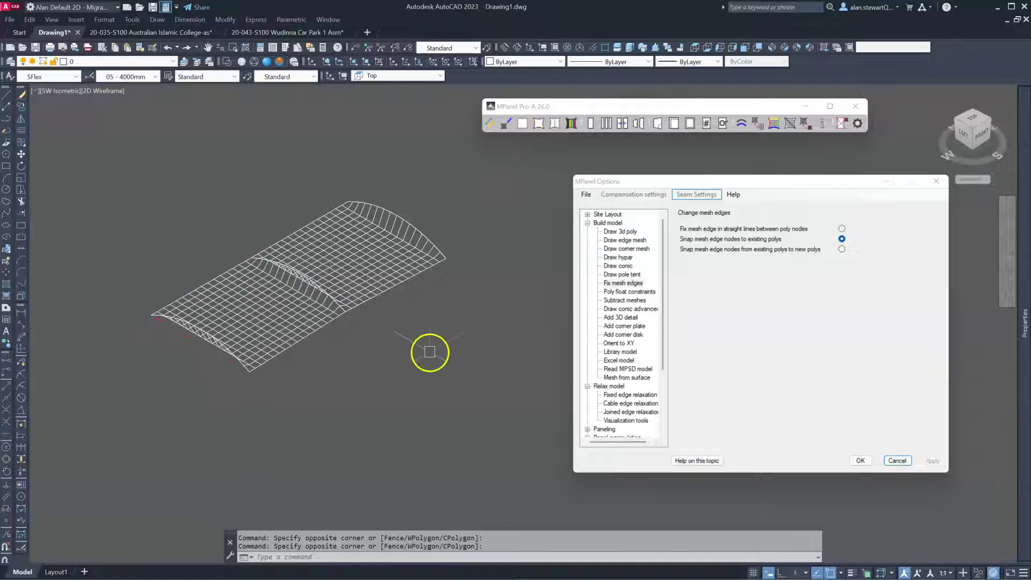
pyautogui.click(480, 426)
pyautogui.click(106, 183)
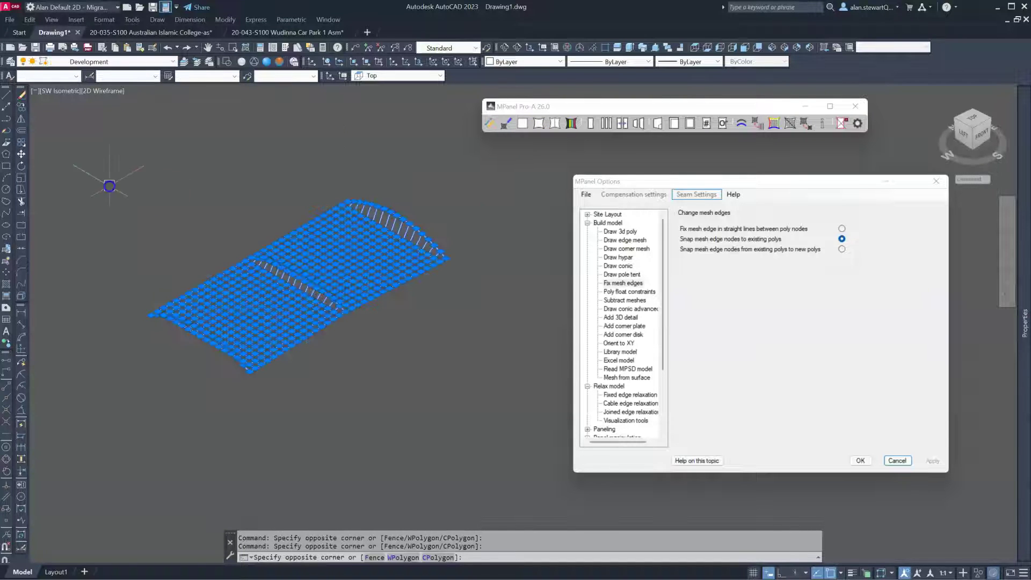
pyautogui.click(538, 123)
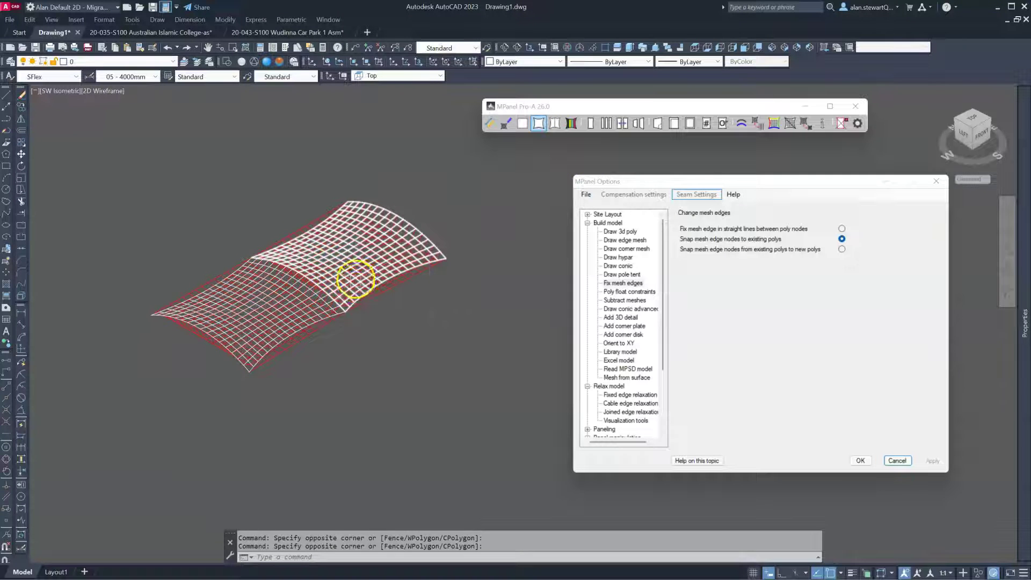
pyautogui.click(842, 129)
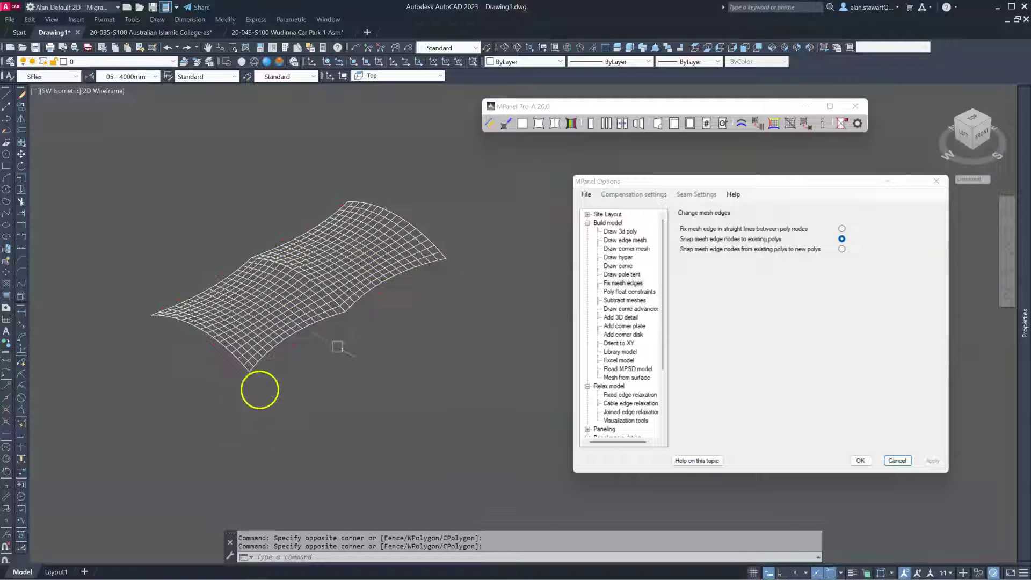
pyautogui.scroll(-4, 421, 352)
pyautogui.scroll(-3, 421, 352)
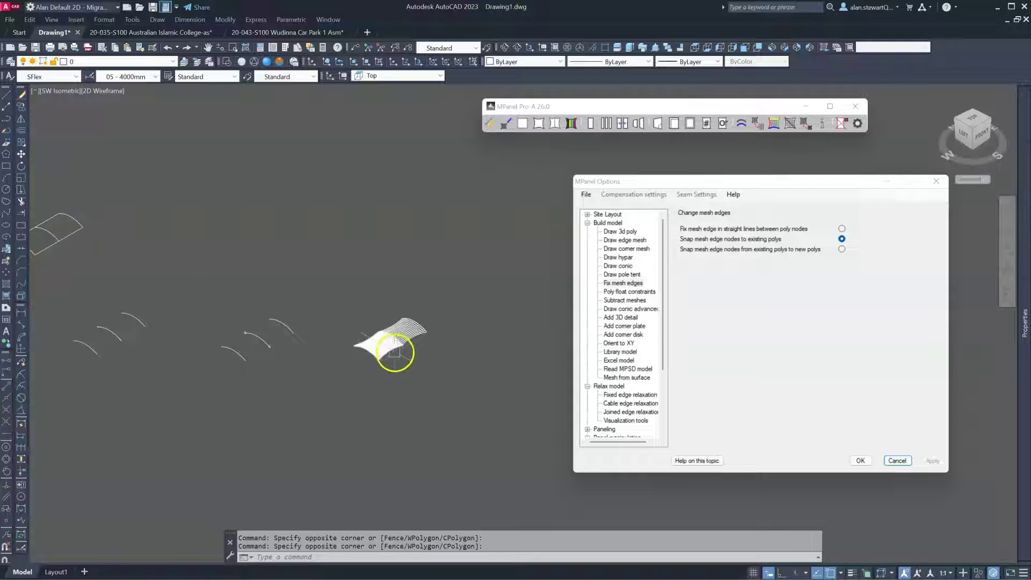
pyautogui.scroll(3, 396, 347)
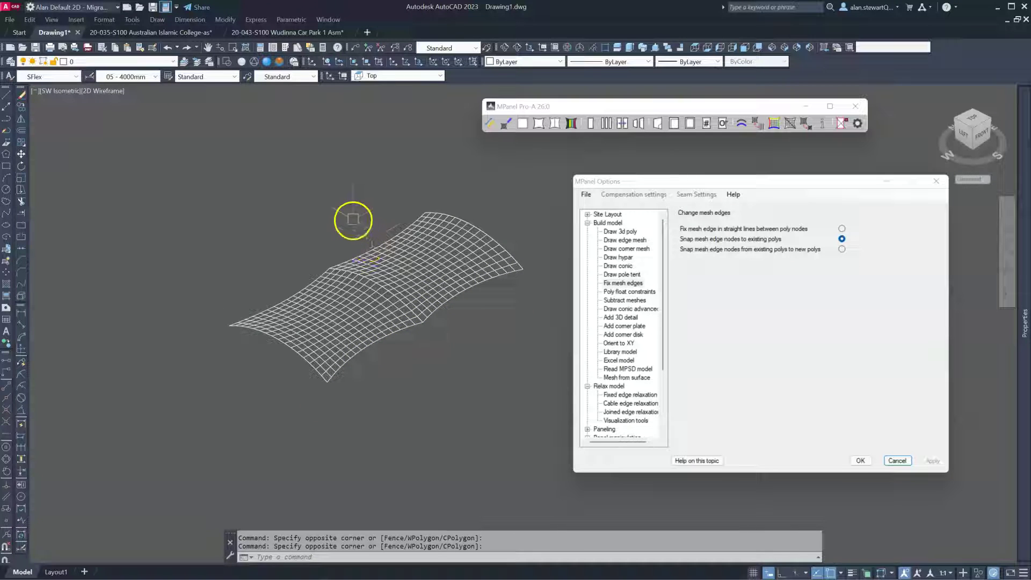
pyautogui.scroll(-4, 215, 236)
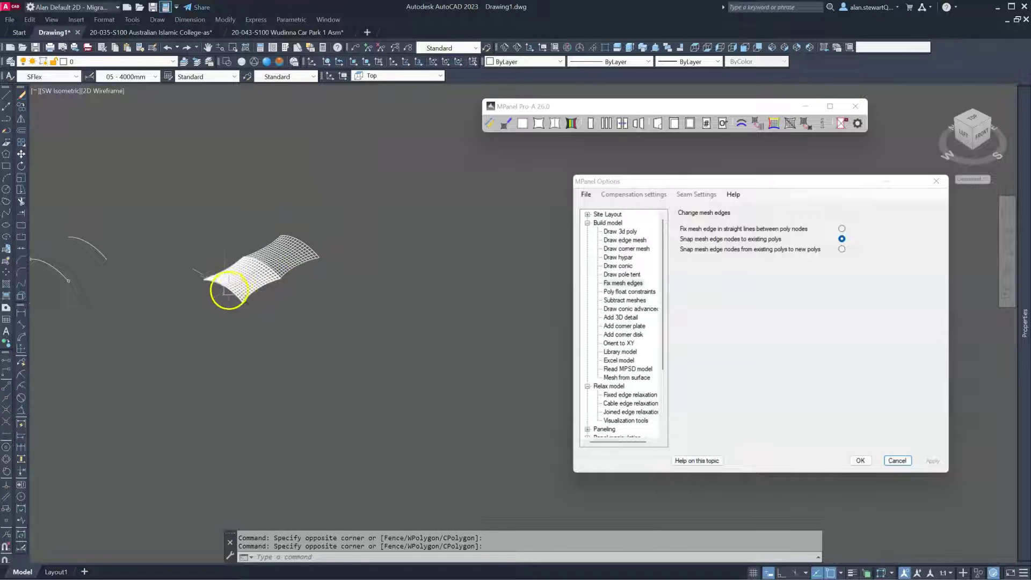
pyautogui.scroll(5, 221, 287)
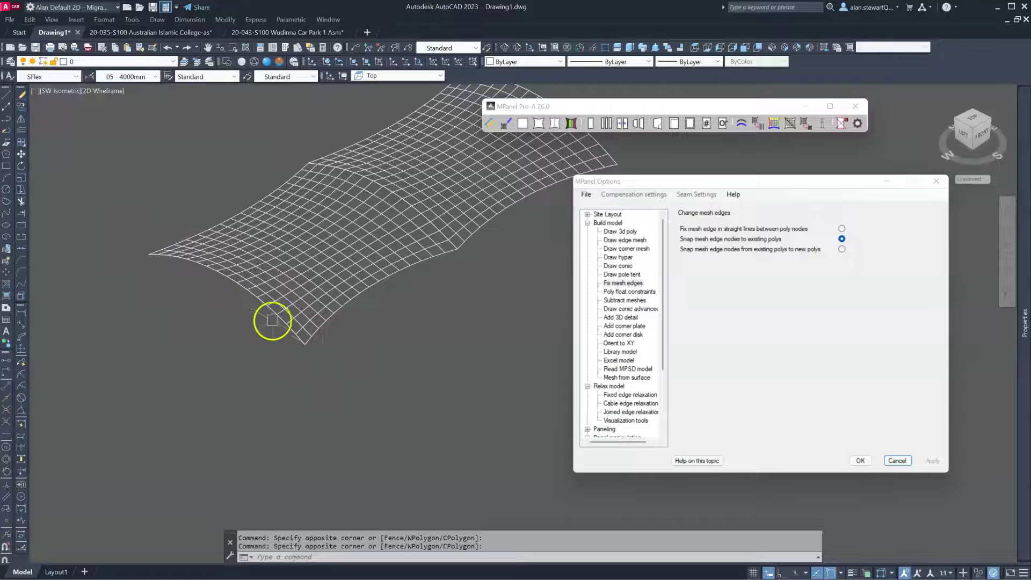
# Look over the steel strut connection photo in Snagit, then minimize it and view the drawing from Top.
pyautogui.click(115, 574)
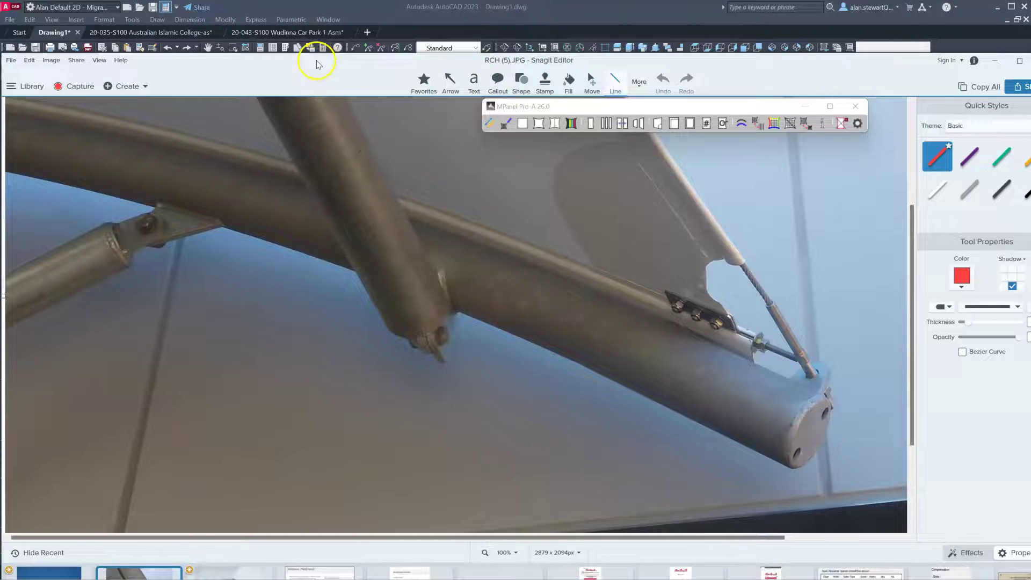
pyautogui.press('super+Down')
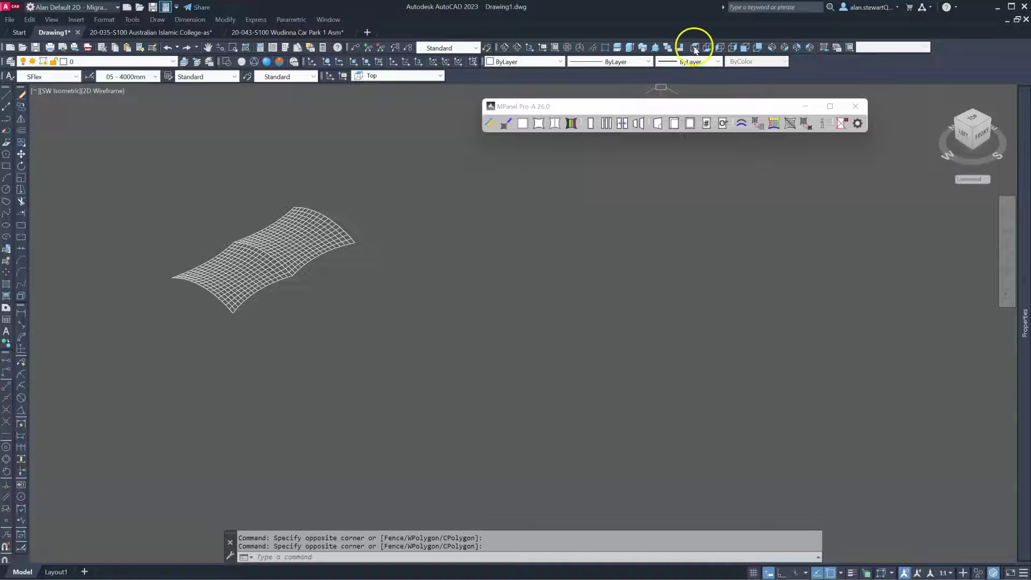
pyautogui.click(694, 48)
# Copy the crossing-selected vault mesh with CO to a point to the right of the original.
pyautogui.scroll(-3, 223, 276)
pyautogui.scroll(5, 382, 359)
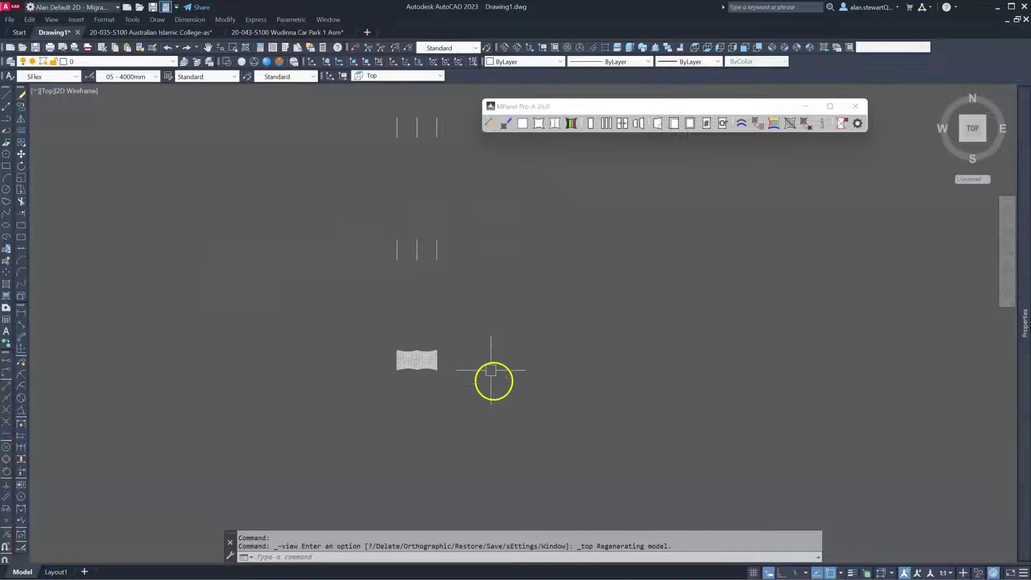
pyautogui.click(382, 390)
pyautogui.click(189, 267)
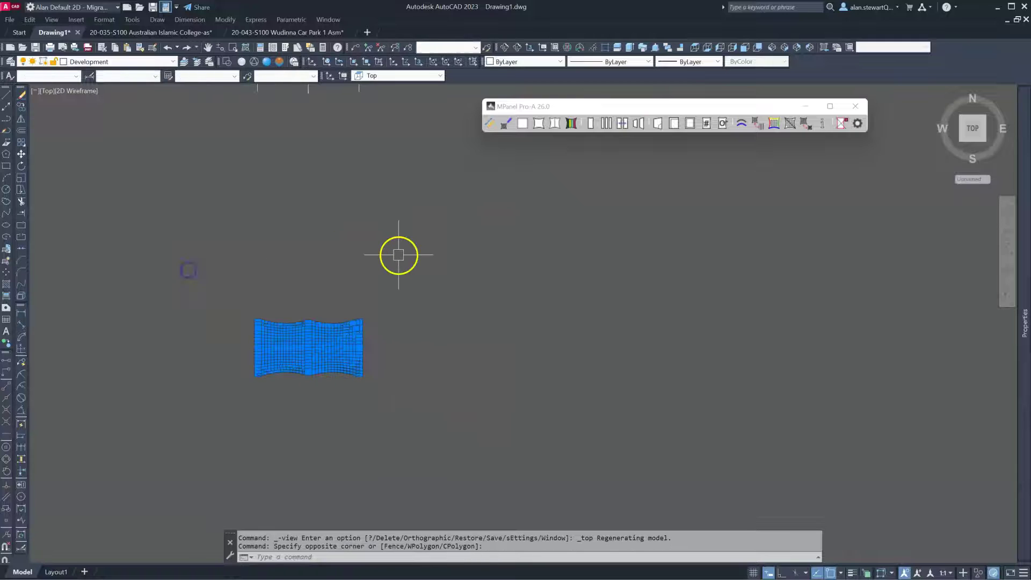
pyautogui.write('co')
pyautogui.press('Return')
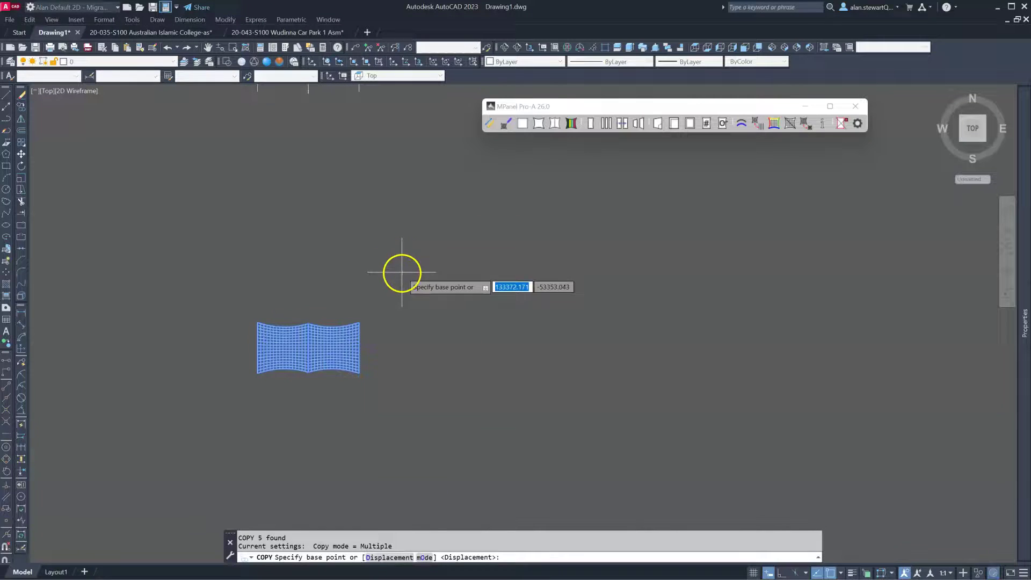
pyautogui.click(402, 271)
pyautogui.click(778, 341)
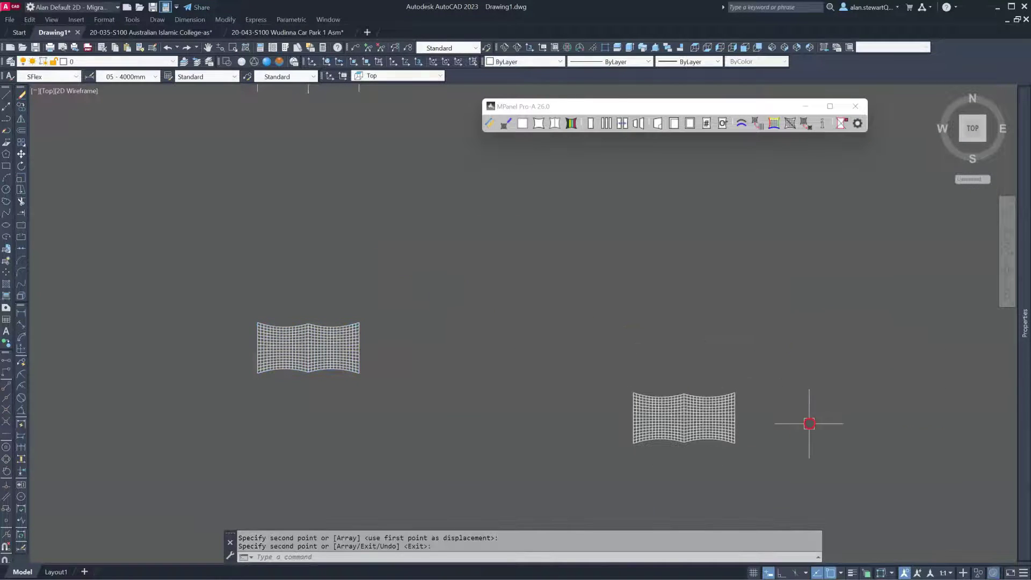
pyautogui.rightClick(745, 449)
# Window-select the right edge column of the mesh copy.
pyautogui.scroll(6, 751, 443)
pyautogui.click(514, 187)
pyautogui.click(597, 469)
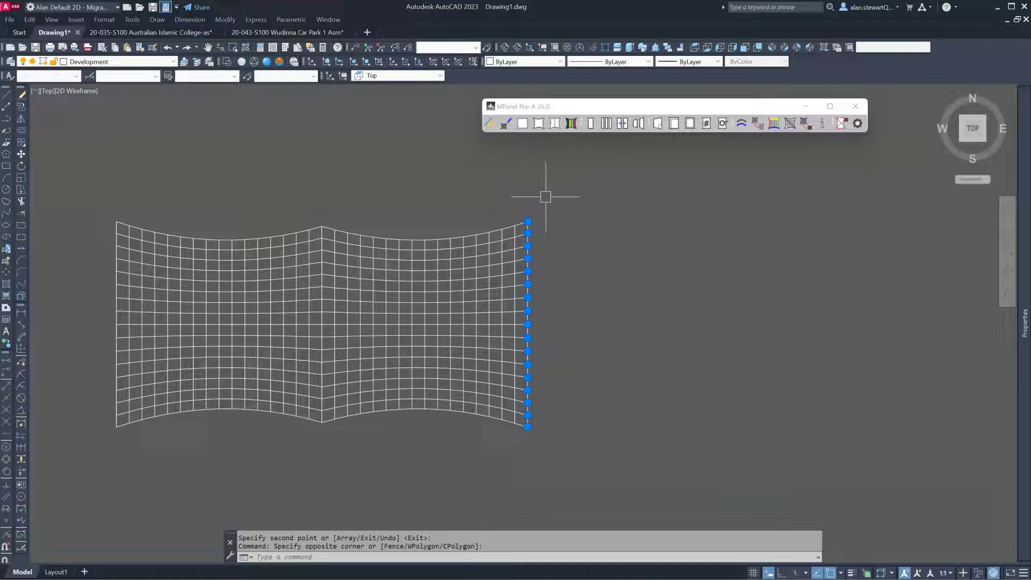
# Copy the right edge line 50 units to the left with Ortho on.
pyautogui.press('Return')
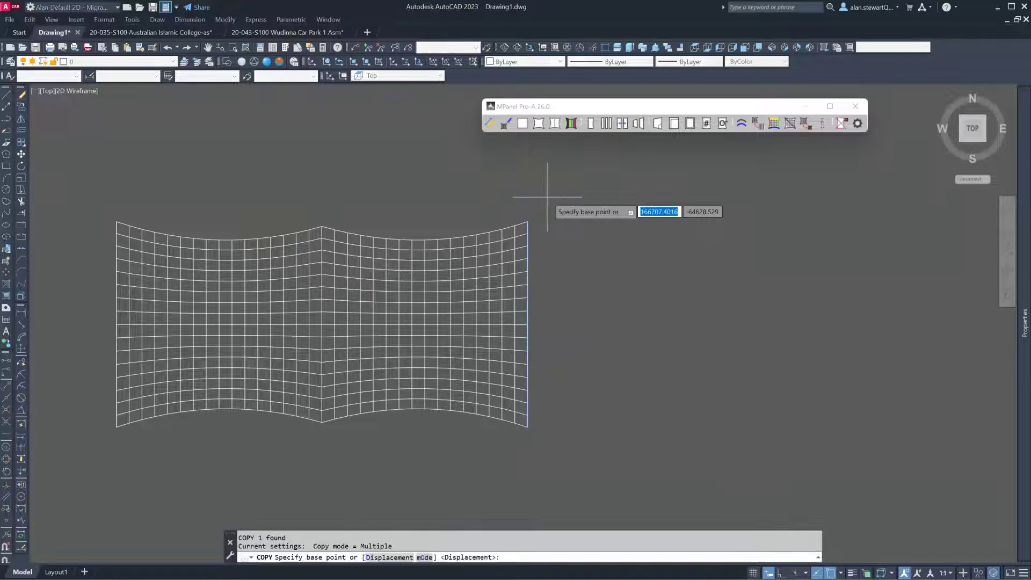
pyautogui.click(538, 163)
pyautogui.click(524, 180)
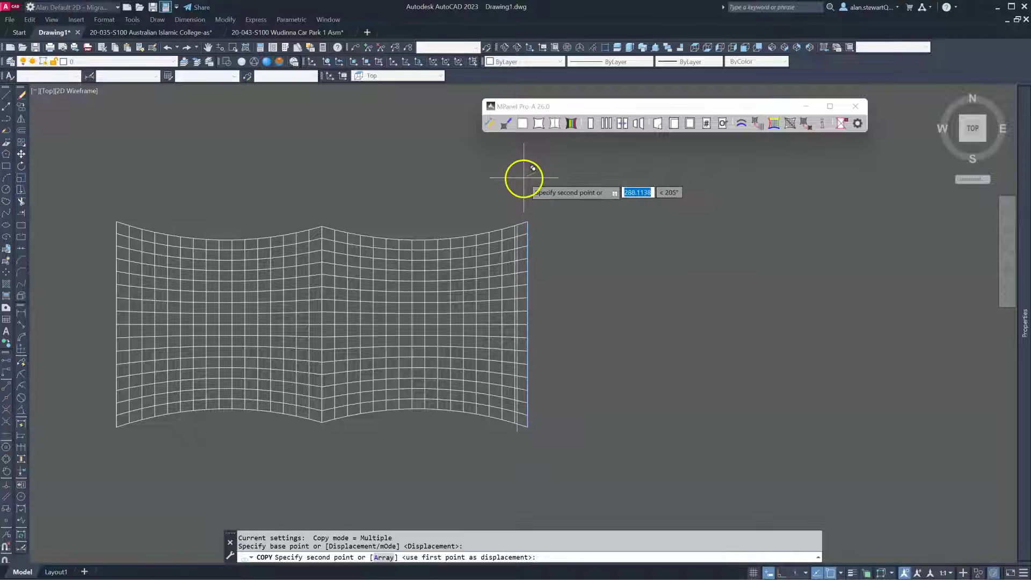
pyautogui.press('F8')
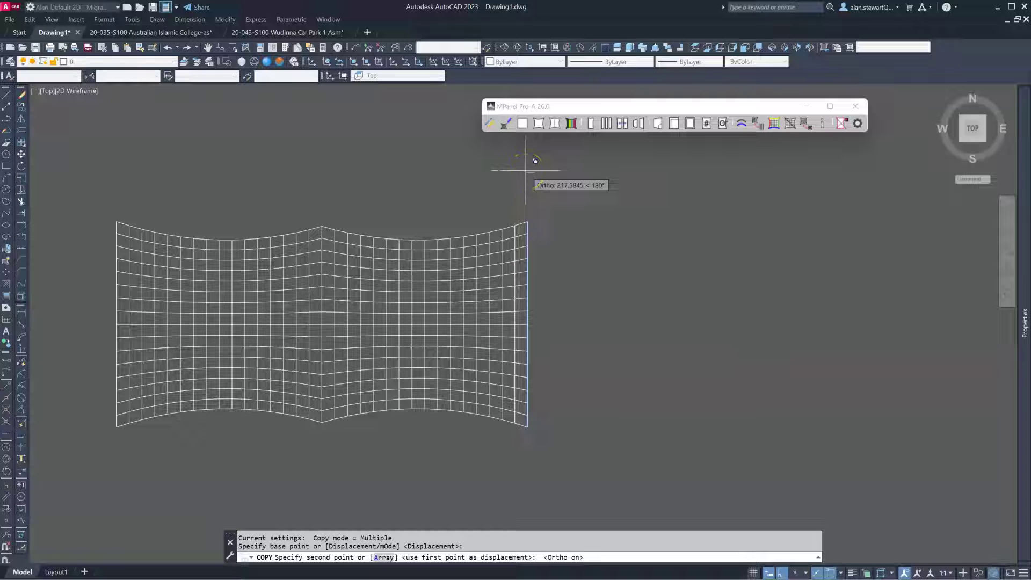
pyautogui.write('50')
pyautogui.press('Return')
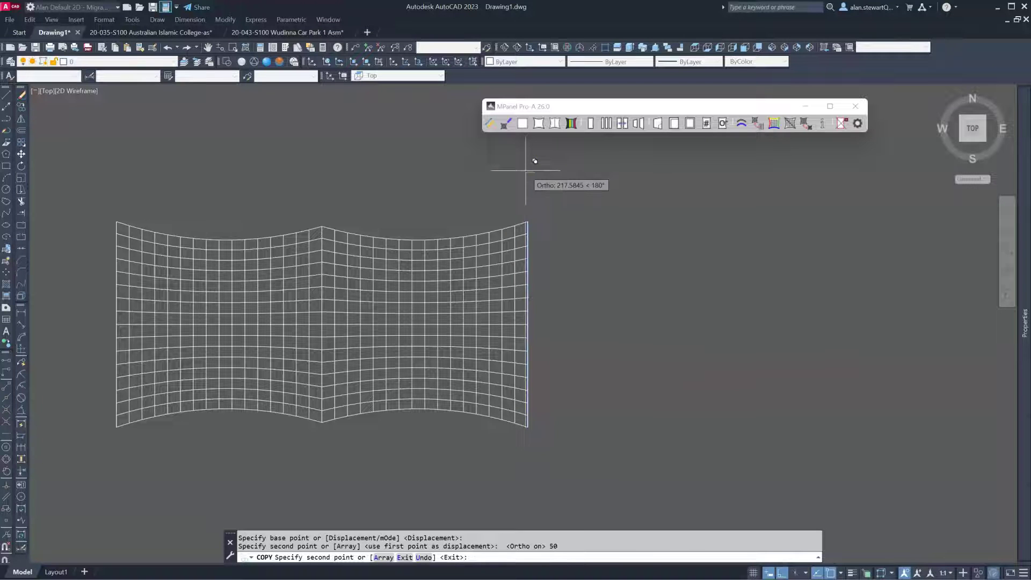
pyautogui.press('Return')
# Copy the mesh's left edge line 50 units inward.
pyautogui.click(94, 198)
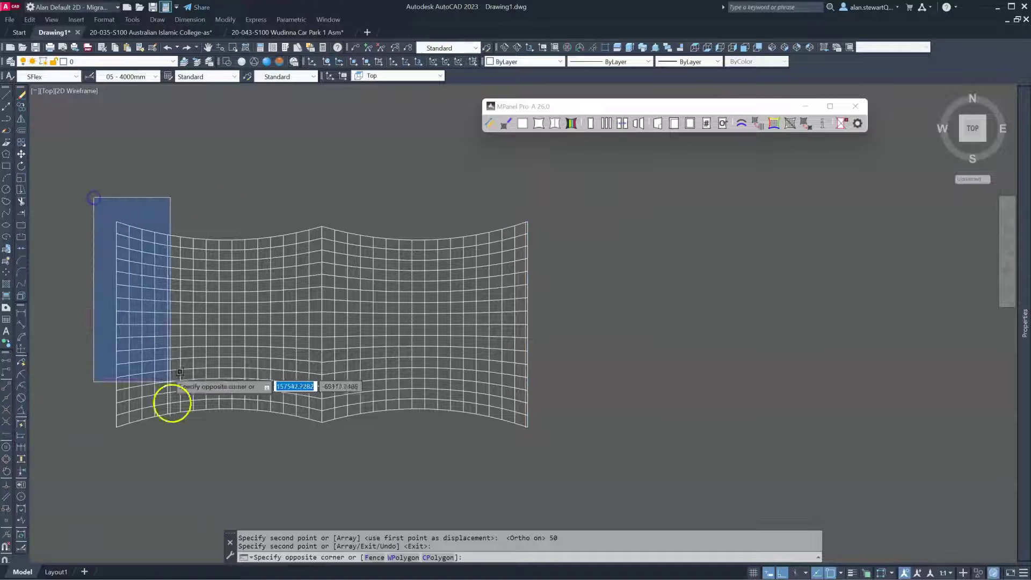
pyautogui.click(178, 376)
pyautogui.press('Return')
pyautogui.click(104, 184)
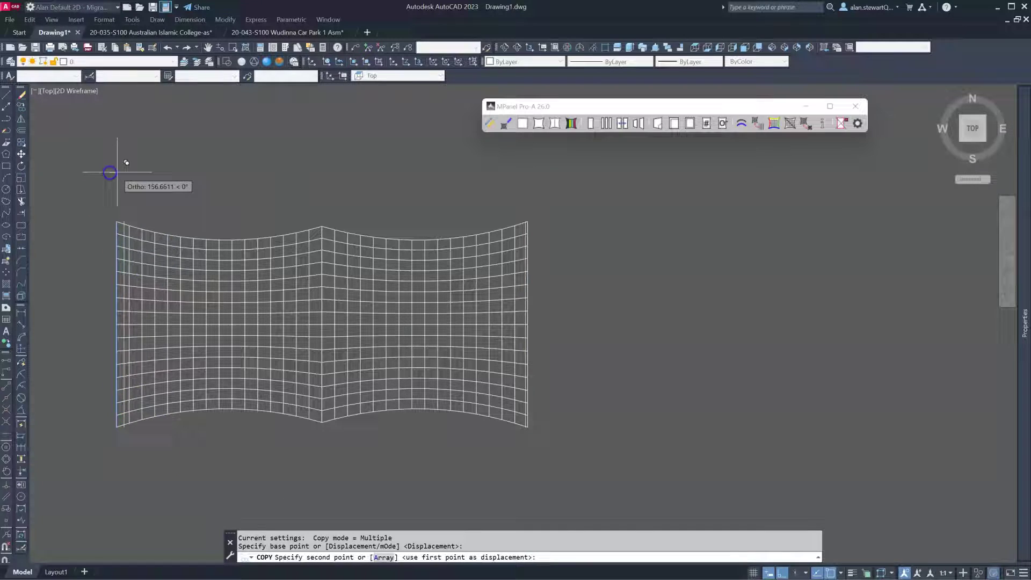
pyautogui.write('50')
pyautogui.press('Return')
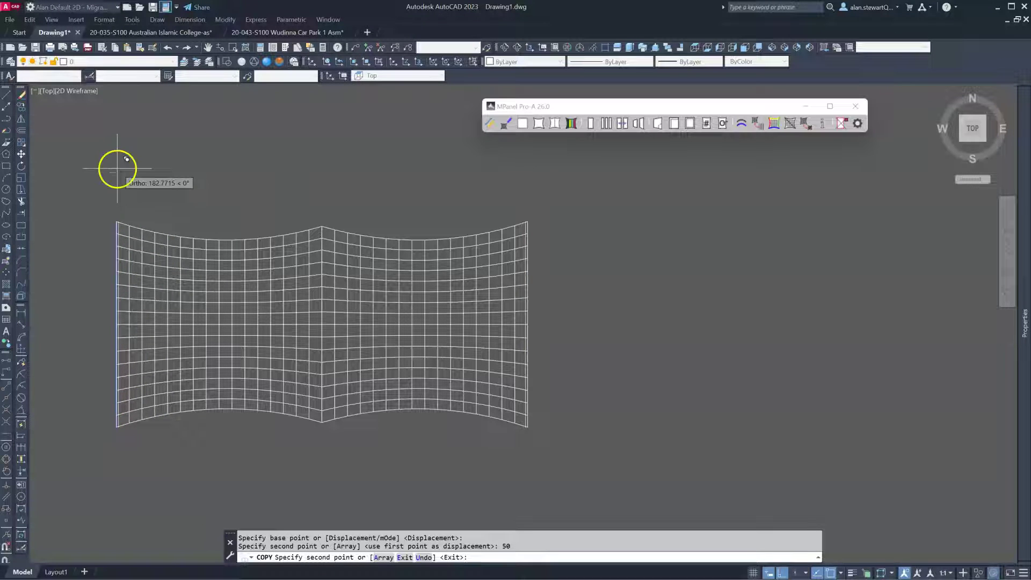
pyautogui.press('Return')
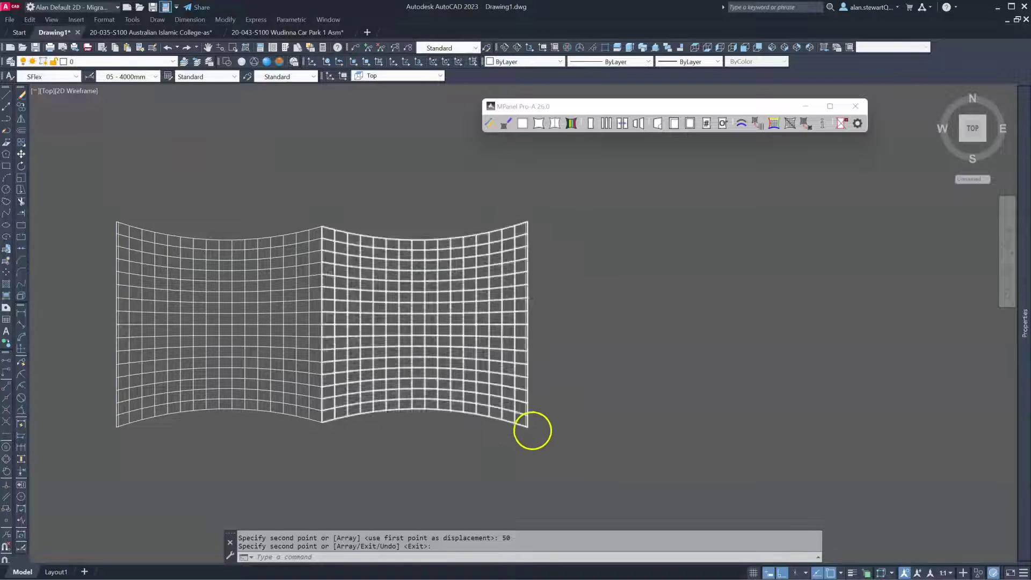
# Finish the edge copy and check the copied vertical edge line.
pyautogui.scroll(10, 523, 429)
pyautogui.scroll(4, 519, 433)
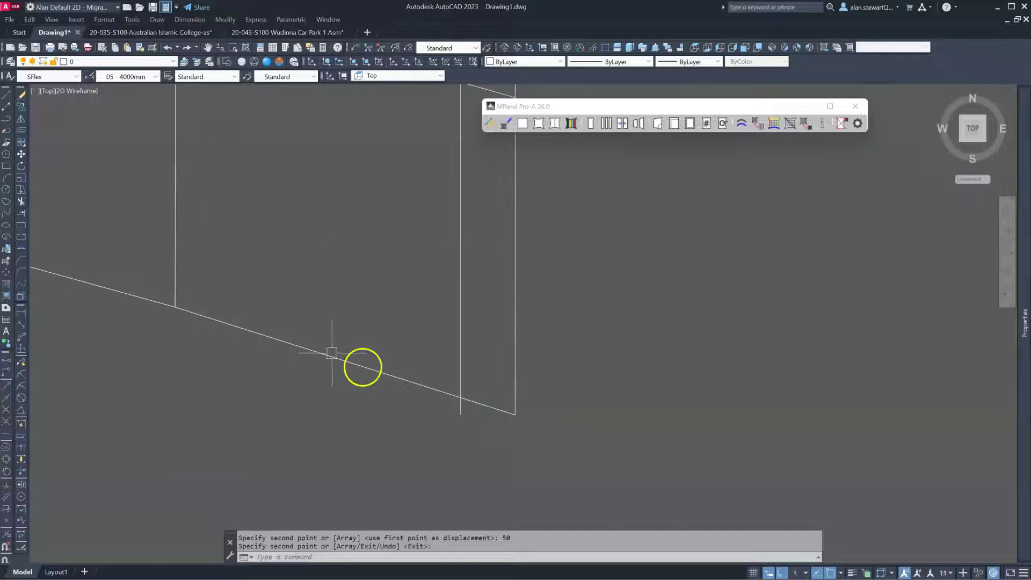
pyautogui.press('Return')
pyautogui.scroll(-2, 532, 344)
pyautogui.click(532, 340)
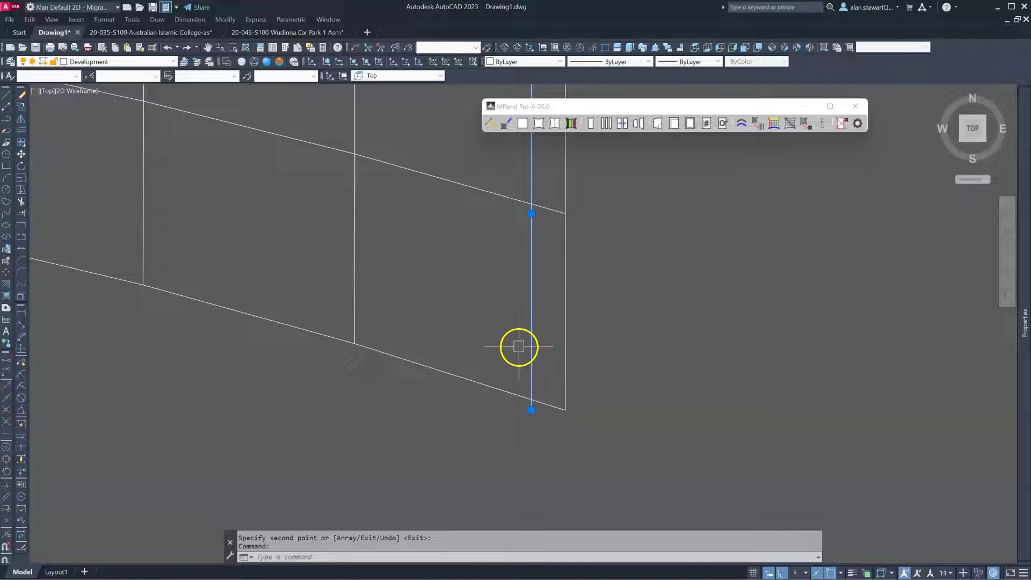
pyautogui.press('Escape')
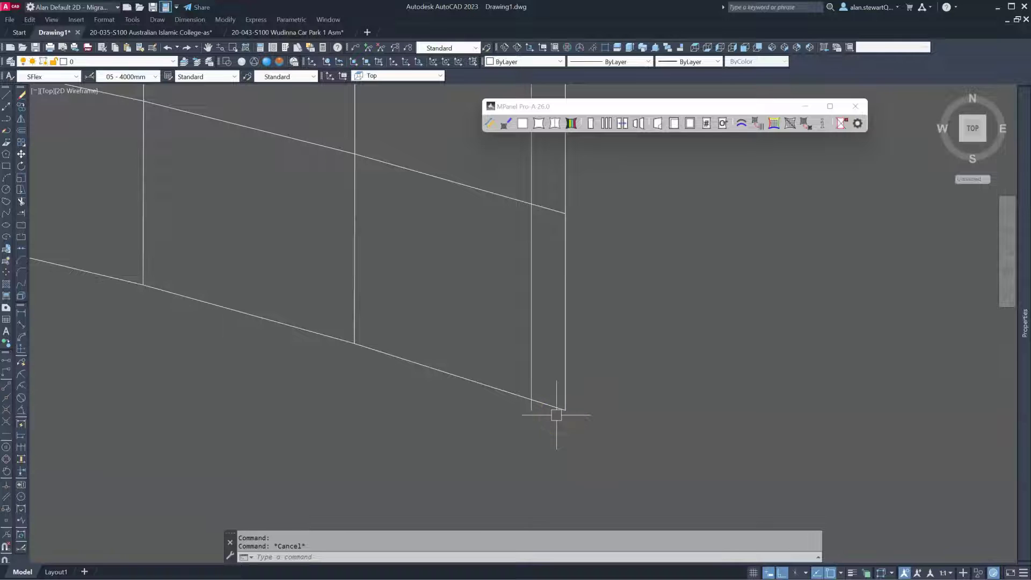
# Draw lines from the right-side corners to the sloping bottom and top edges.
pyautogui.write('l')
pyautogui.press('Return')
pyautogui.click(564, 412)
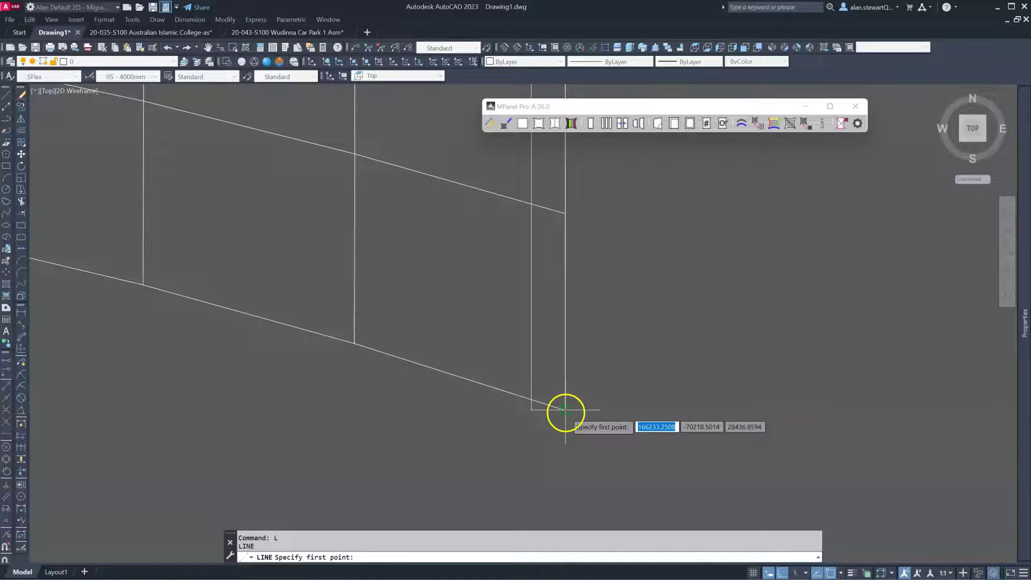
pyautogui.click(421, 366)
pyautogui.press('Return')
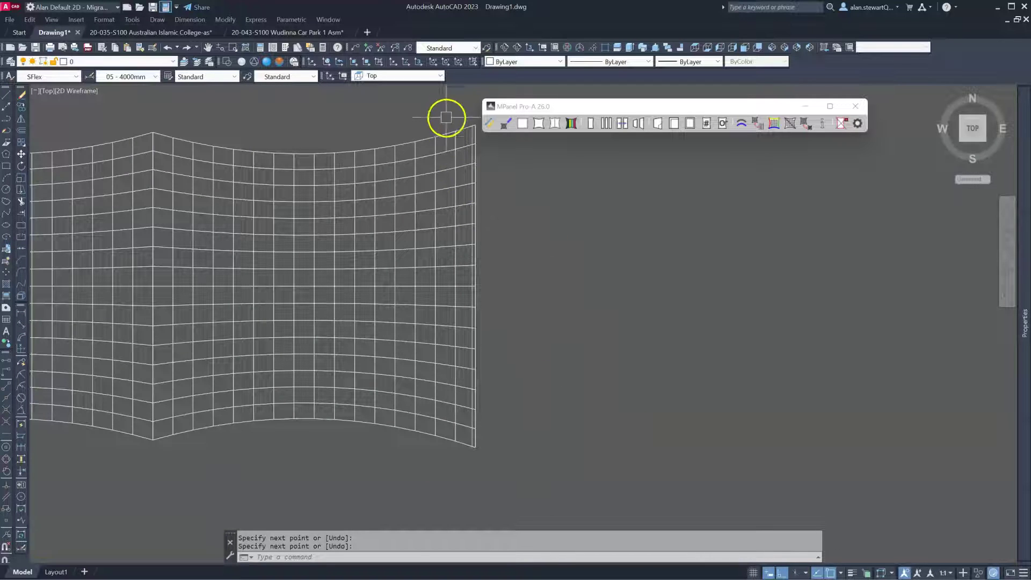
pyautogui.scroll(5, 447, 117)
pyautogui.write('l')
pyautogui.press('Return')
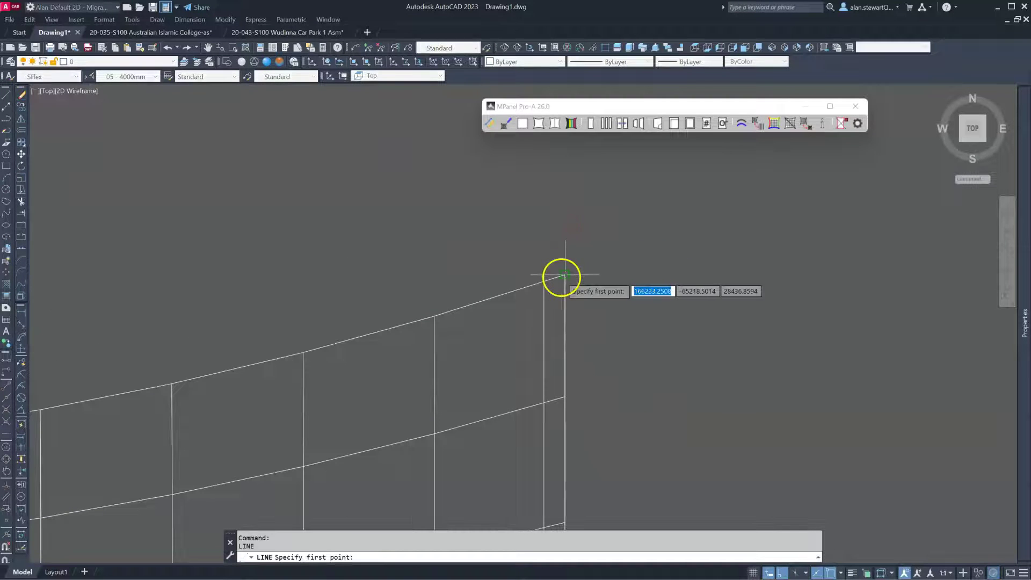
pyautogui.click(561, 277)
pyautogui.click(483, 303)
pyautogui.press('Return')
# Draw left-side lines: from the top-left corner downward, and from the lower-left corner to the sloping bottom edge.
pyautogui.scroll(-3, 639, 253)
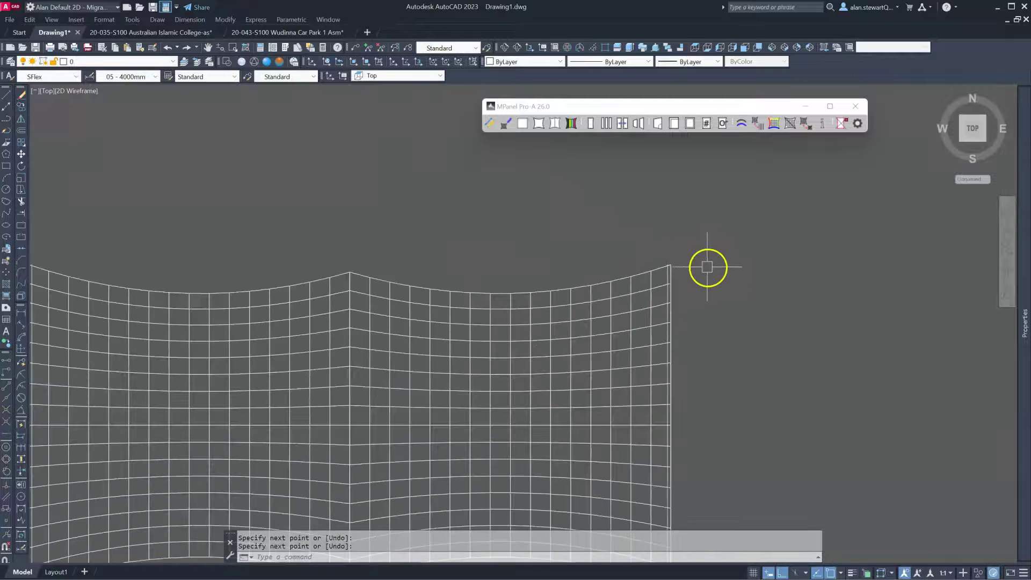
pyautogui.press('Return')
pyautogui.scroll(4, 284, 266)
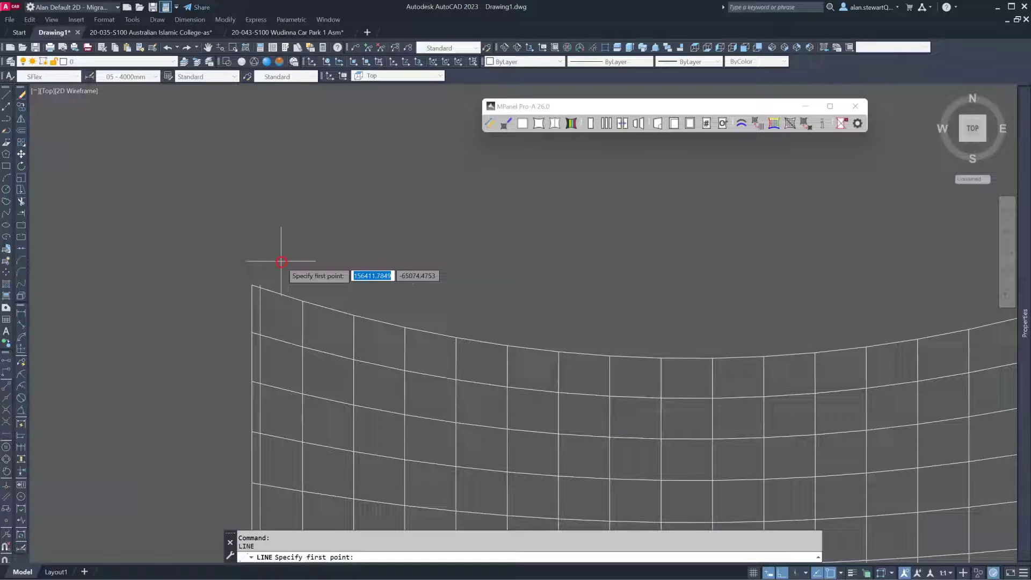
pyautogui.click(252, 285)
pyautogui.scroll(-3, 251, 285)
pyautogui.click(272, 512)
pyautogui.press('Return')
pyautogui.scroll(3, 272, 515)
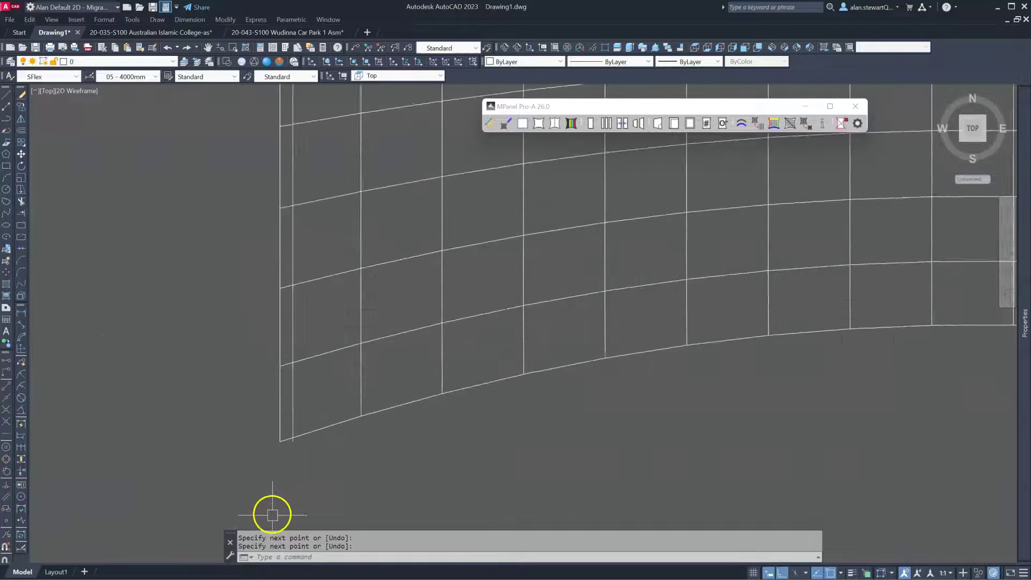
pyautogui.press('Return')
pyautogui.scroll(3, 272, 514)
pyautogui.click(280, 400)
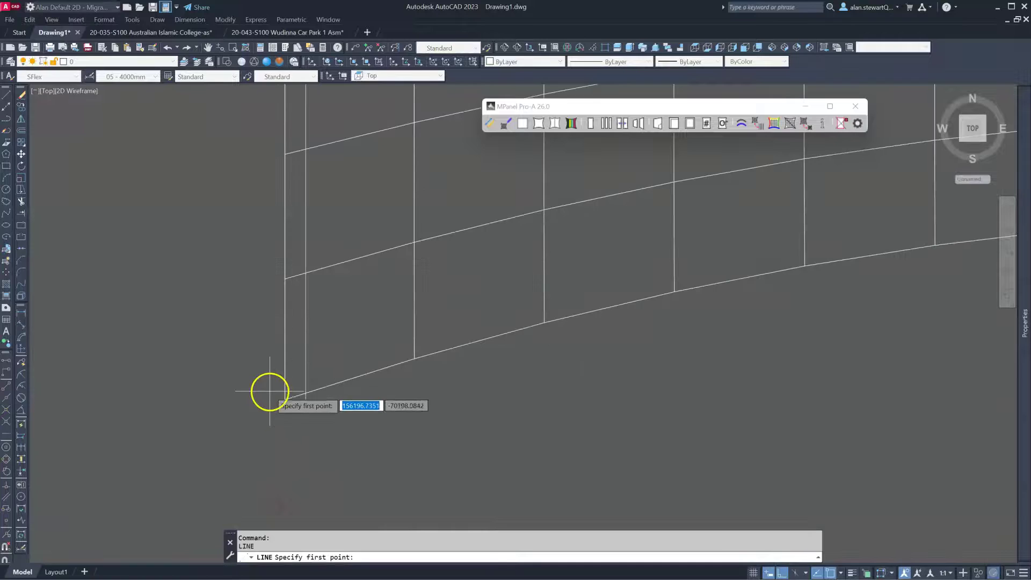
pyautogui.click(336, 376)
pyautogui.rightClick(409, 400)
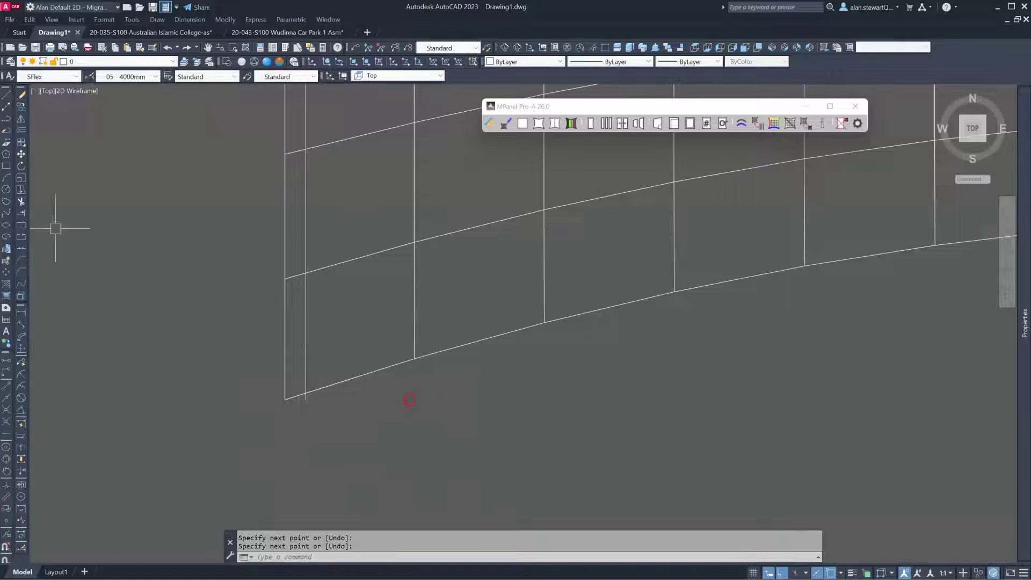
# Trim away the overhanging corner line segment.
pyautogui.click(21, 201)
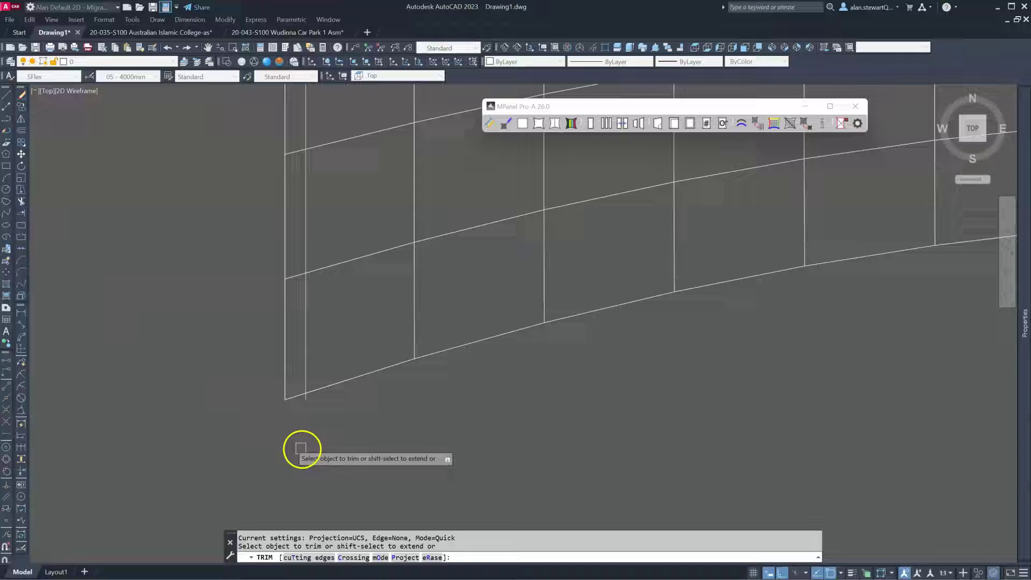
pyautogui.scroll(5, 309, 402)
pyautogui.scroll(2, 301, 376)
pyautogui.click(293, 359)
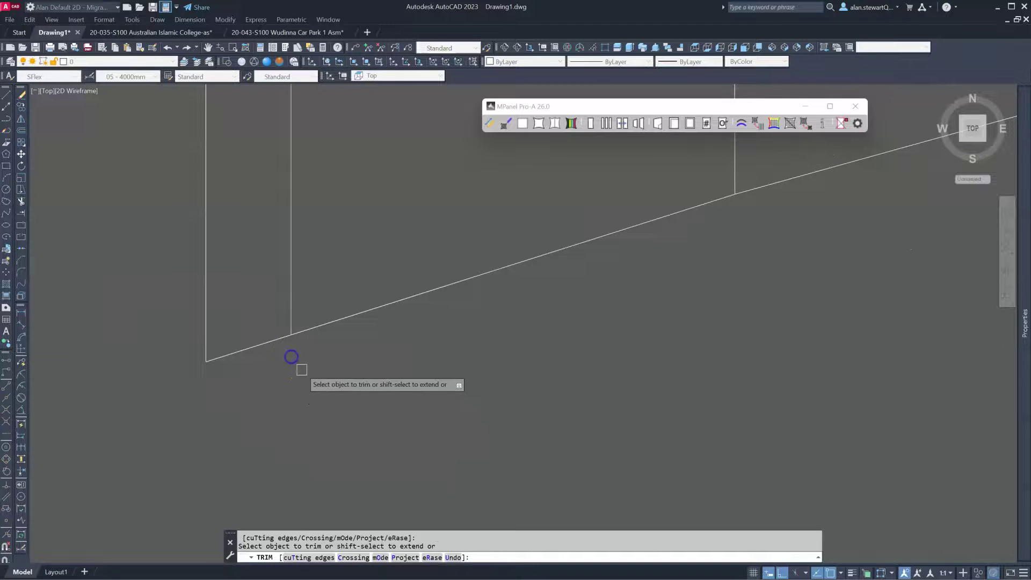
pyautogui.scroll(-6, 310, 439)
pyautogui.scroll(8, 298, 129)
pyautogui.scroll(-2, 483, 183)
pyautogui.scroll(4, 708, 217)
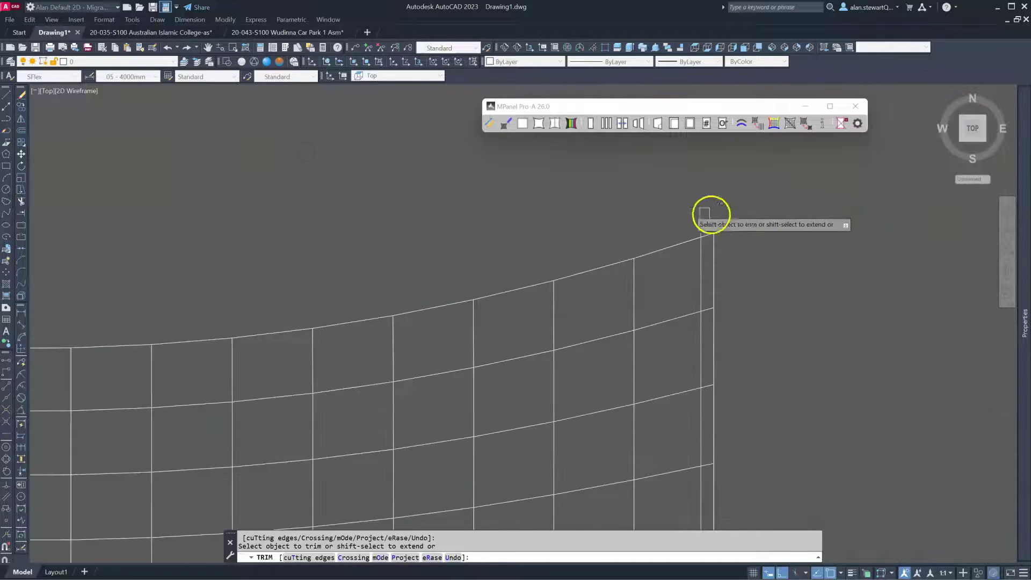
pyautogui.scroll(-4, 469, 269)
pyautogui.scroll(4, 460, 346)
pyautogui.press('Escape')
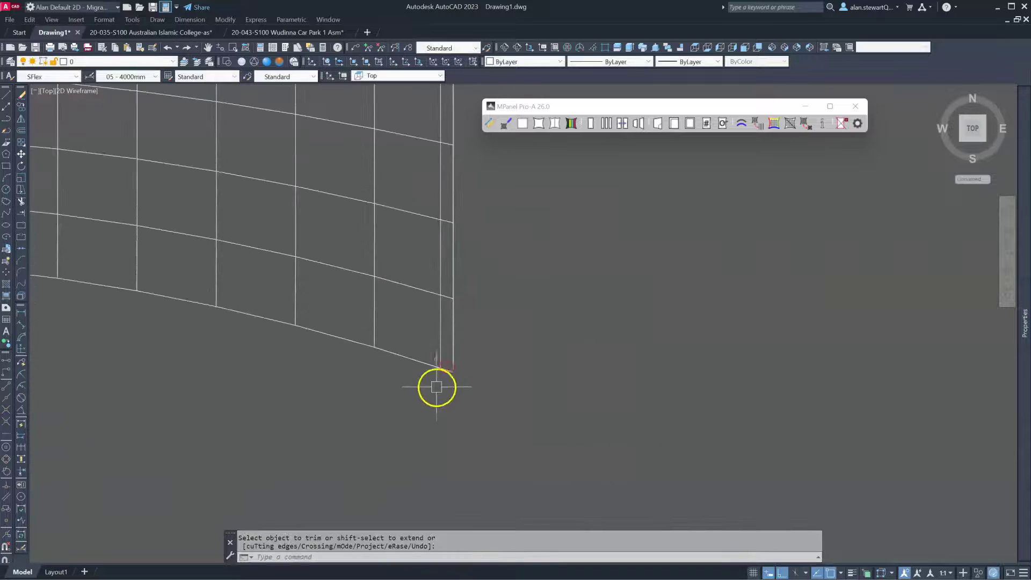
# Copy the whole edge-stripped panel mesh with CO to a spot on the right.
pyautogui.scroll(-10, 450, 365)
pyautogui.click(472, 386)
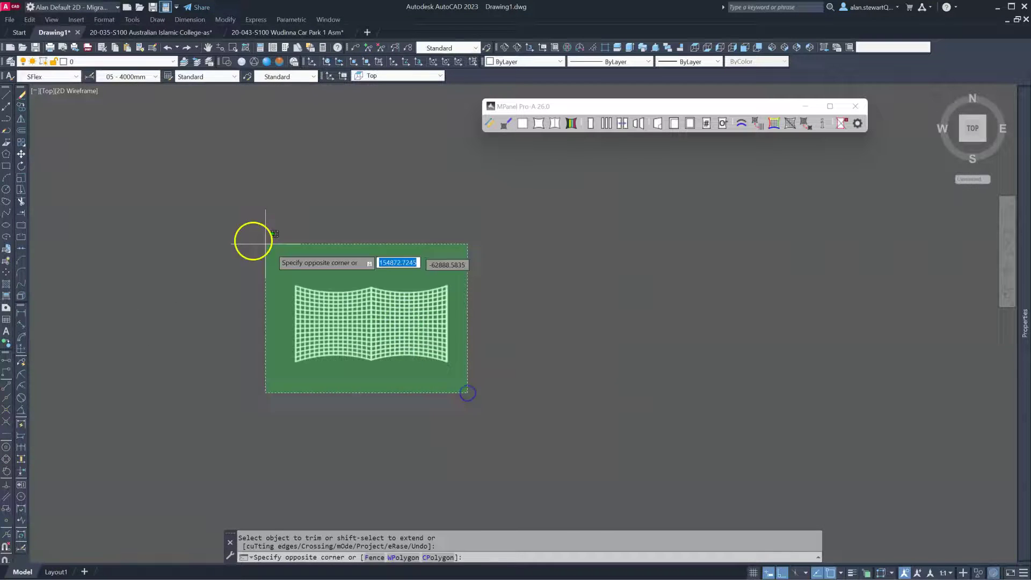
pyautogui.click(249, 240)
pyautogui.write('co')
pyautogui.press('Return')
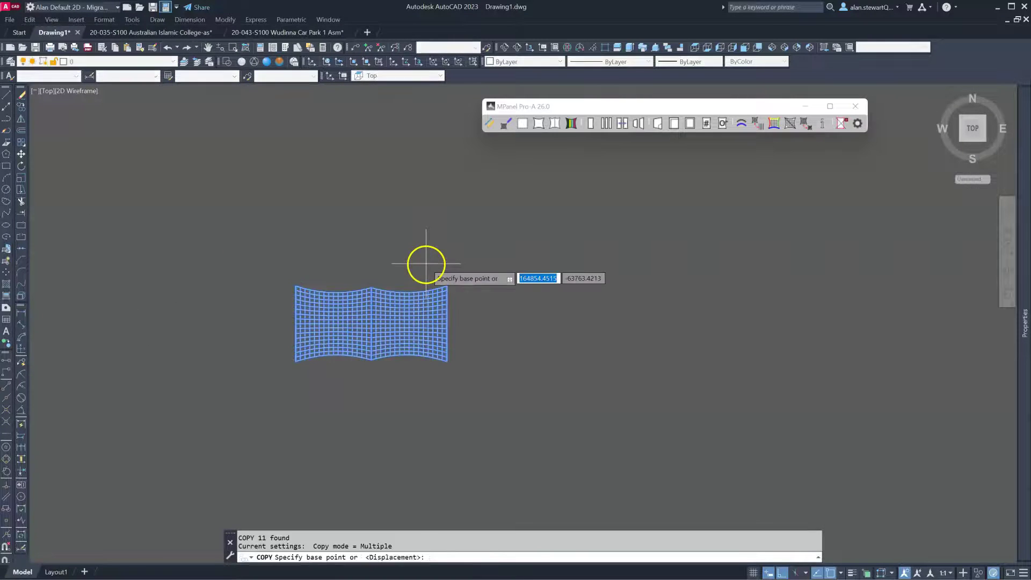
pyautogui.click(426, 260)
pyautogui.click(704, 361)
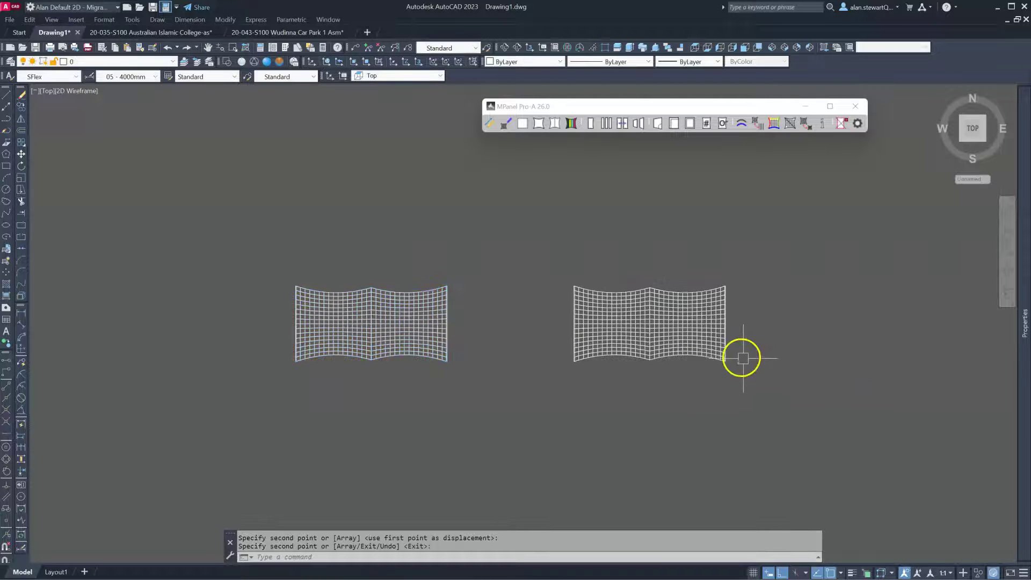
pyautogui.scroll(7, 741, 357)
pyautogui.press('Return')
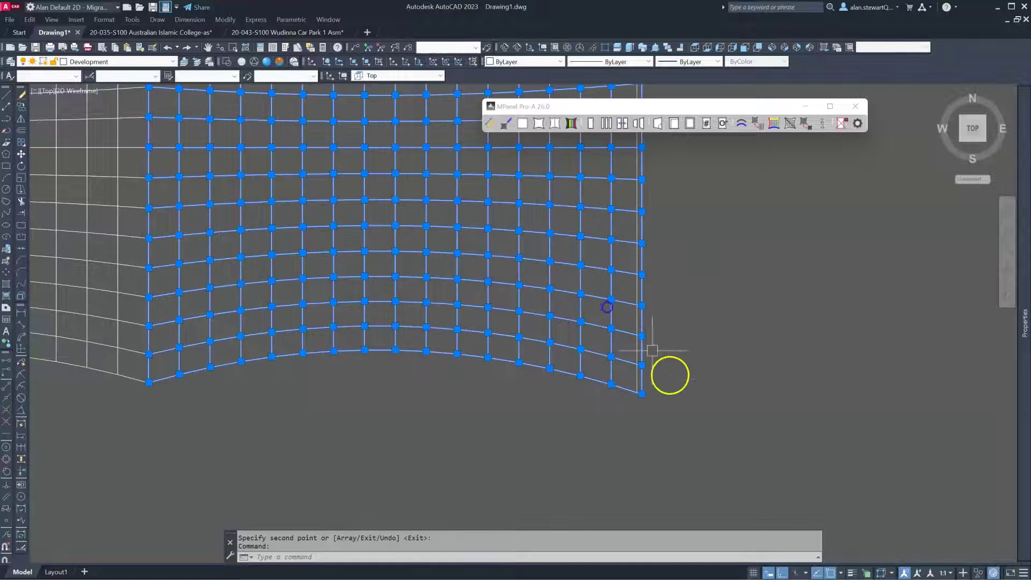
# Stretch the copy's bottom-right corner grip onto the neighbouring intersection, then cancel the top-right grip stretch.
pyautogui.scroll(8, 640, 385)
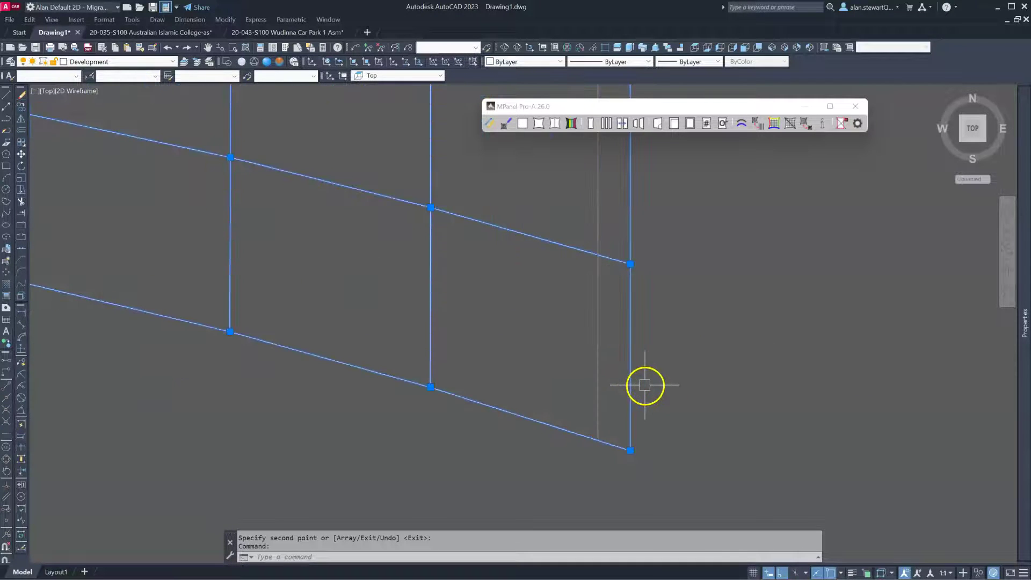
pyautogui.click(630, 450)
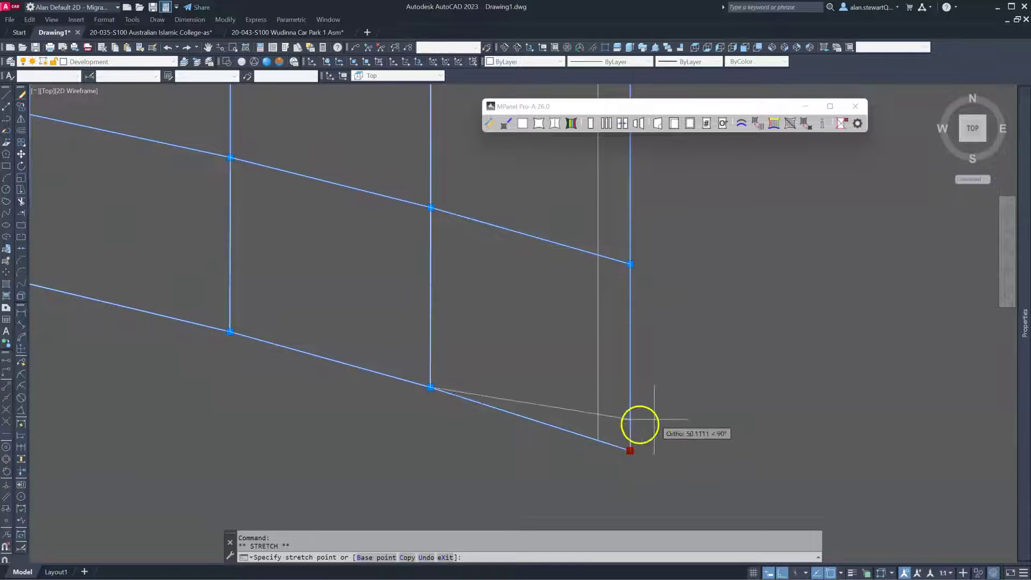
pyautogui.click(597, 439)
pyautogui.scroll(-6, 590, 420)
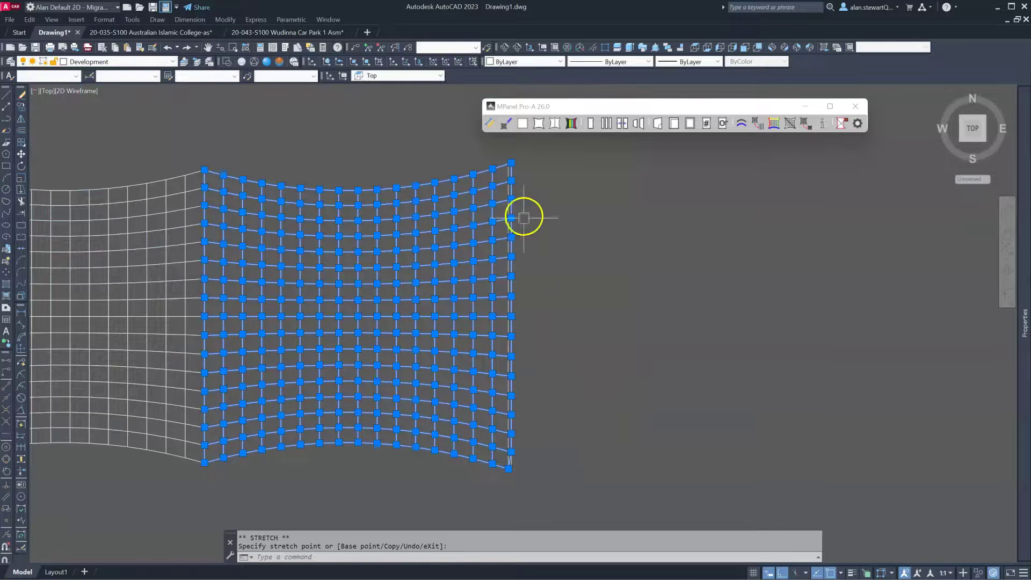
pyautogui.scroll(5, 513, 151)
pyautogui.click(502, 226)
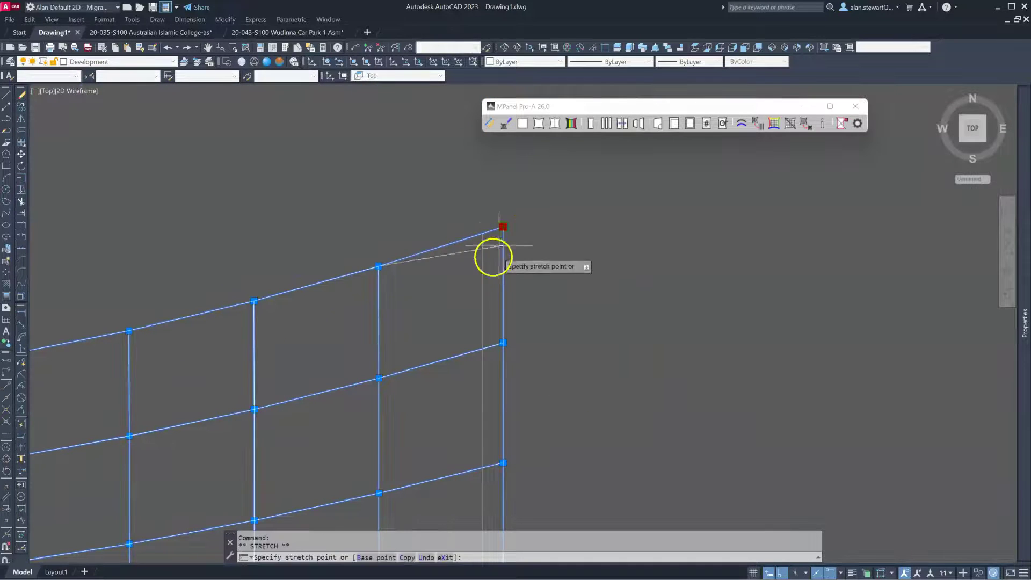
pyautogui.scroll(-5, 299, 237)
pyautogui.scroll(5, 285, 240)
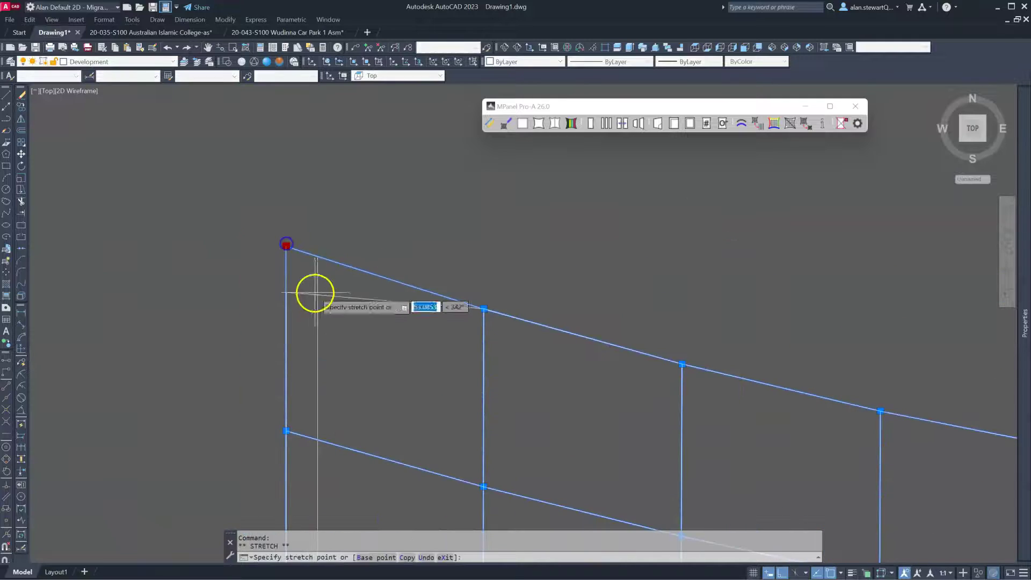
pyautogui.scroll(-5, 369, 453)
pyautogui.scroll(6, 338, 449)
pyautogui.scroll(-5, 300, 424)
pyautogui.press('Escape')
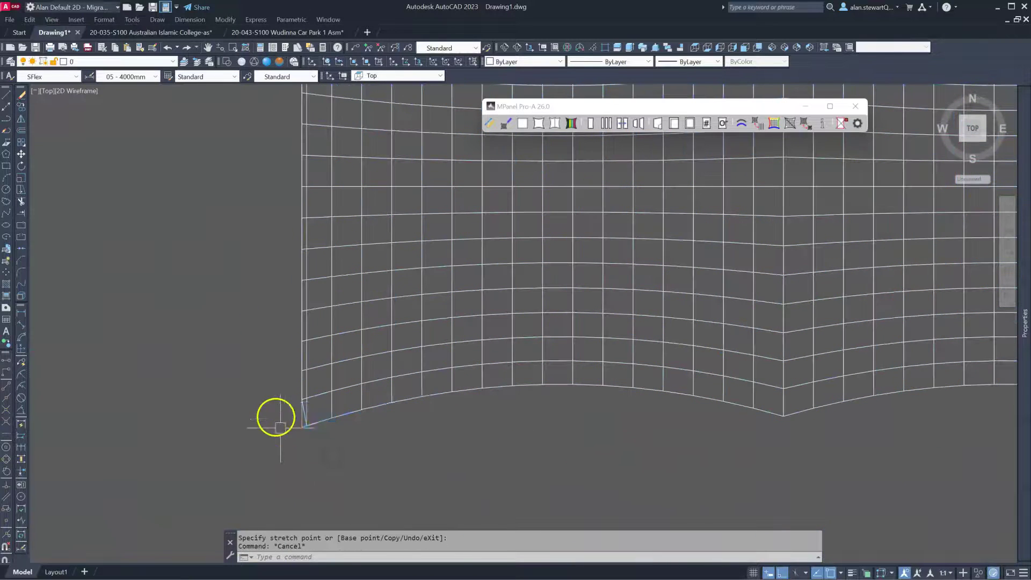
# Delete the short line at the mesh's bottom-left corner.
pyautogui.click(266, 402)
pyautogui.click(429, 453)
pyautogui.press('Delete')
pyautogui.scroll(-6, 203, 467)
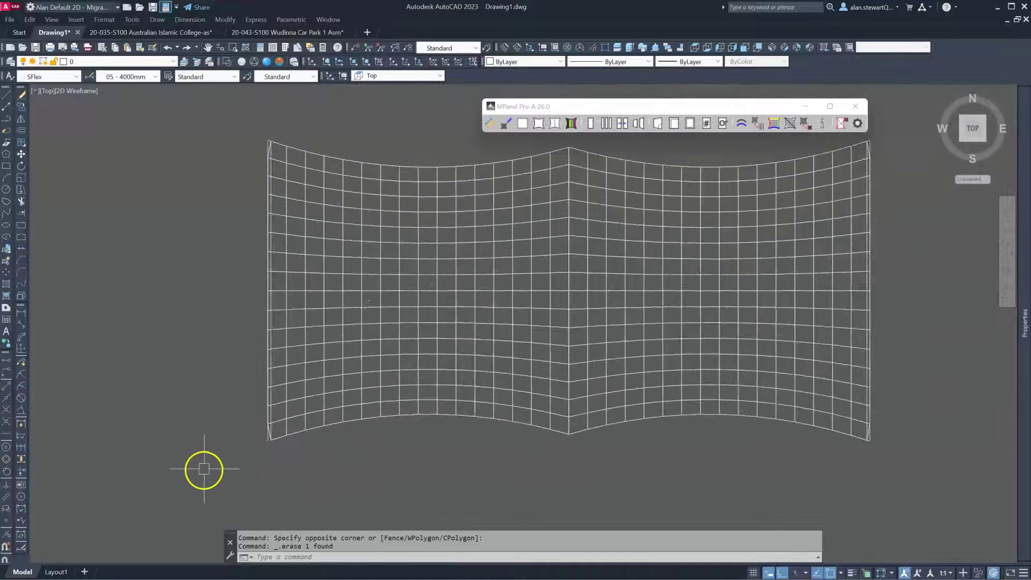
pyautogui.click(294, 285)
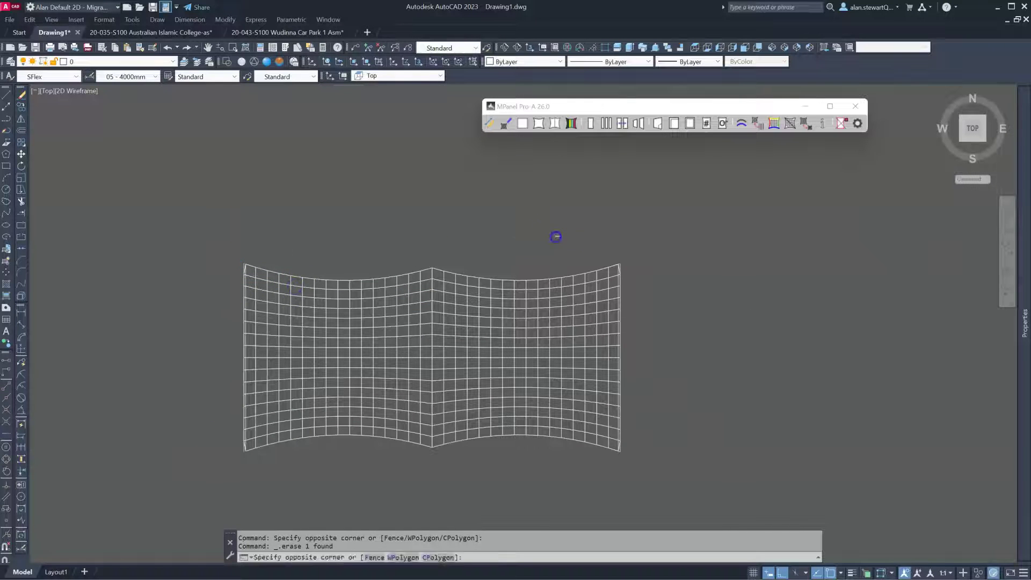
pyautogui.scroll(3, 644, 469)
pyautogui.click(587, 465)
pyautogui.click(622, 424)
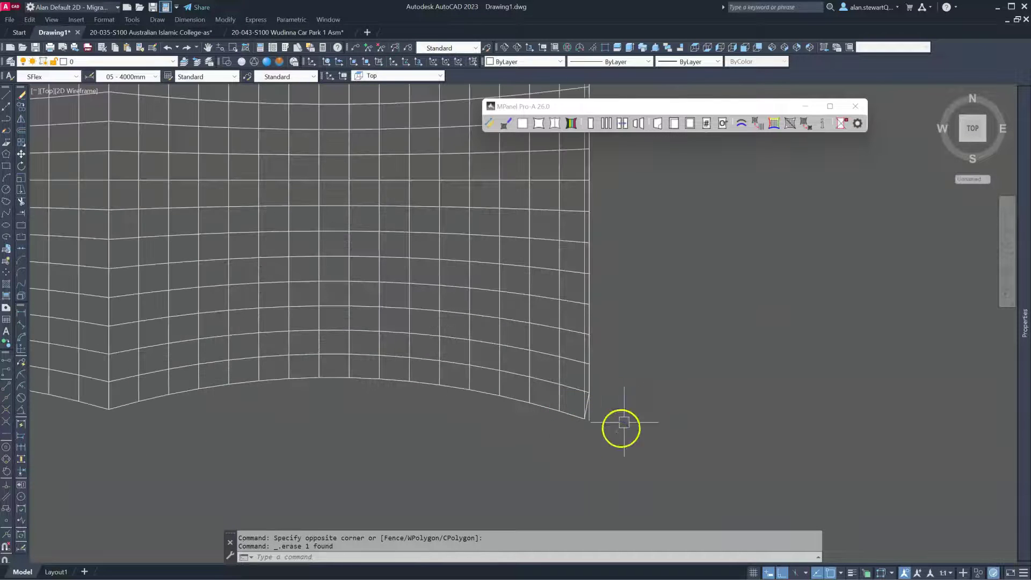
pyautogui.scroll(5, 603, 421)
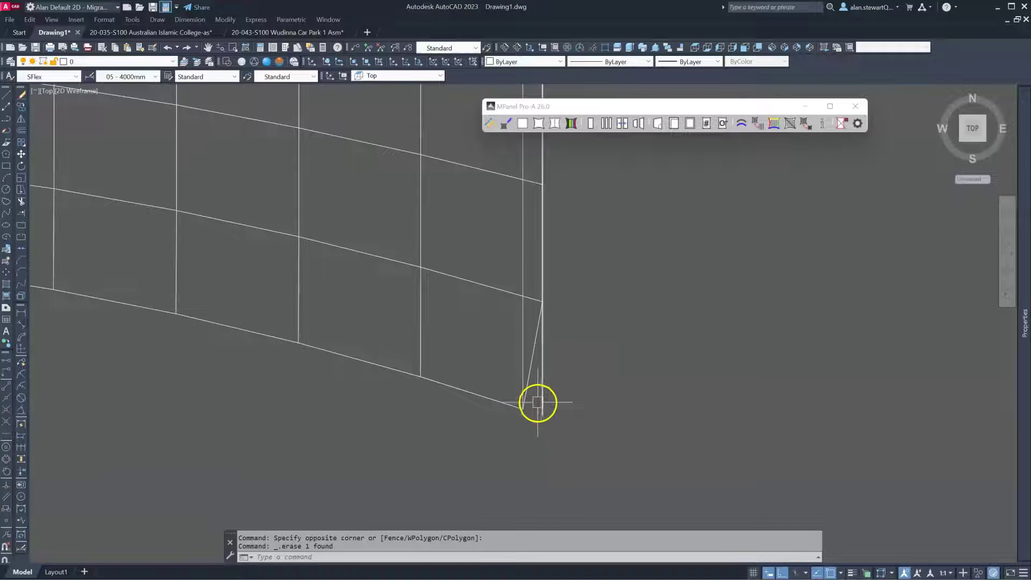
pyautogui.press('Escape')
# Select the mesh's right edge polyline and bring up MPanel Convert Polylines with Interpolate poly, 17 points.
pyautogui.click(523, 327)
pyautogui.scroll(-4, 577, 424)
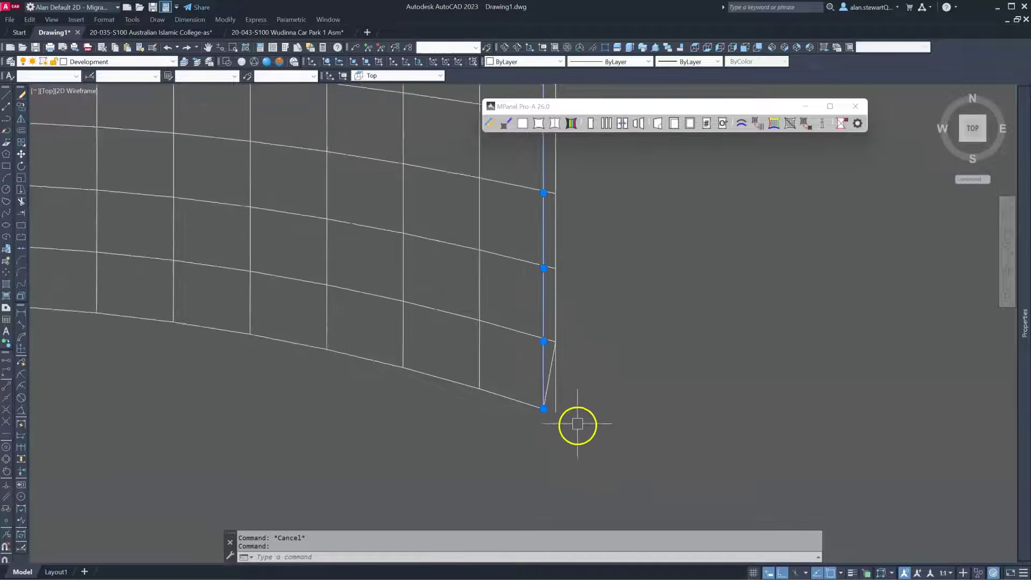
pyautogui.scroll(5, 556, 414)
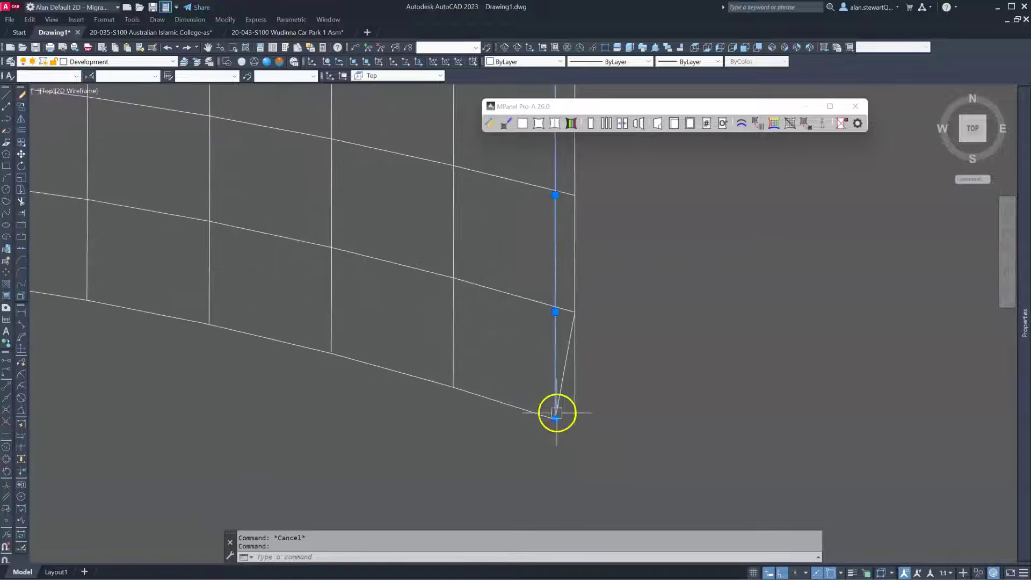
pyautogui.scroll(-5, 553, 449)
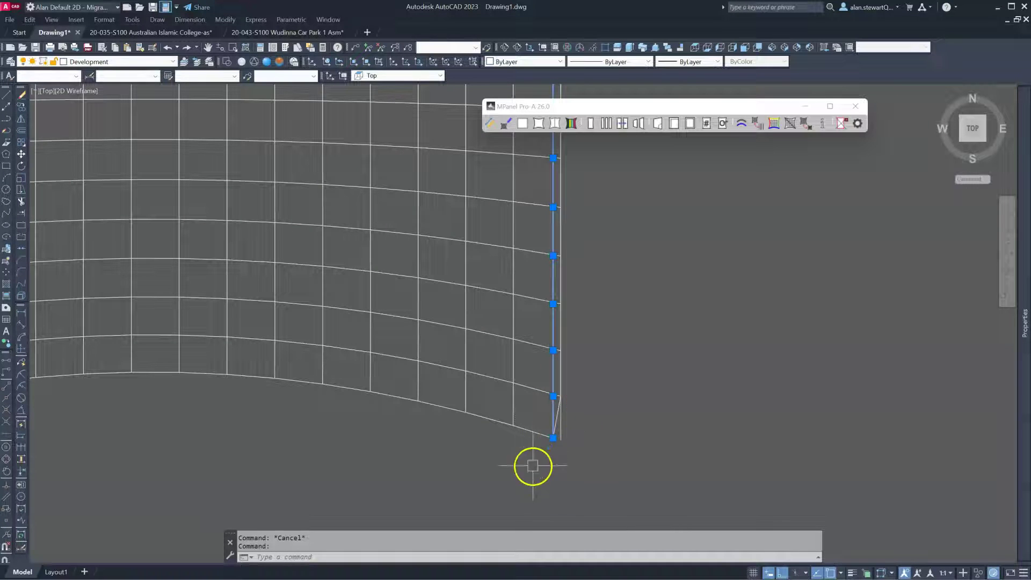
pyautogui.scroll(-6, 616, 444)
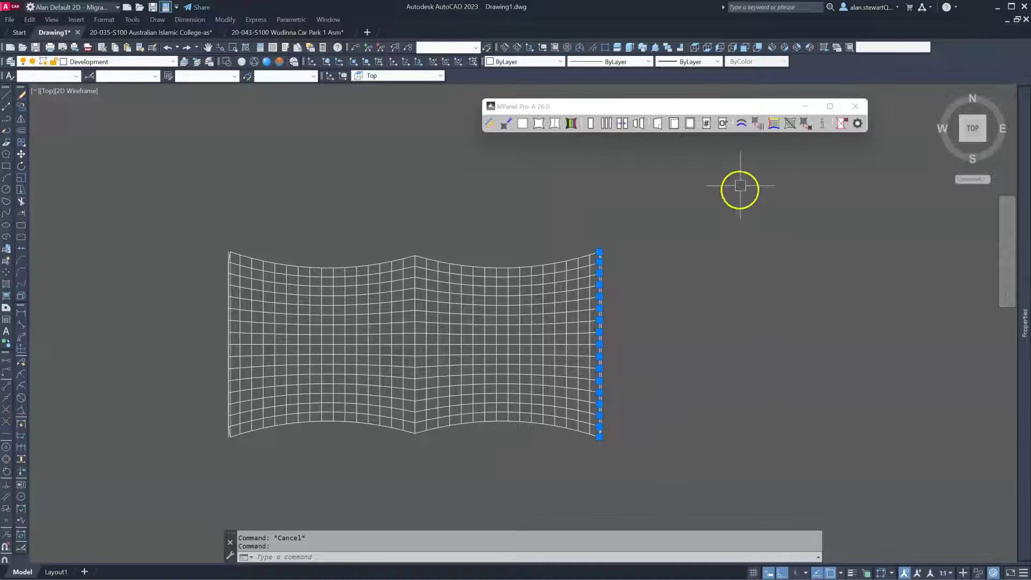
pyautogui.click(739, 126)
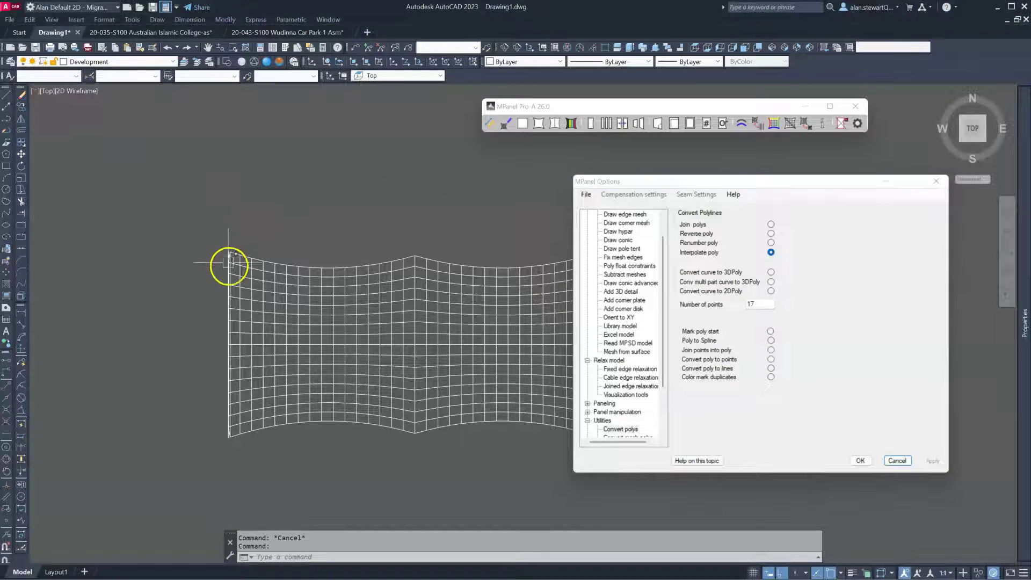
pyautogui.scroll(10, 231, 263)
pyautogui.scroll(-7, 110, 254)
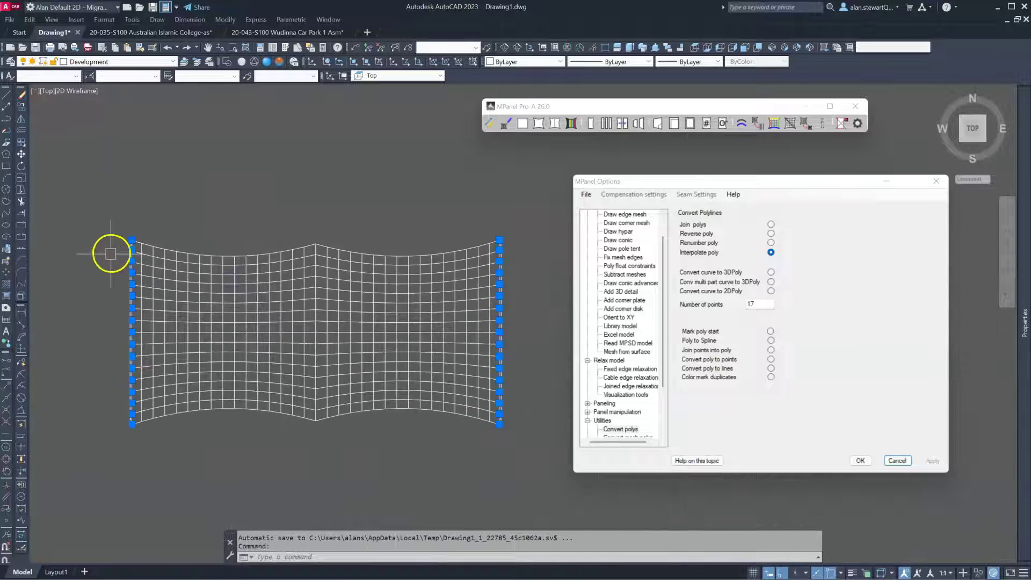
pyautogui.click(747, 109)
pyautogui.click(743, 125)
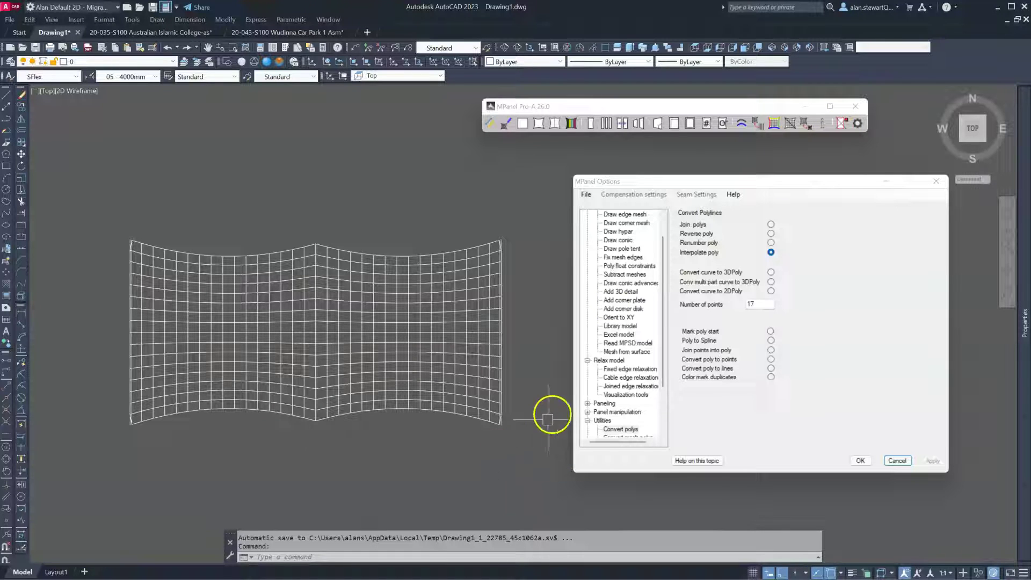
# Review the Fix mesh edges settings in MPanel Options and select the whole mesh.
pyautogui.scroll(1, 635, 271)
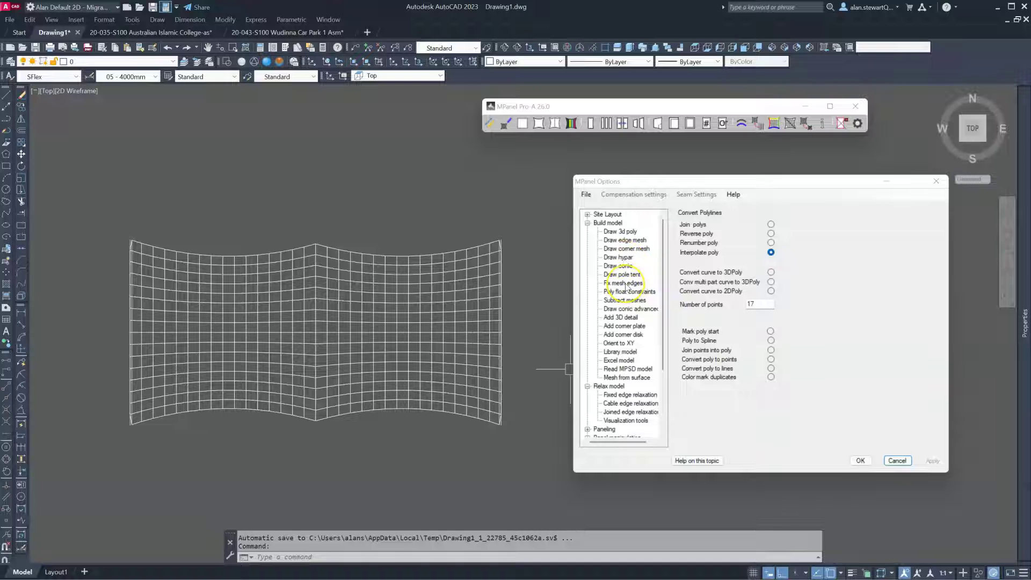
pyautogui.click(625, 283)
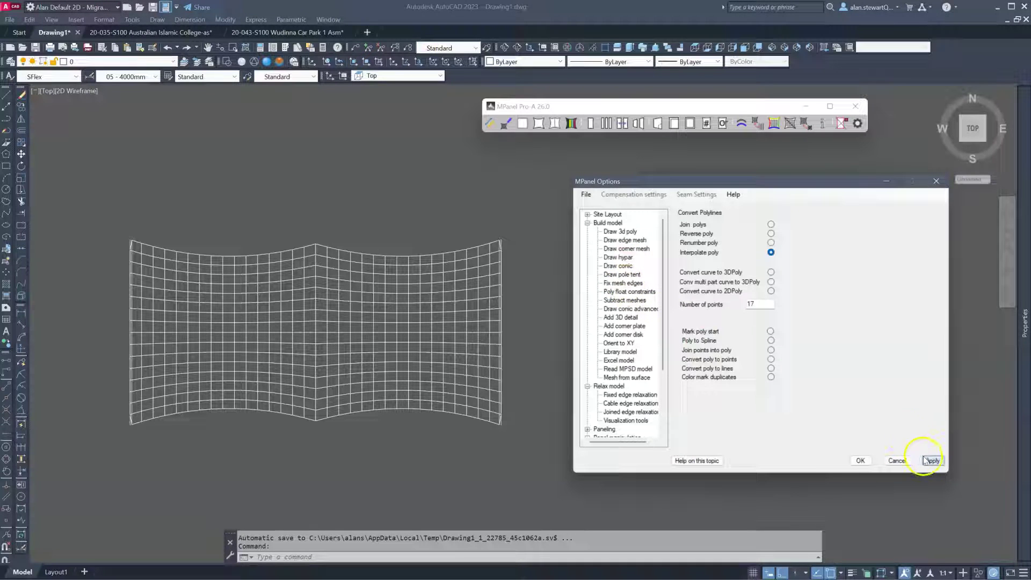
pyautogui.scroll(6, 500, 434)
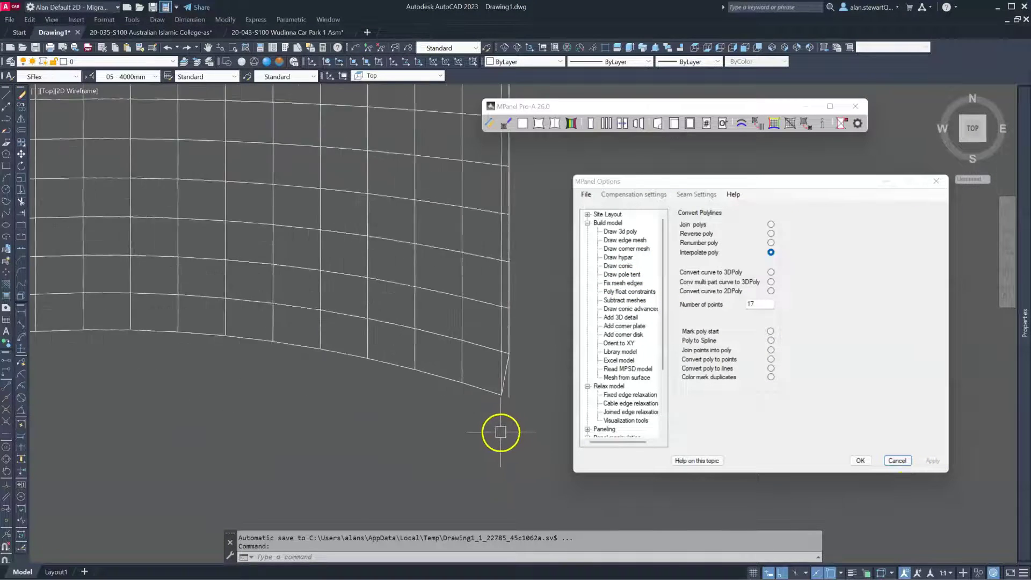
pyautogui.click(504, 386)
pyautogui.click(496, 380)
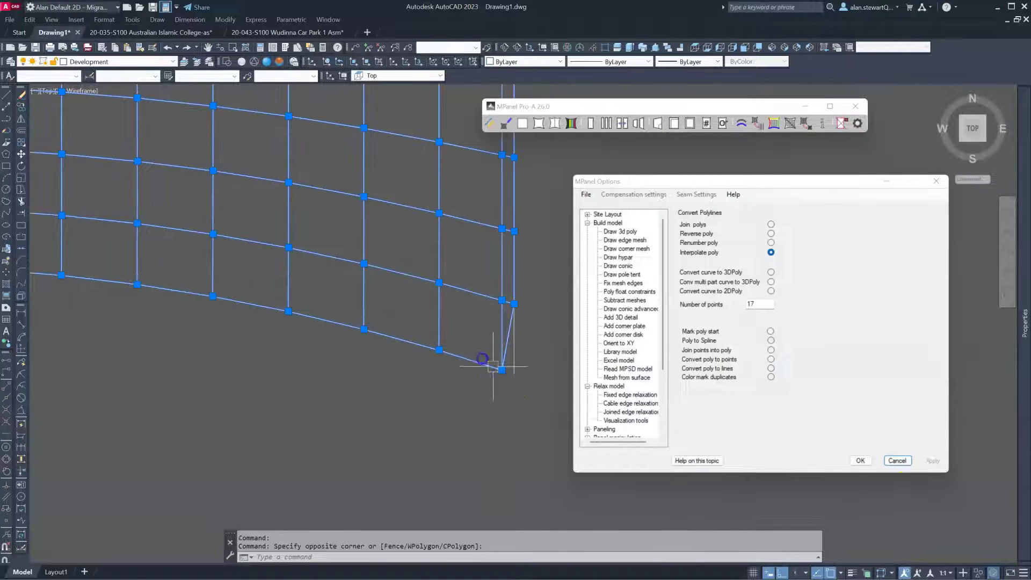
pyautogui.scroll(-4, 536, 422)
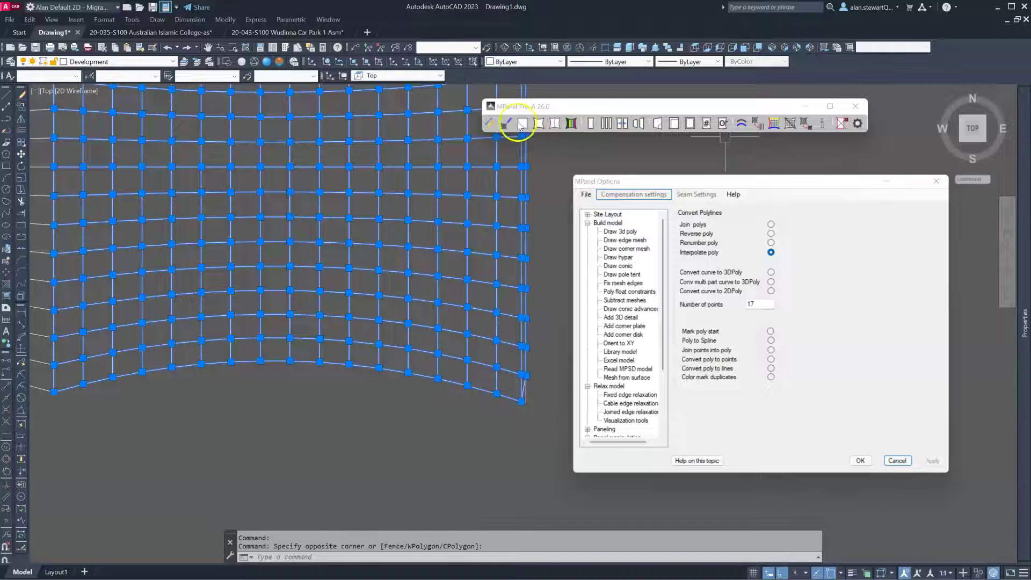
# Window-select the entire wavy vault mesh and run the MPanel panel tool on it.
pyautogui.click(499, 127)
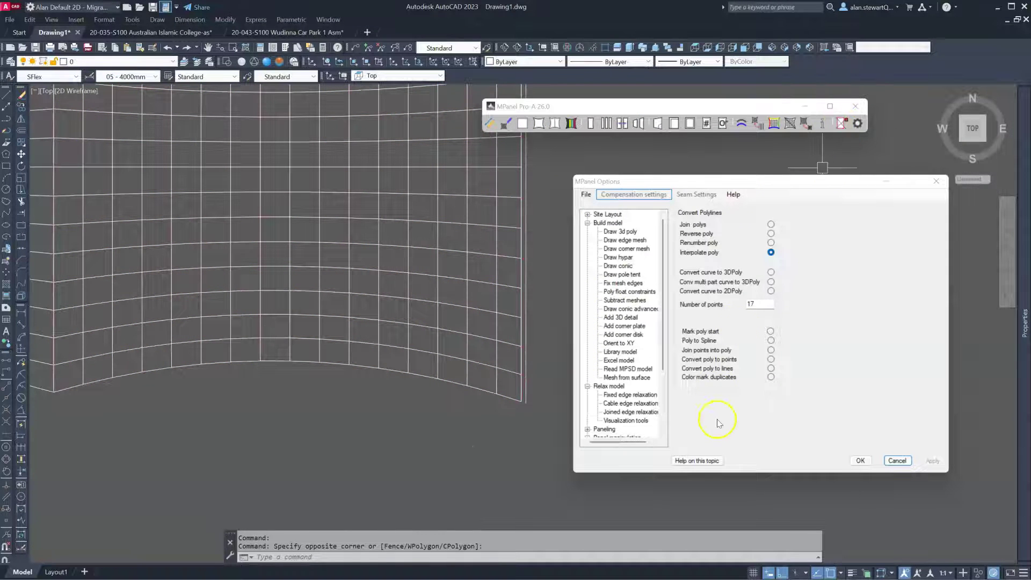
pyautogui.scroll(-2, 386, 472)
pyautogui.scroll(9, 194, 392)
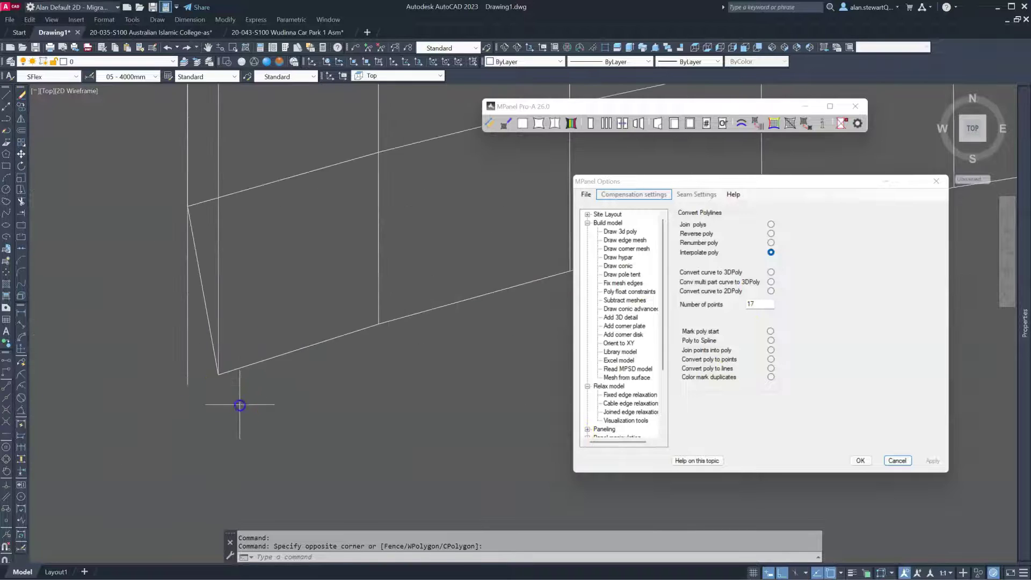
pyautogui.moveTo(240, 405); pyautogui.dragTo(208, 414)
pyautogui.scroll(-3, 207, 414)
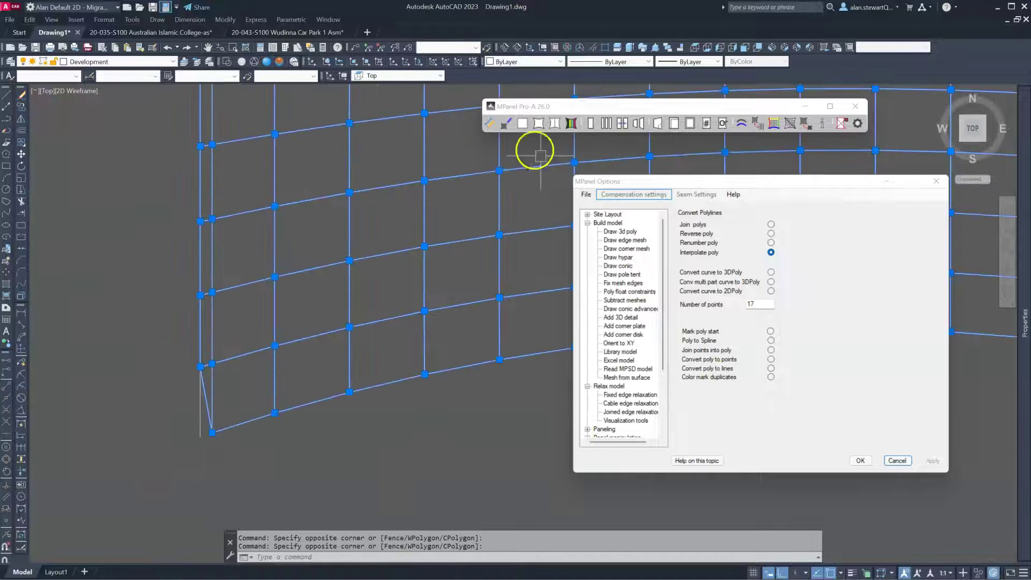
pyautogui.click(841, 123)
pyautogui.scroll(-3, 241, 386)
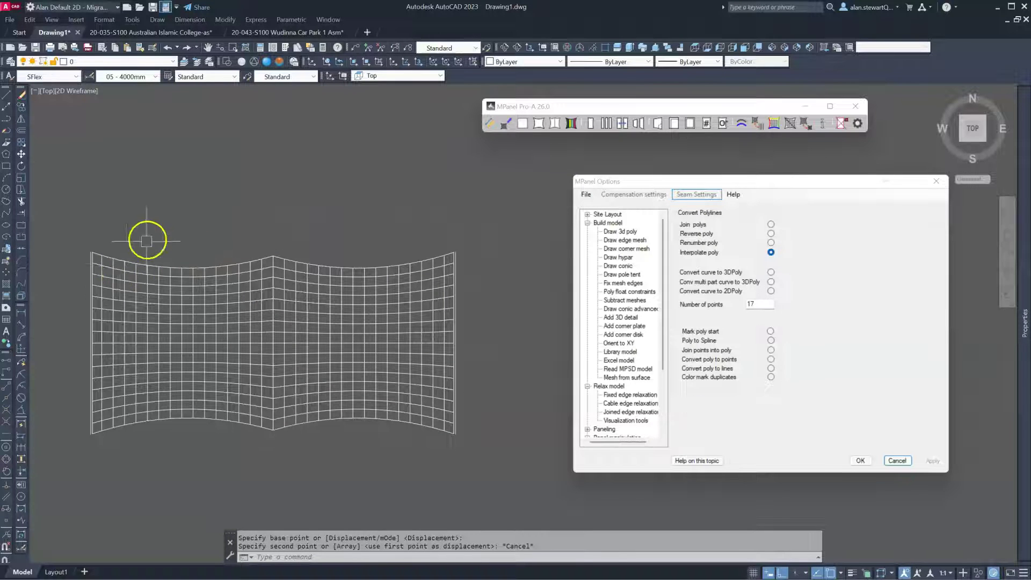
# Copy both halves of the wavy mesh to a spot above the original.
pyautogui.scroll(7, 74, 260)
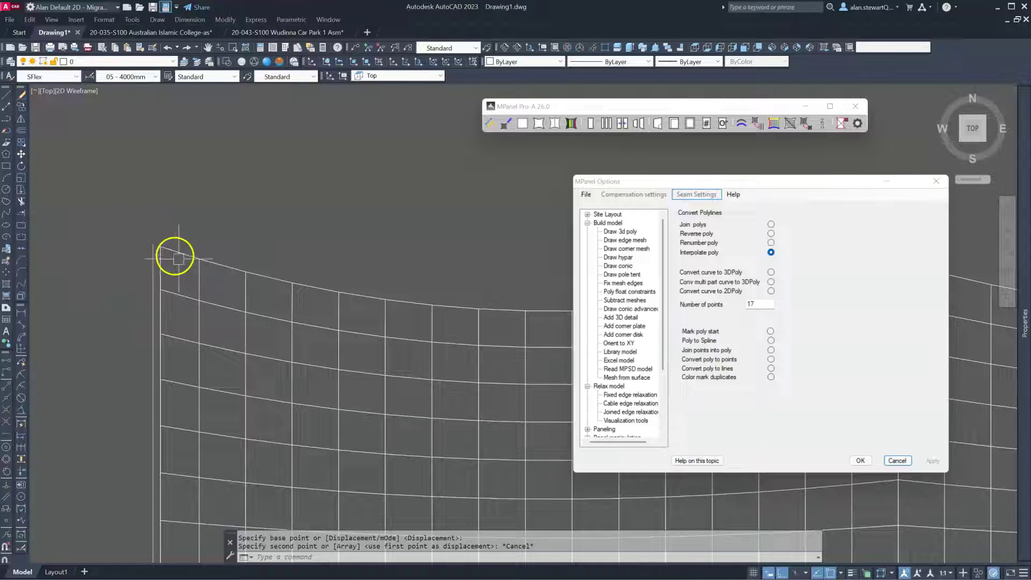
pyautogui.scroll(-6, 183, 250)
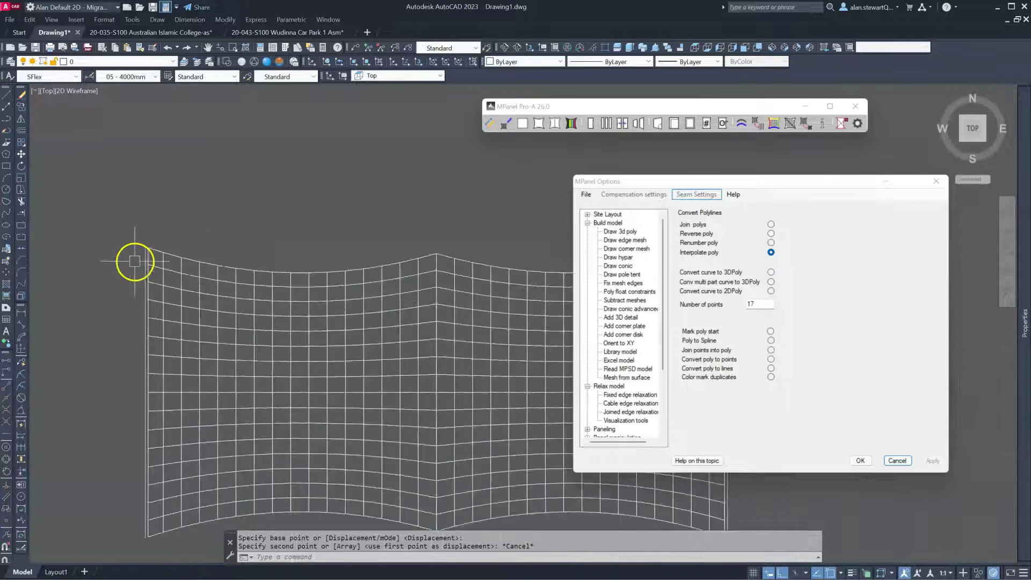
pyautogui.click(203, 267)
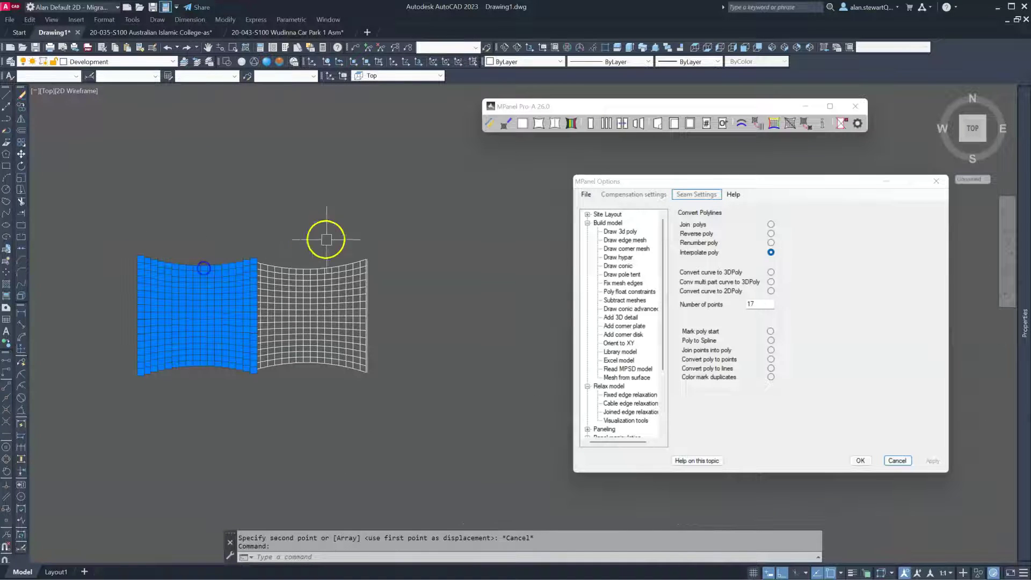
pyautogui.click(322, 269)
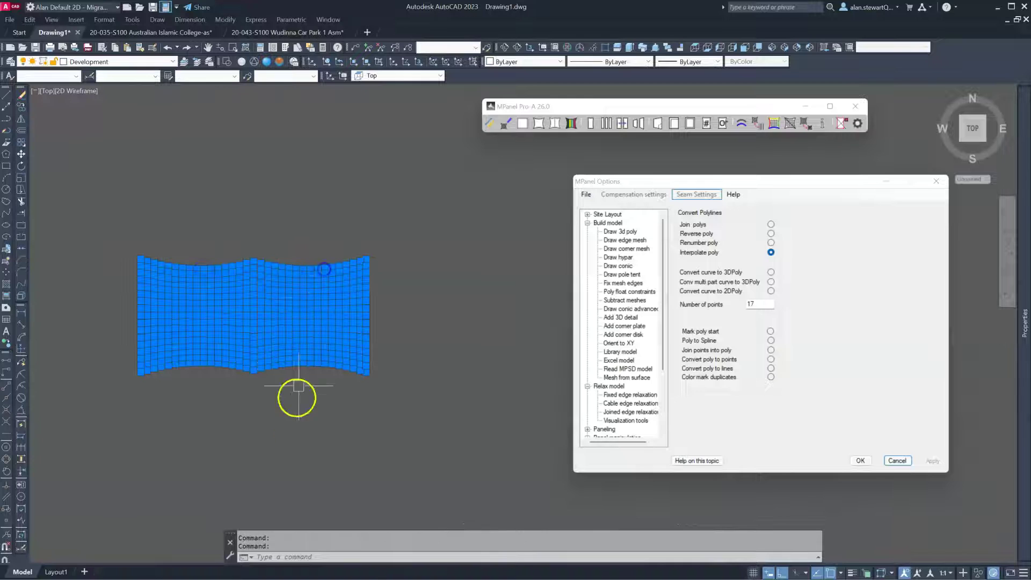
pyautogui.click(22, 107)
pyautogui.scroll(-6, 368, 410)
pyautogui.click(409, 413)
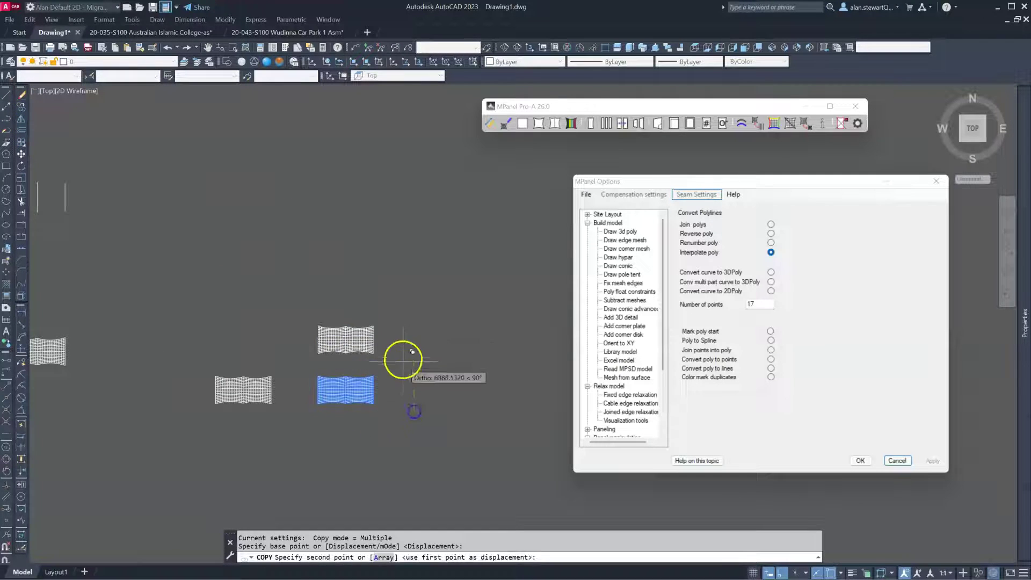
pyautogui.click(408, 333)
pyautogui.press('Return')
pyautogui.click(421, 350)
# Convert the copied mesh's panels into outline polylines with MPanel.
pyautogui.click(271, 260)
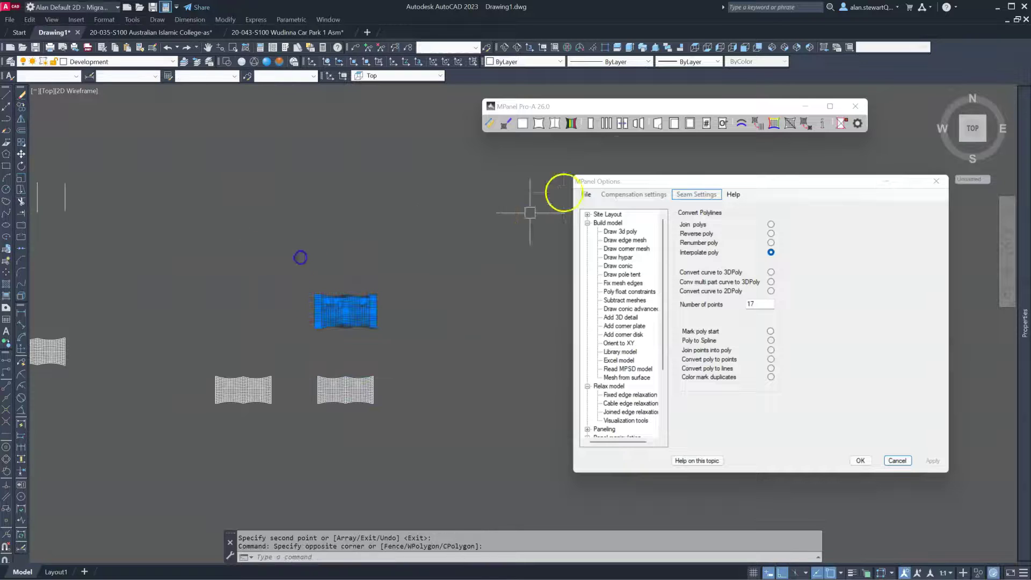
pyautogui.click(754, 113)
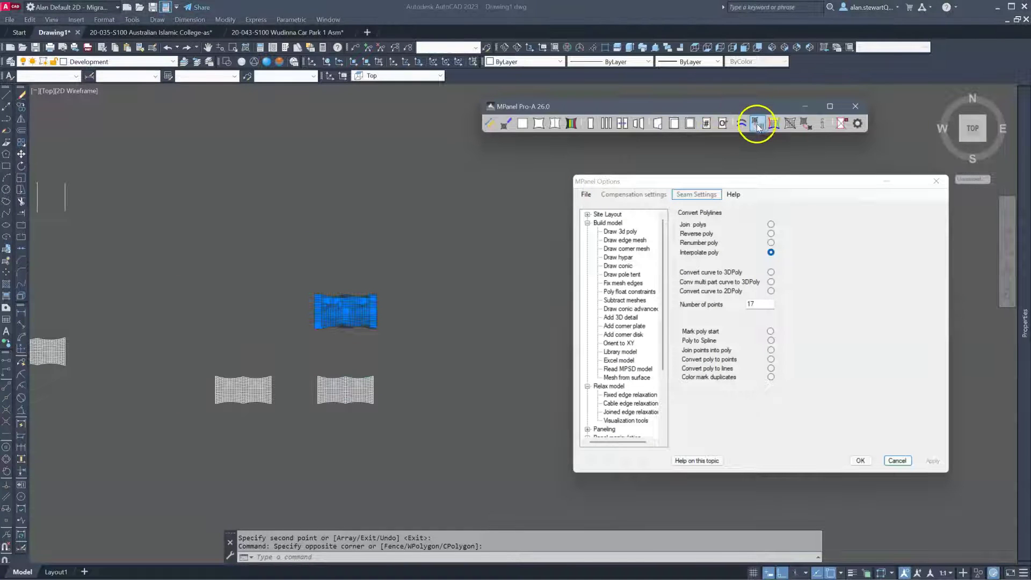
pyautogui.click(757, 124)
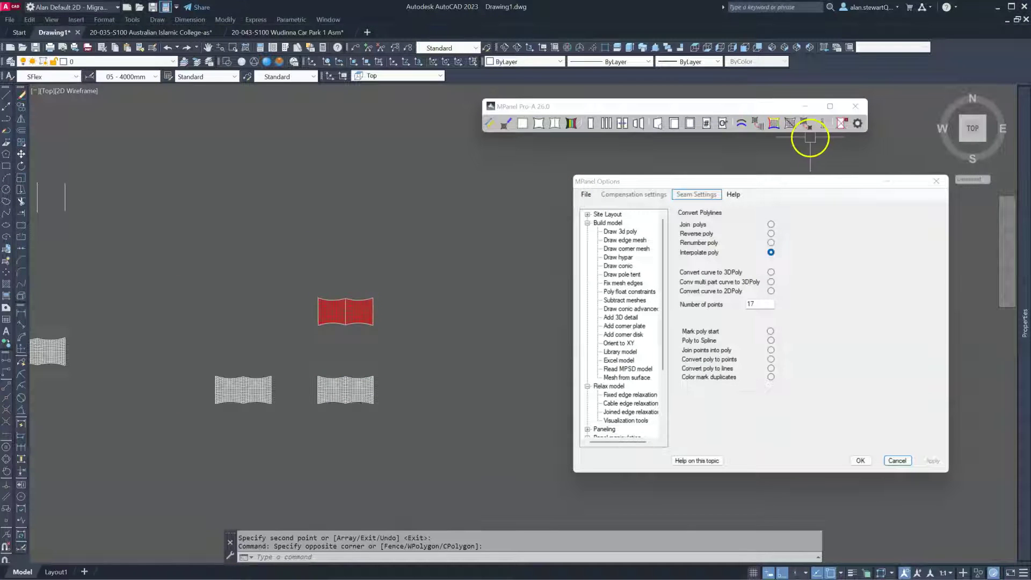
pyautogui.click(841, 122)
# Delete the copy's three vertical seam lines, then select its upper edge curve.
pyautogui.scroll(4, 365, 316)
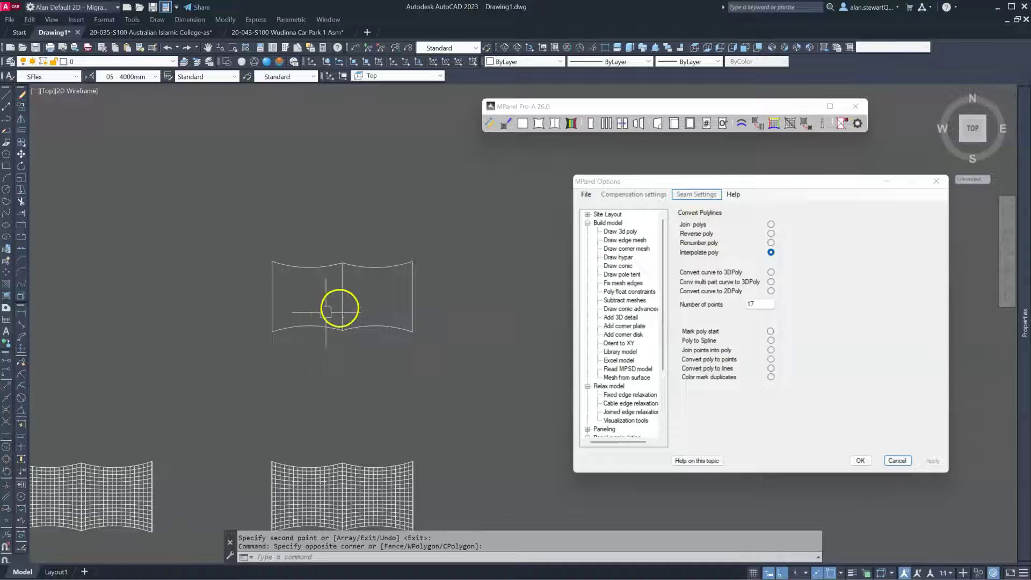
pyautogui.click(467, 295)
pyautogui.click(507, 296)
pyautogui.click(239, 305)
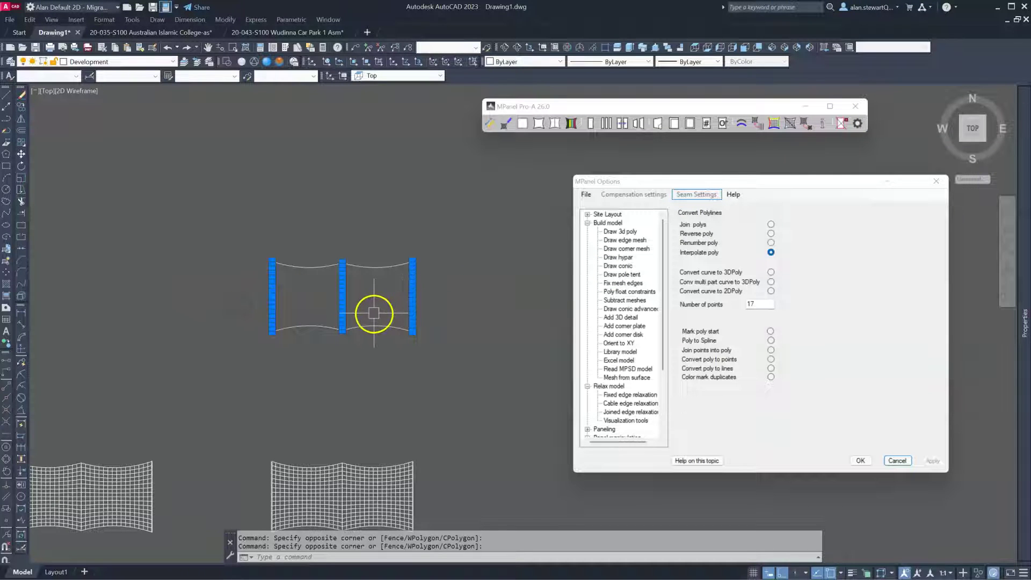
pyautogui.press('Delete')
pyautogui.scroll(3, 344, 279)
pyautogui.scroll(-1, 181, 314)
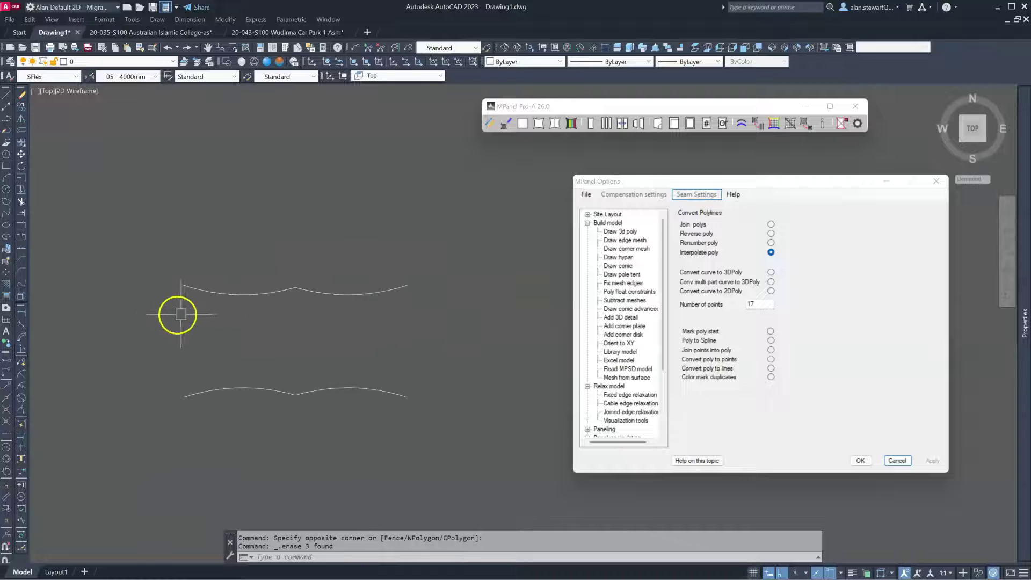
pyautogui.click(372, 311)
pyautogui.click(232, 236)
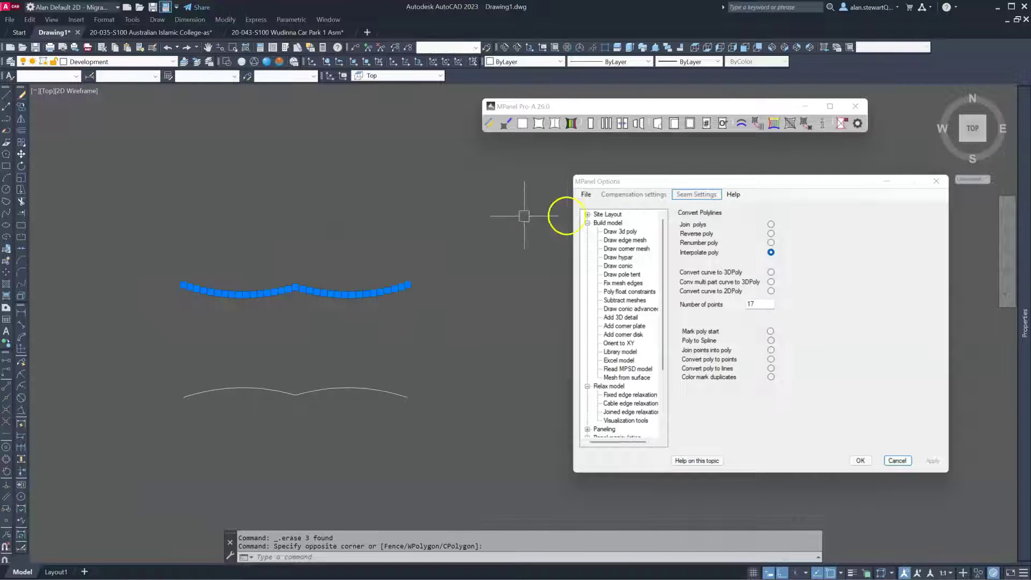
# Join the upper arch curve into one polyline with MPanel Join polys, moving the options dialog aside.
pyautogui.click(739, 104)
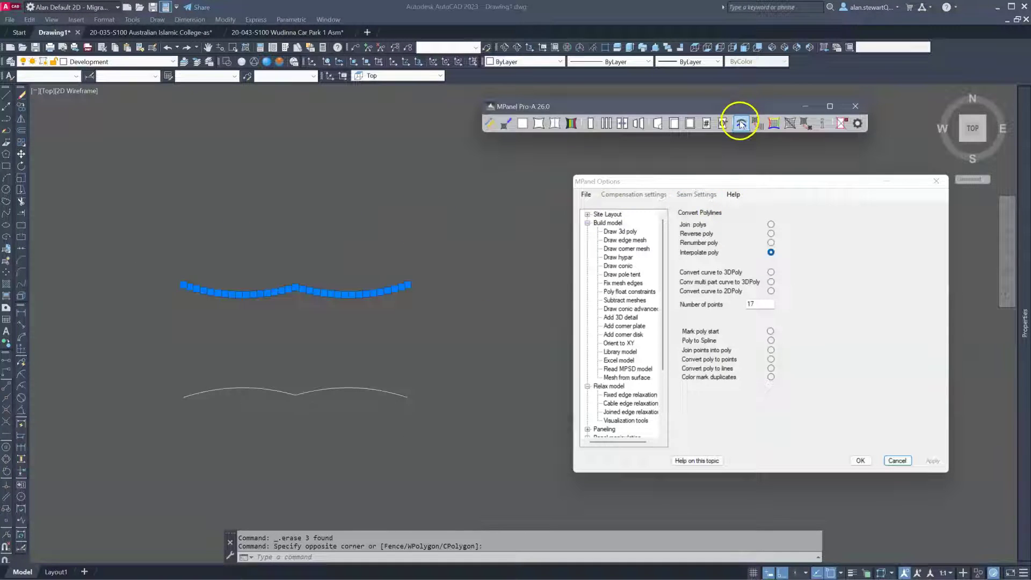
pyautogui.click(741, 124)
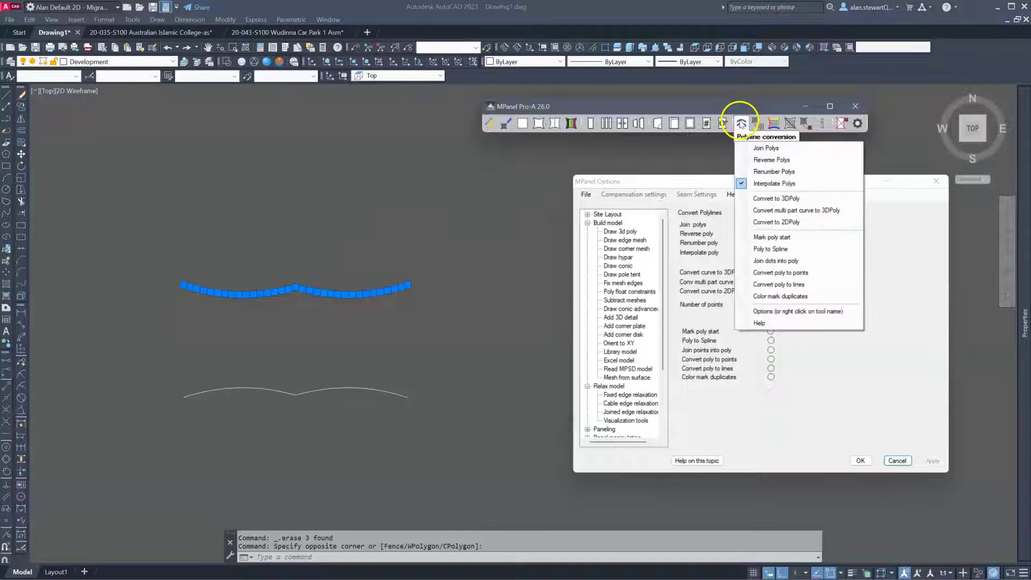
pyautogui.click(765, 149)
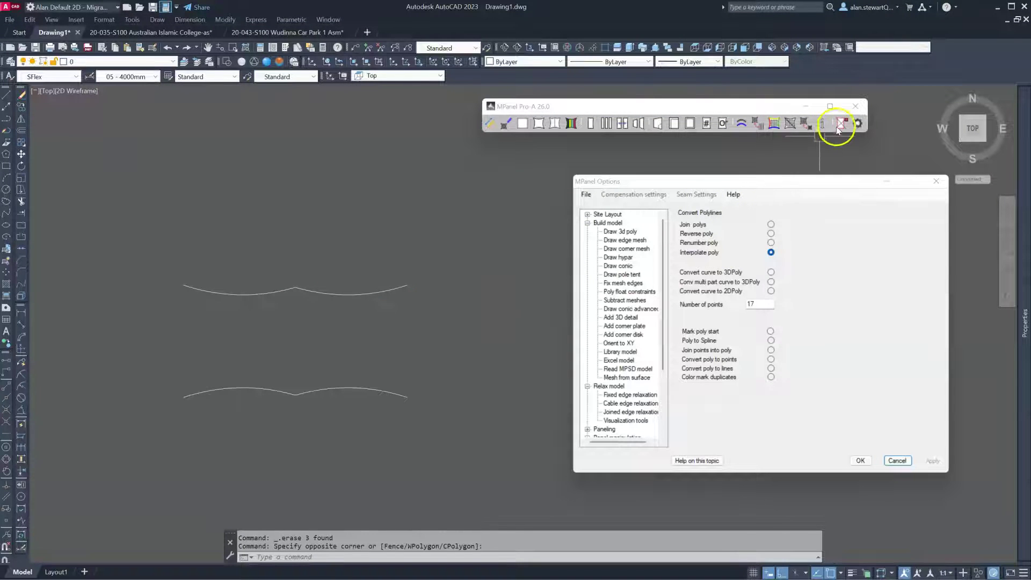
pyautogui.click(350, 294)
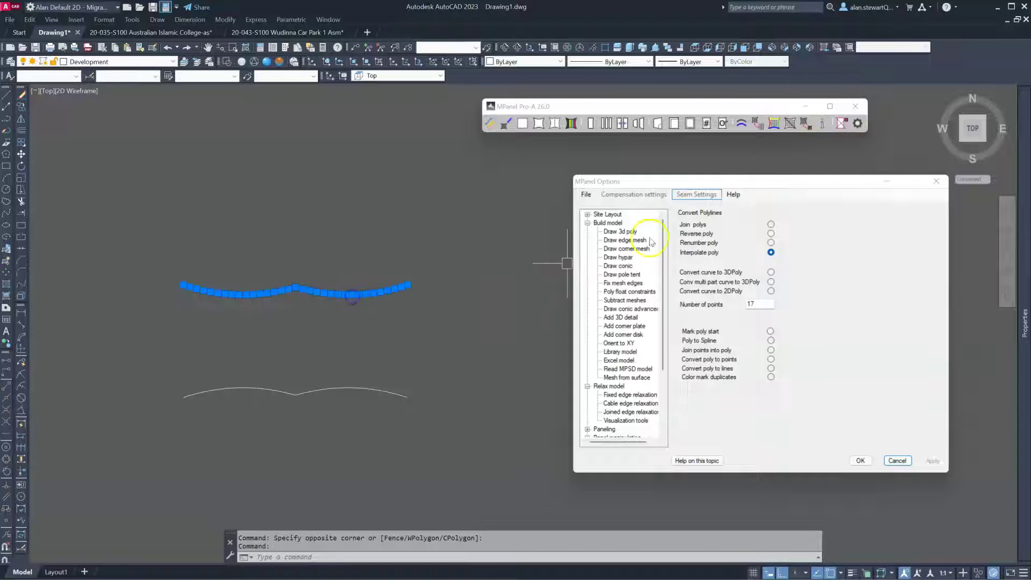
pyautogui.moveTo(1022, 285)
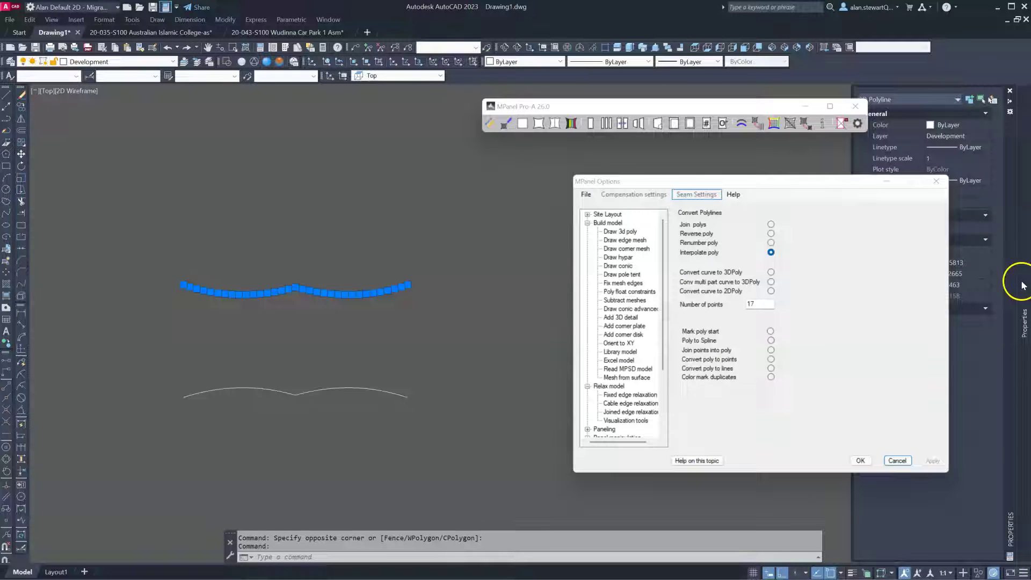
pyautogui.moveTo(856, 187); pyautogui.dragTo(685, 159)
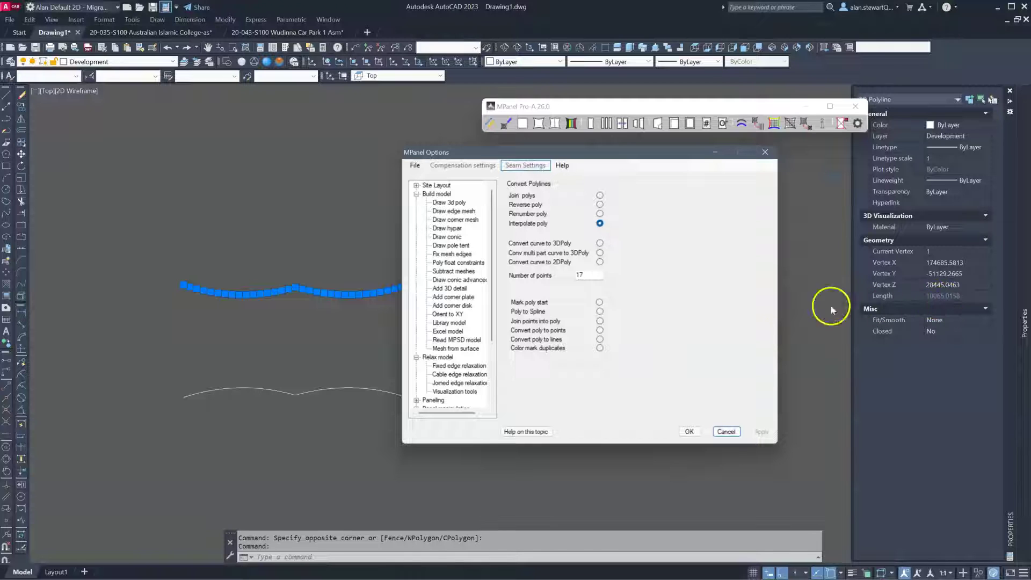
pyautogui.scroll(-2, 219, 200)
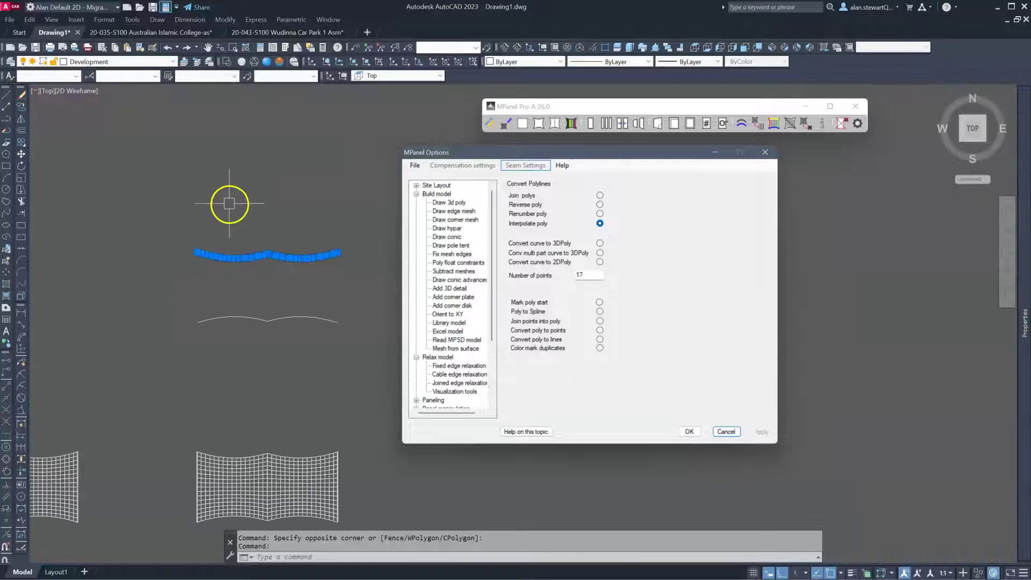
pyautogui.scroll(6, 200, 481)
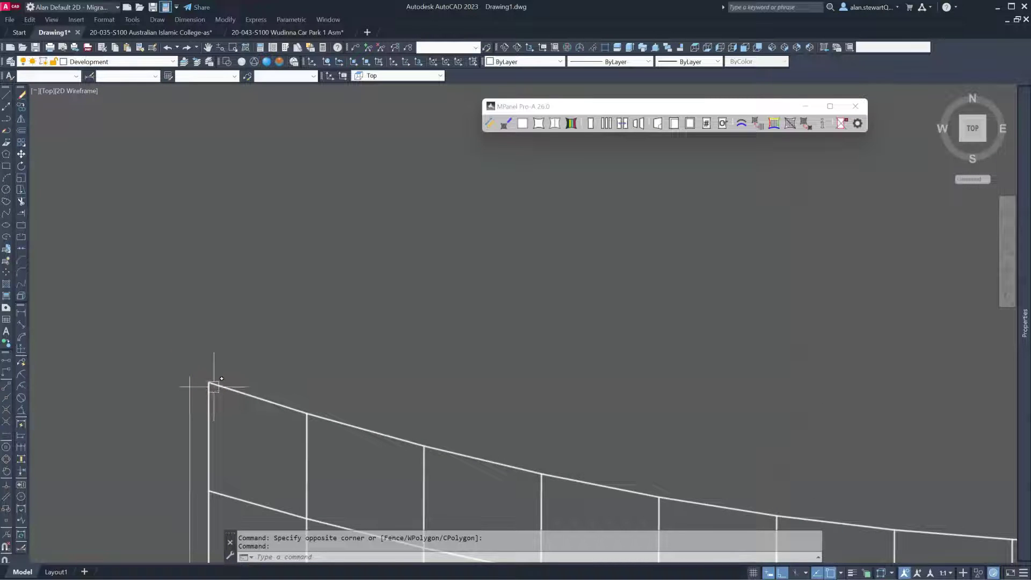
# Draw a short line (L) from the mesh's top corner across the edge strip, then reselect the upper curve.
pyautogui.write('l')
pyautogui.press('Return')
pyautogui.click(214, 384)
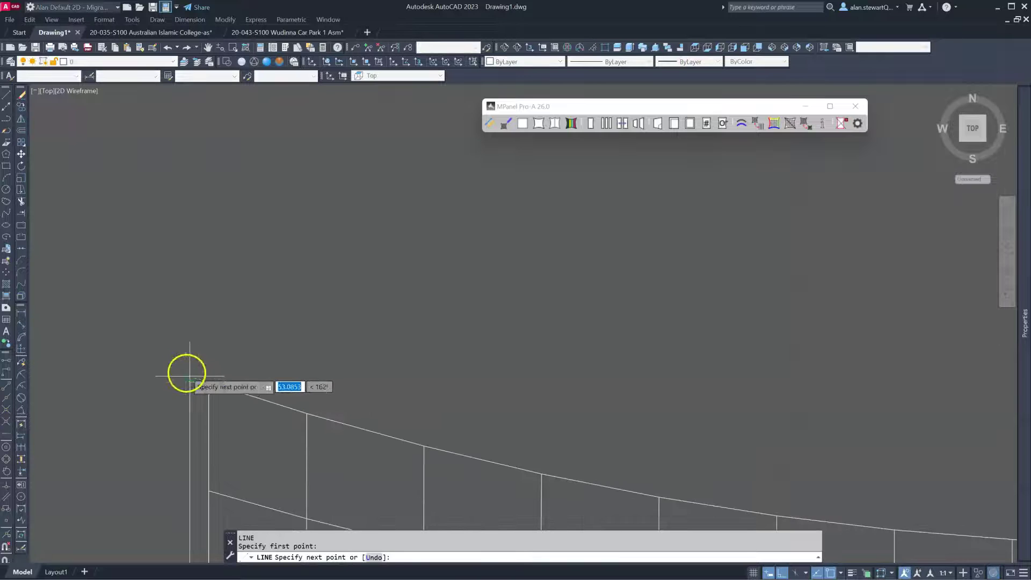
pyautogui.click(189, 376)
pyautogui.press('Return')
pyautogui.scroll(5, 197, 384)
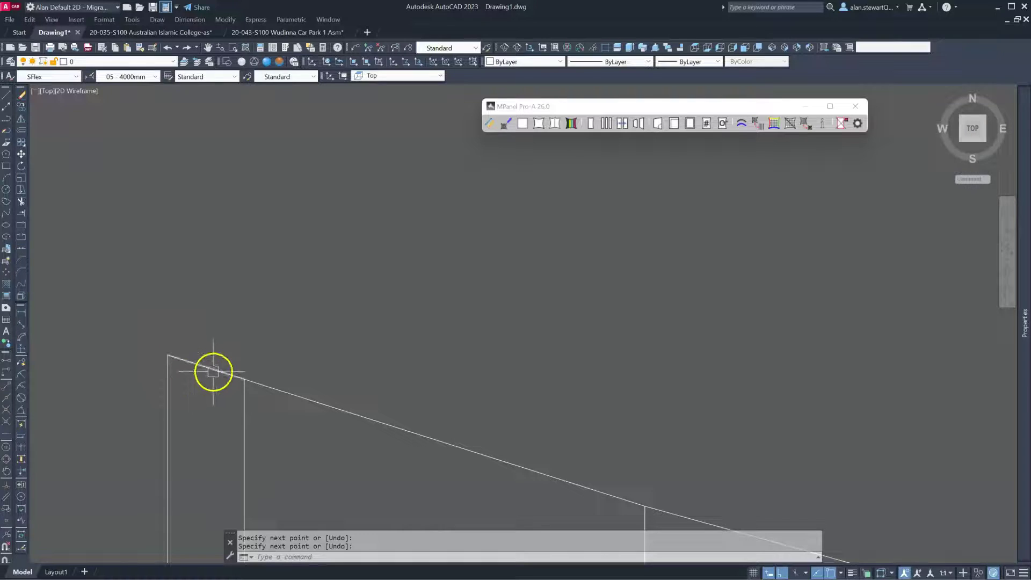
pyautogui.rightClick(216, 272)
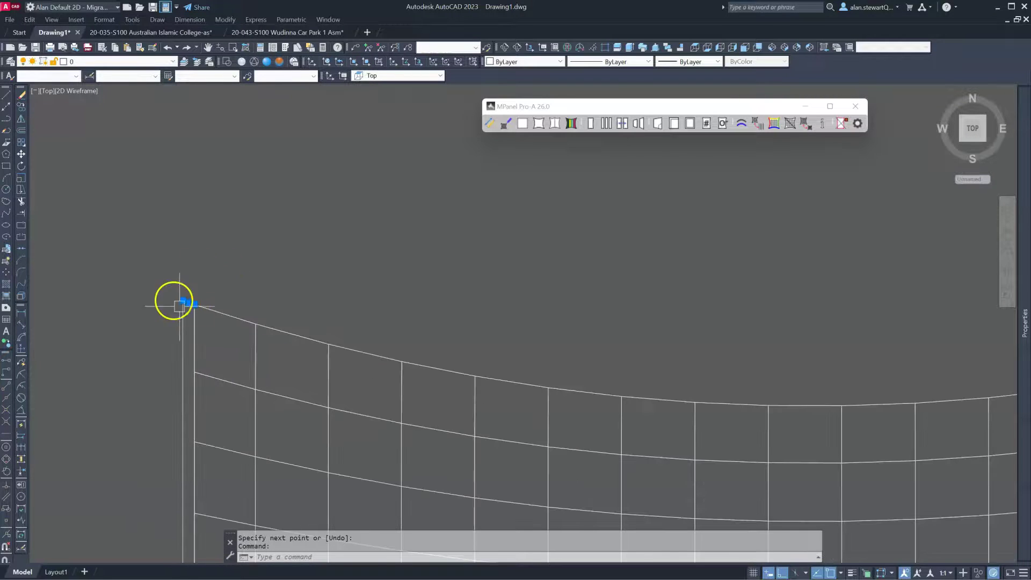
pyautogui.scroll(-5, 400, 350)
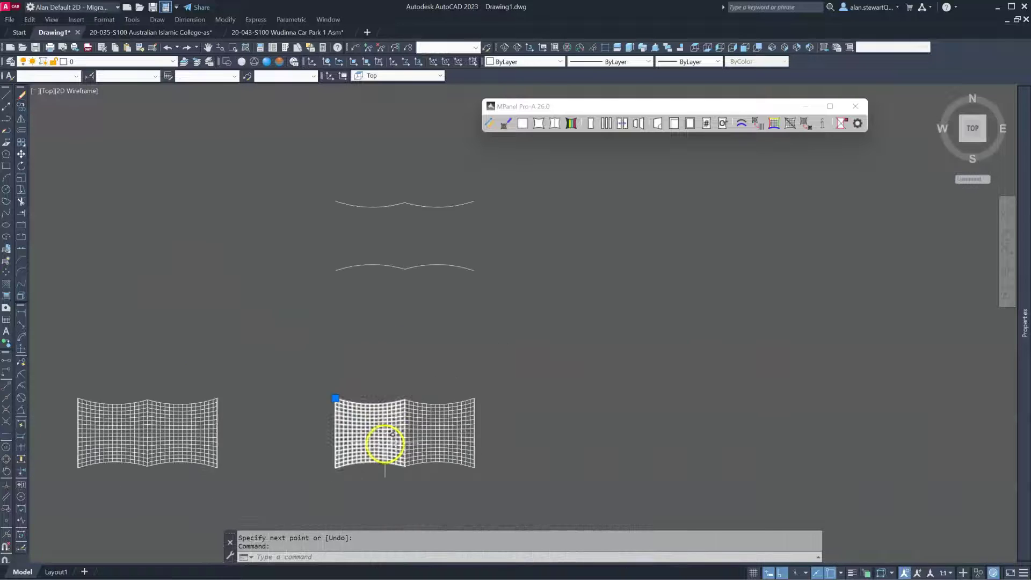
pyautogui.press('Escape')
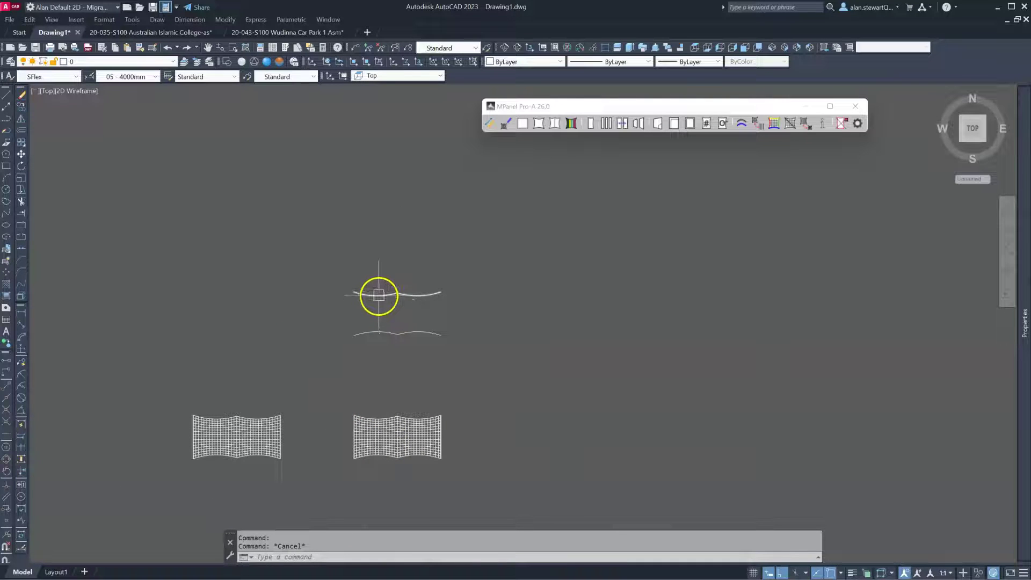
pyautogui.click(378, 295)
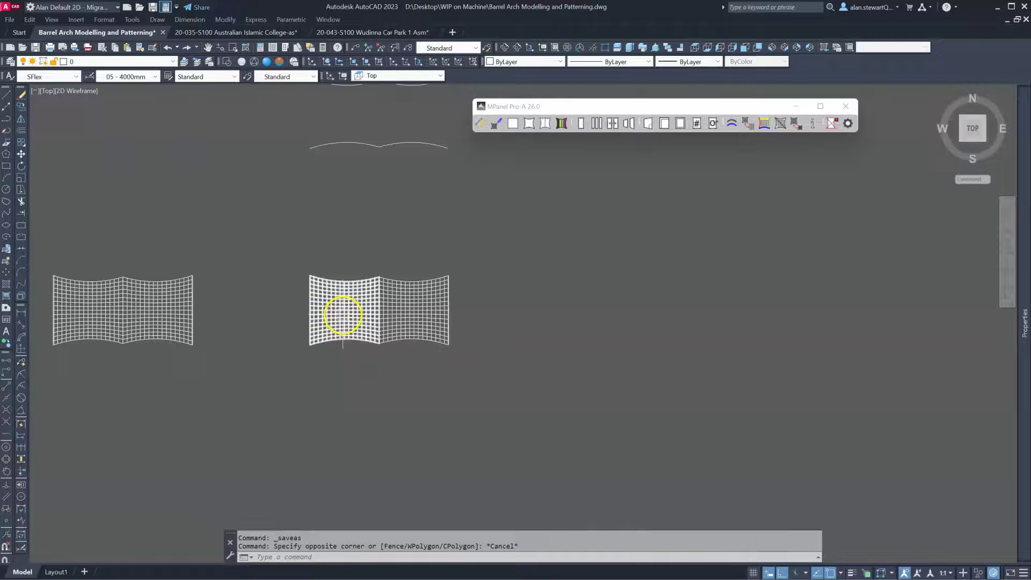
# Copy both mesh halves to a position right of the original.
pyautogui.click(338, 315)
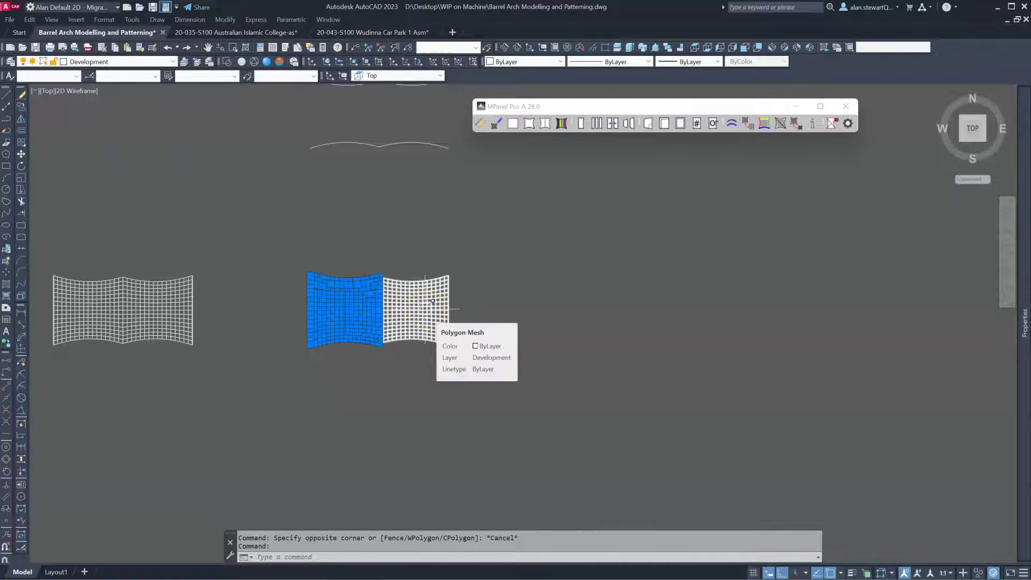
pyautogui.click(419, 285)
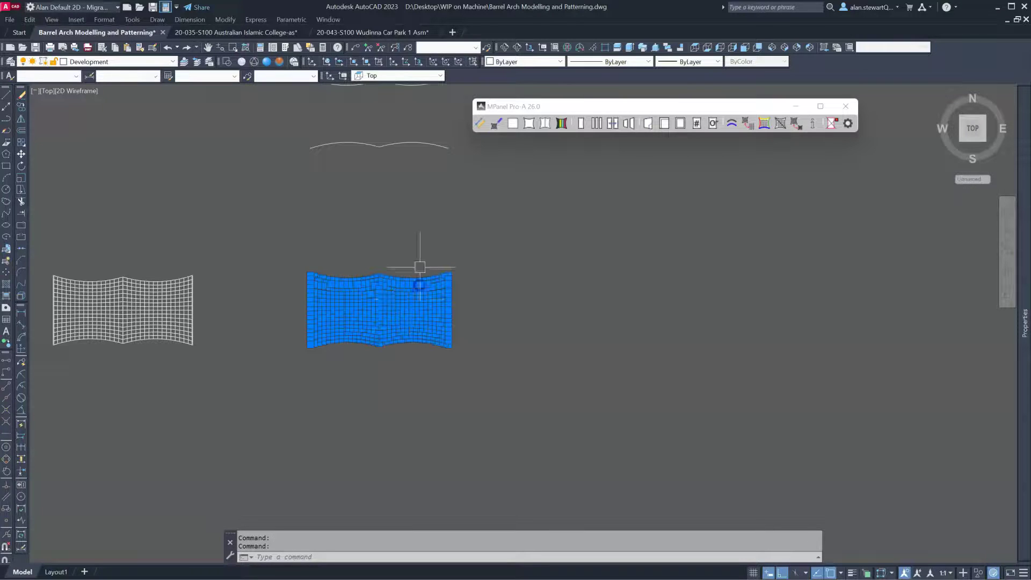
pyautogui.click(20, 106)
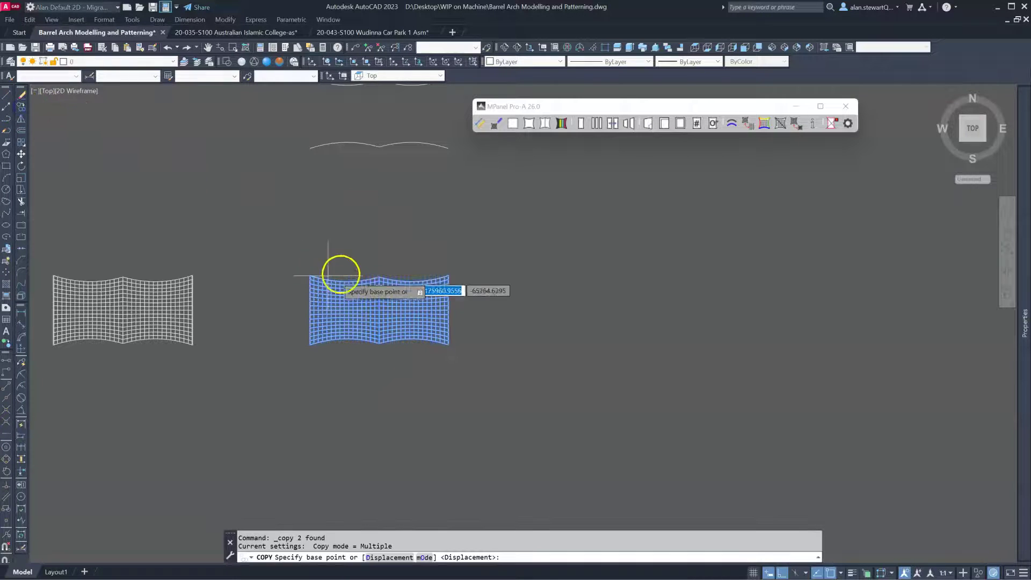
pyautogui.click(367, 255)
pyautogui.scroll(-3, 366, 255)
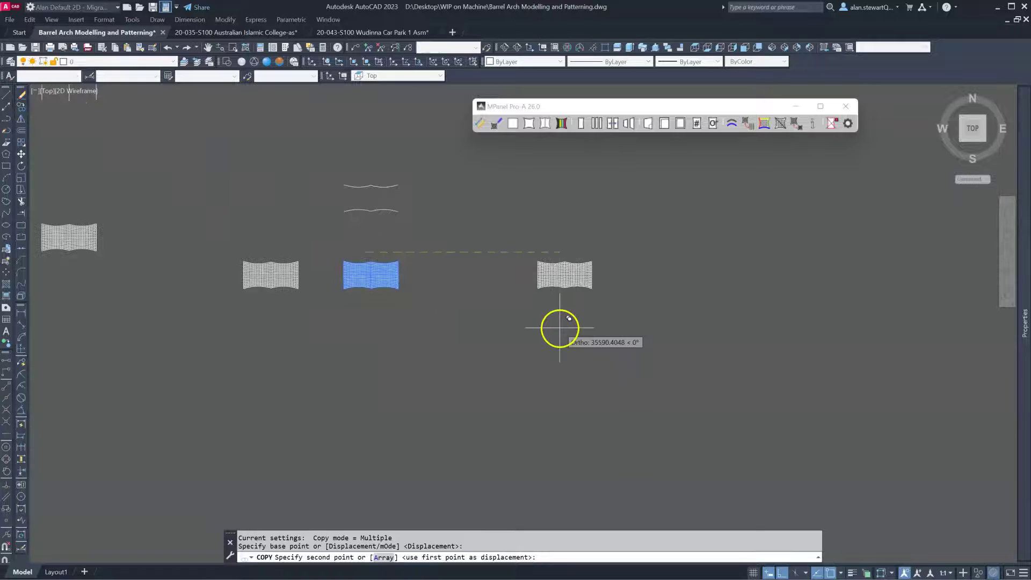
pyautogui.click(579, 331)
pyautogui.rightClick(687, 290)
pyautogui.scroll(2, 627, 249)
pyautogui.scroll(2, 627, 250)
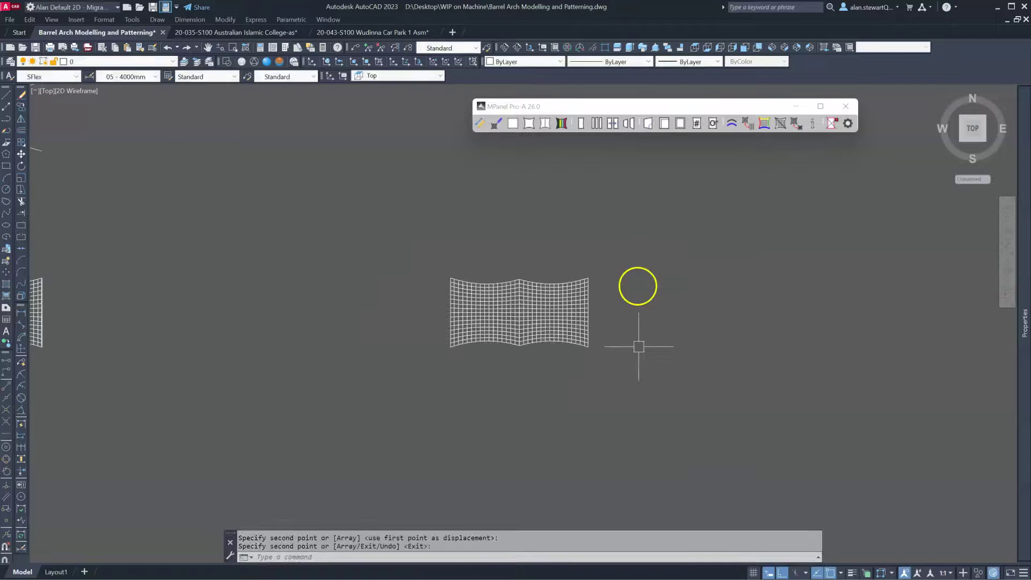
# Copy the new mesh again to place a second copy, then window-select a mesh.
pyautogui.click(637, 359)
pyautogui.click(576, 302)
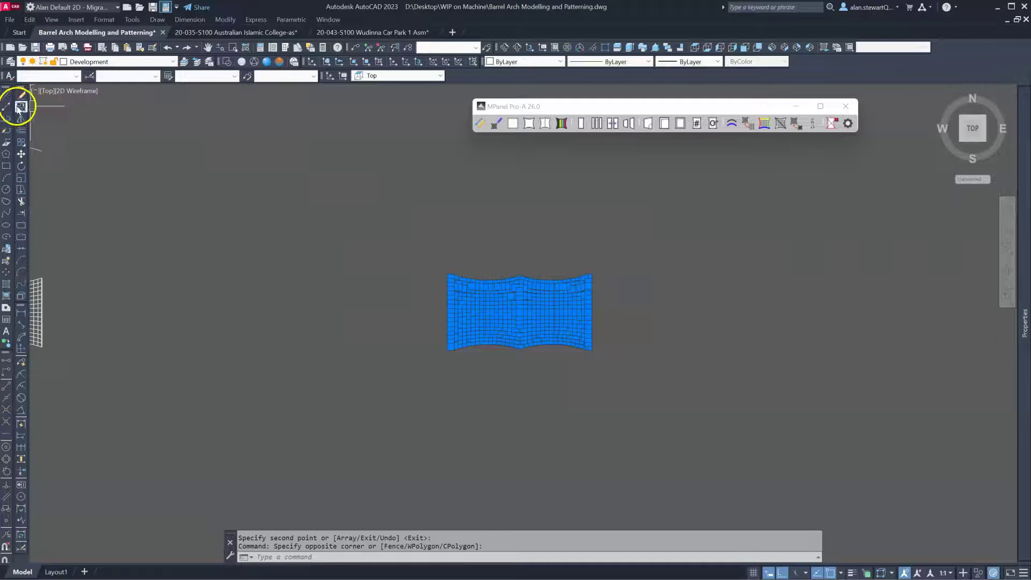
pyautogui.click(22, 107)
pyautogui.scroll(-4, 429, 182)
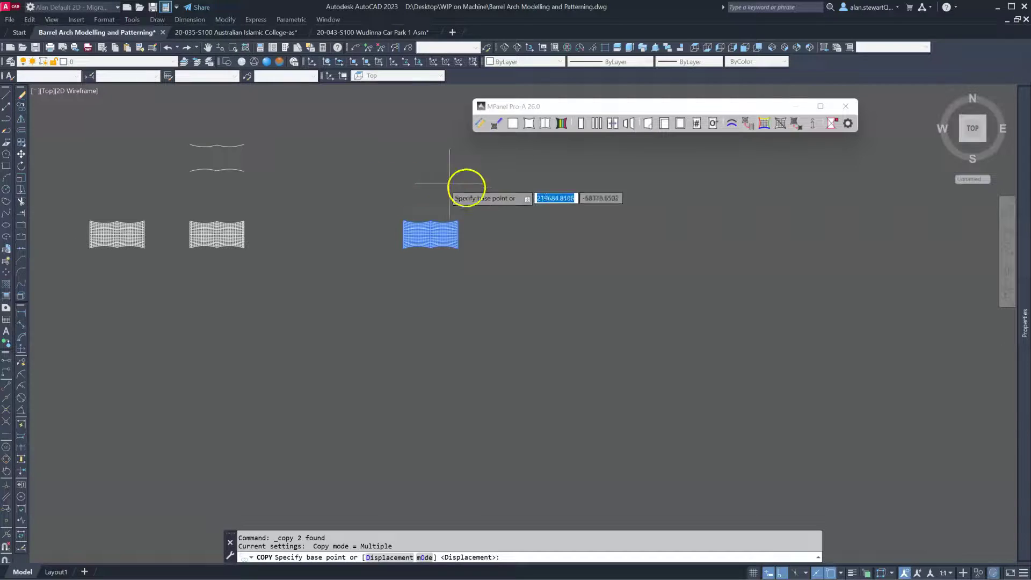
pyautogui.click(513, 236)
pyautogui.click(540, 329)
pyautogui.press('Return')
pyautogui.scroll(3, 460, 218)
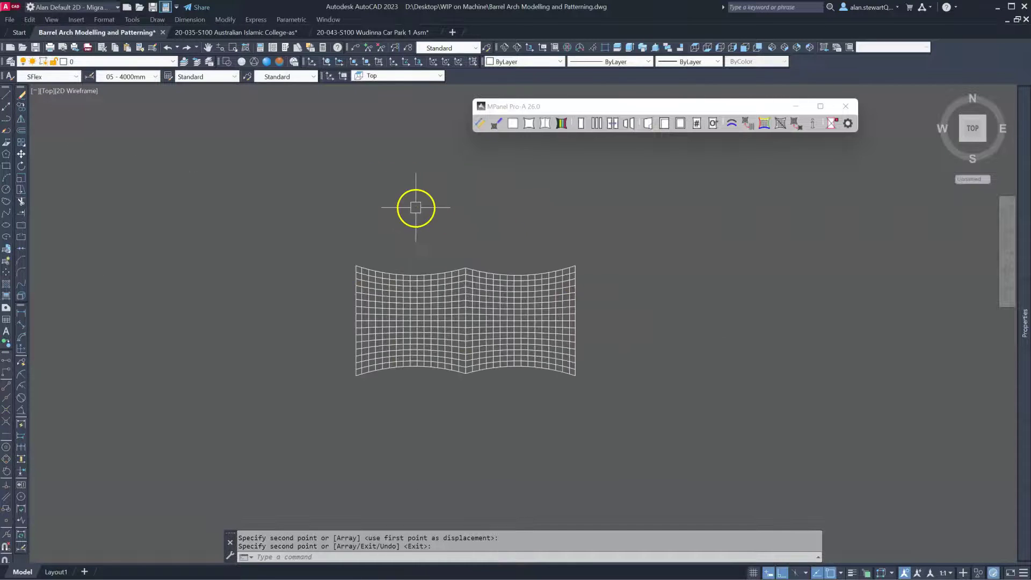
pyautogui.click(521, 397)
pyautogui.click(424, 222)
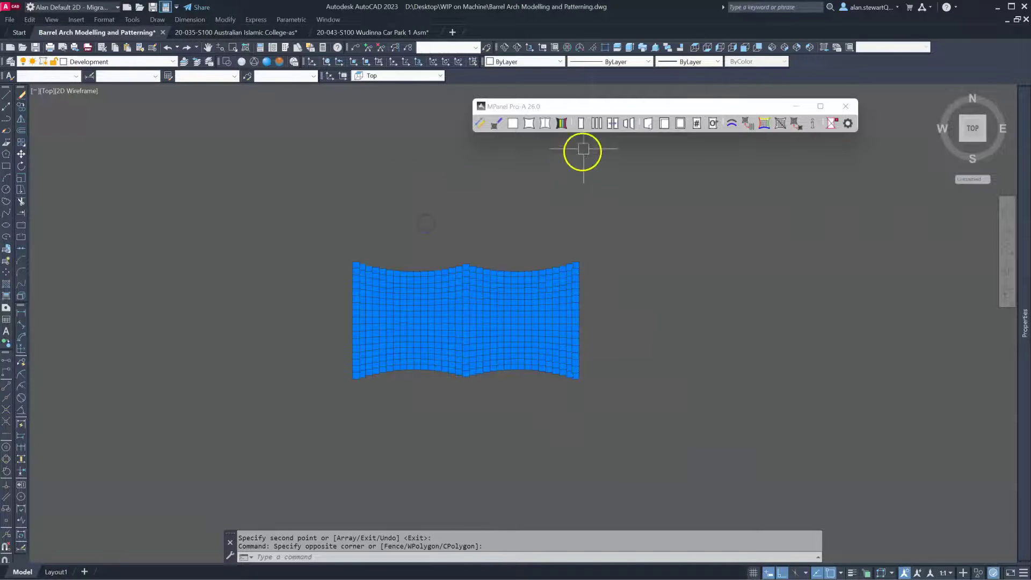
# With Panel normally and Straighten seams off, panel the selected mesh copy into six numbered panels.
pyautogui.click(598, 125)
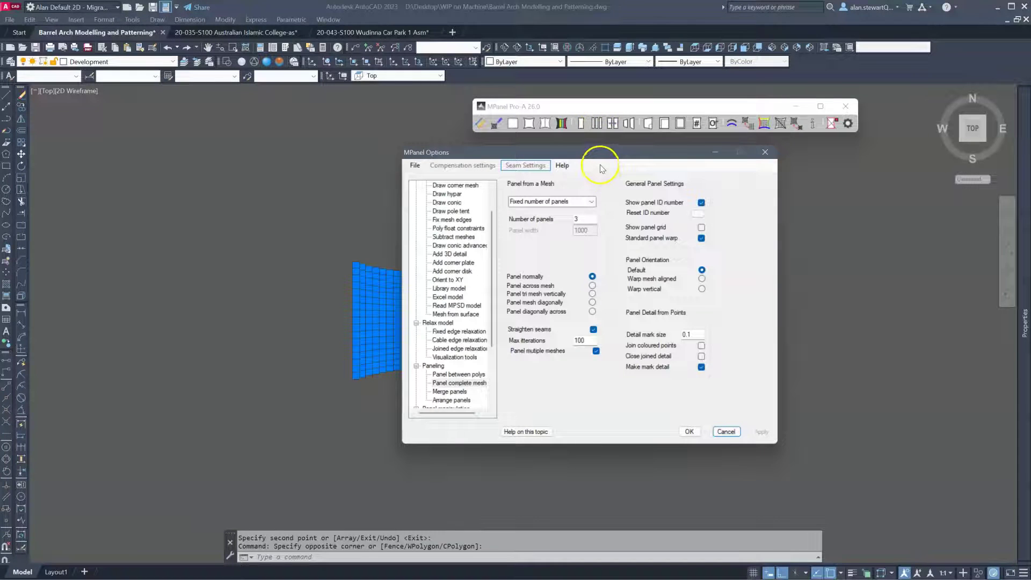
pyautogui.moveTo(599, 157); pyautogui.dragTo(793, 152)
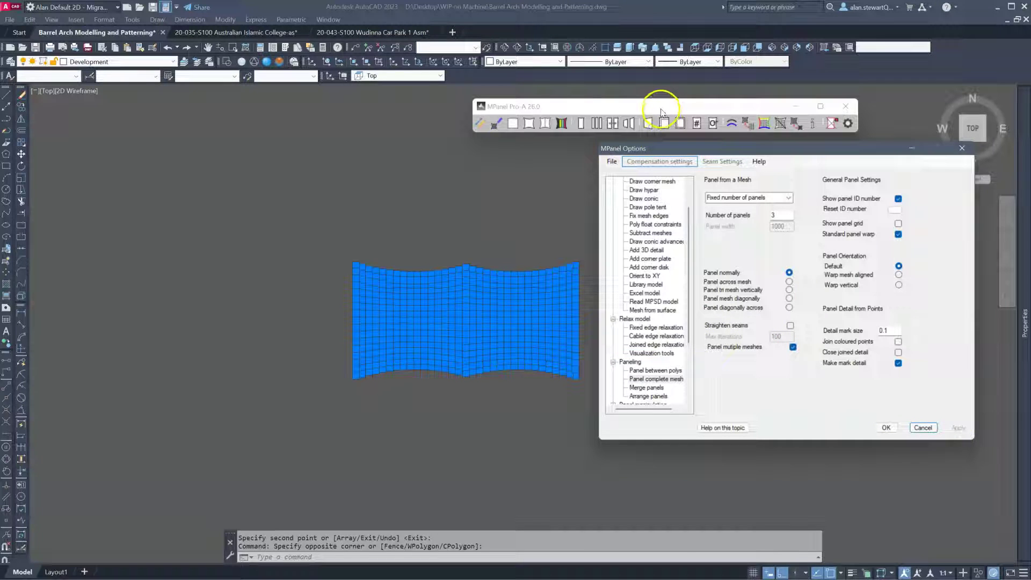
pyautogui.click(662, 111)
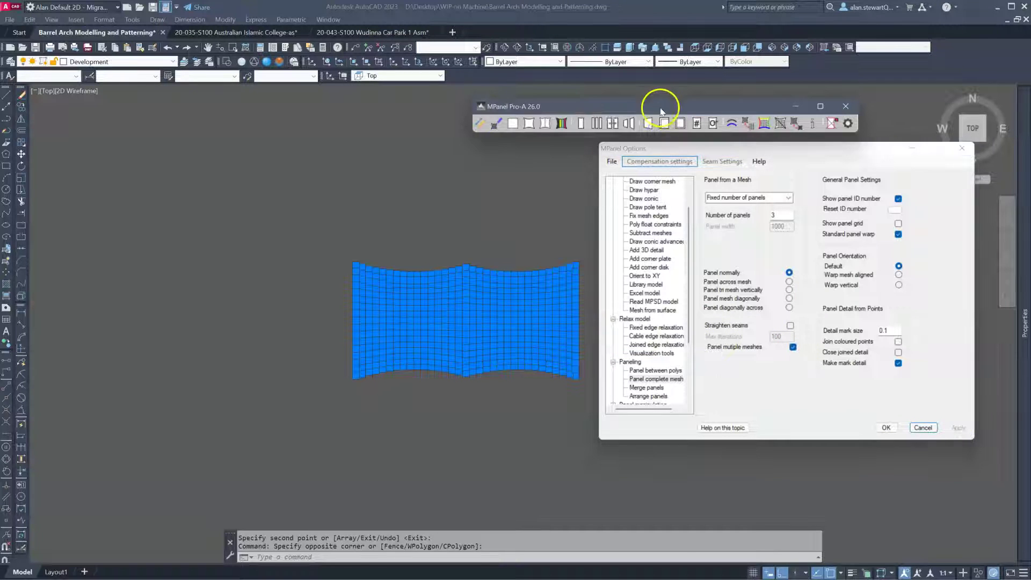
pyautogui.click(596, 123)
pyautogui.scroll(-4, 451, 161)
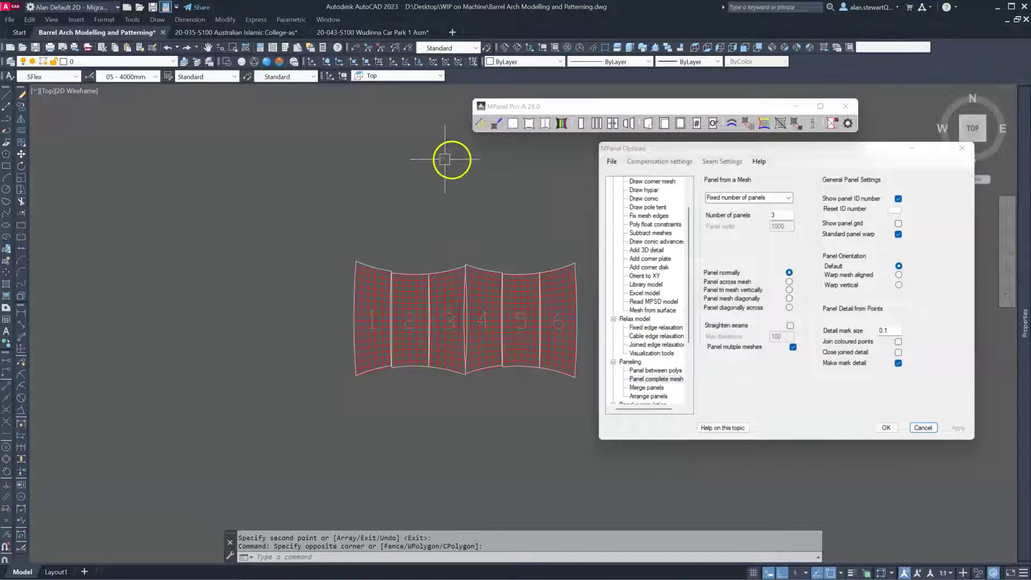
pyautogui.click(453, 427)
# Copy the bottom mesh to a position above it.
pyautogui.click(271, 316)
pyautogui.click(22, 109)
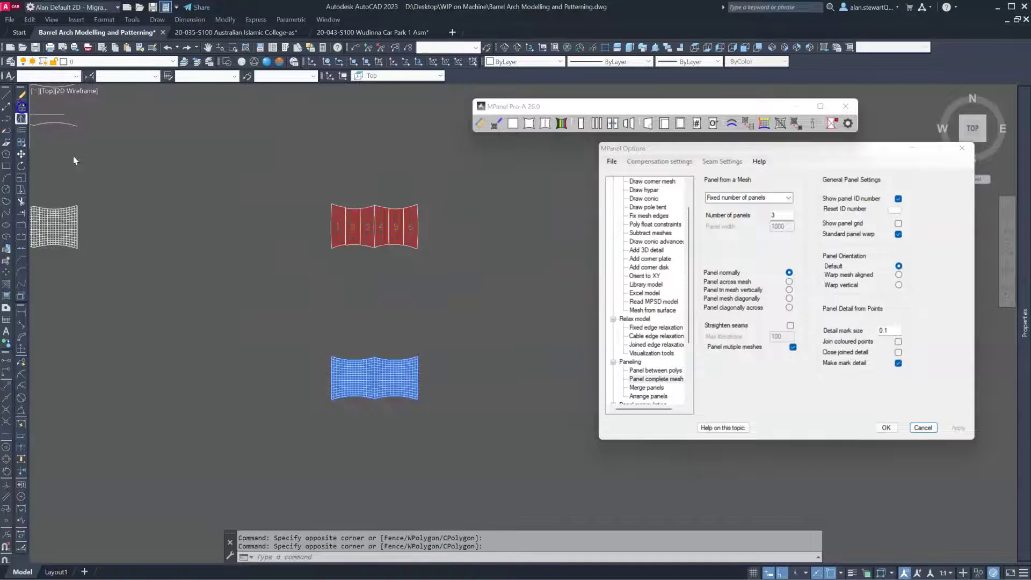
pyautogui.click(460, 380)
pyautogui.click(468, 311)
# Select the middle mesh and switch on Straighten seams, with max iterations at 100.
pyautogui.scroll(4, 365, 303)
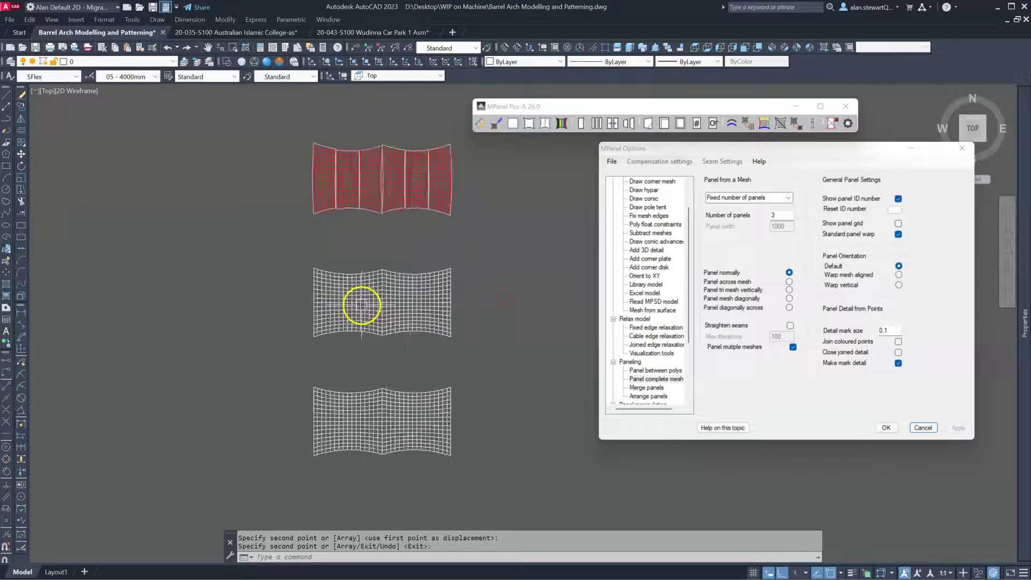
pyautogui.click(530, 386)
pyautogui.click(246, 208)
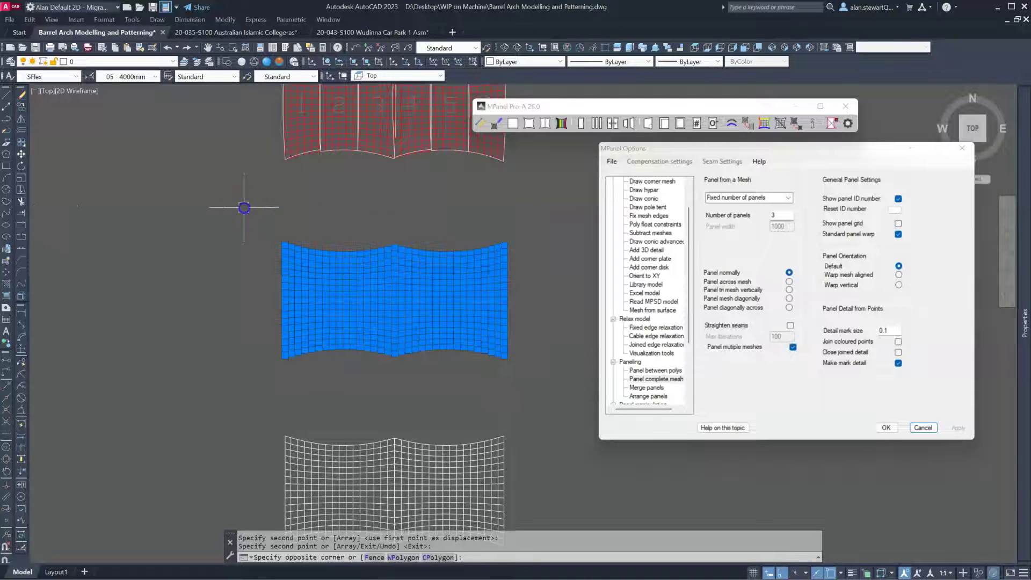
pyautogui.click(789, 327)
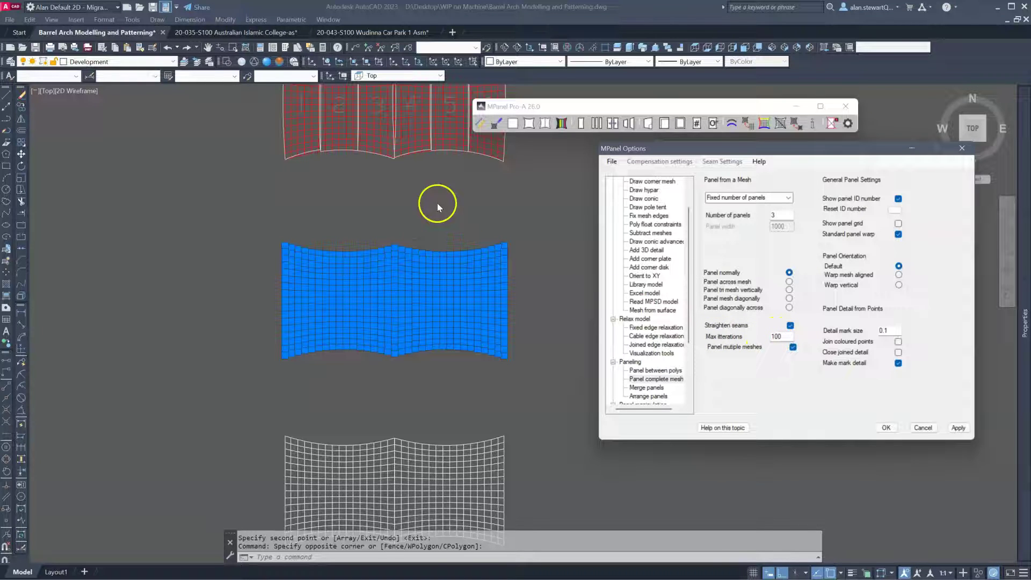
pyautogui.scroll(-2, 422, 325)
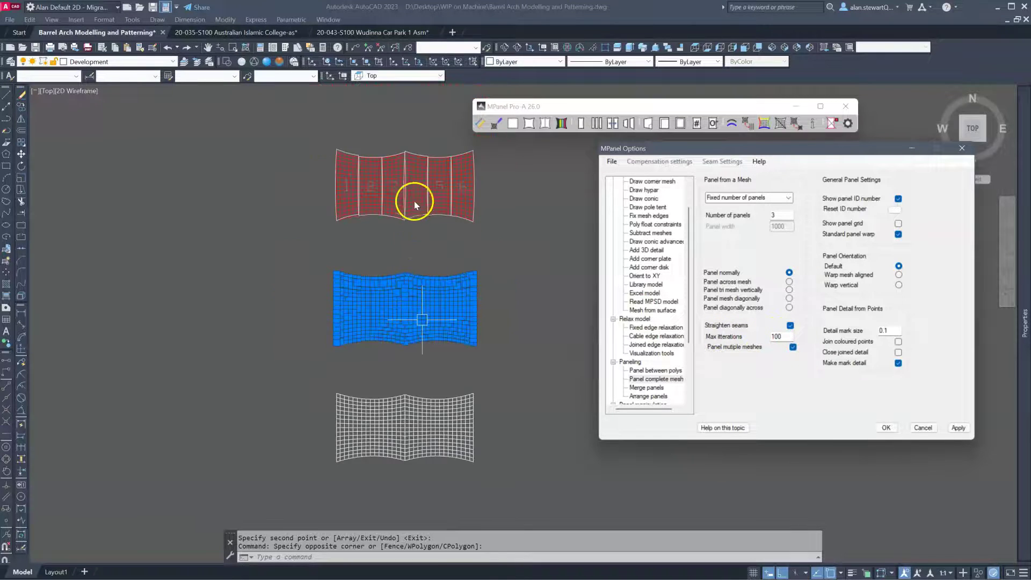
pyautogui.scroll(4, 411, 188)
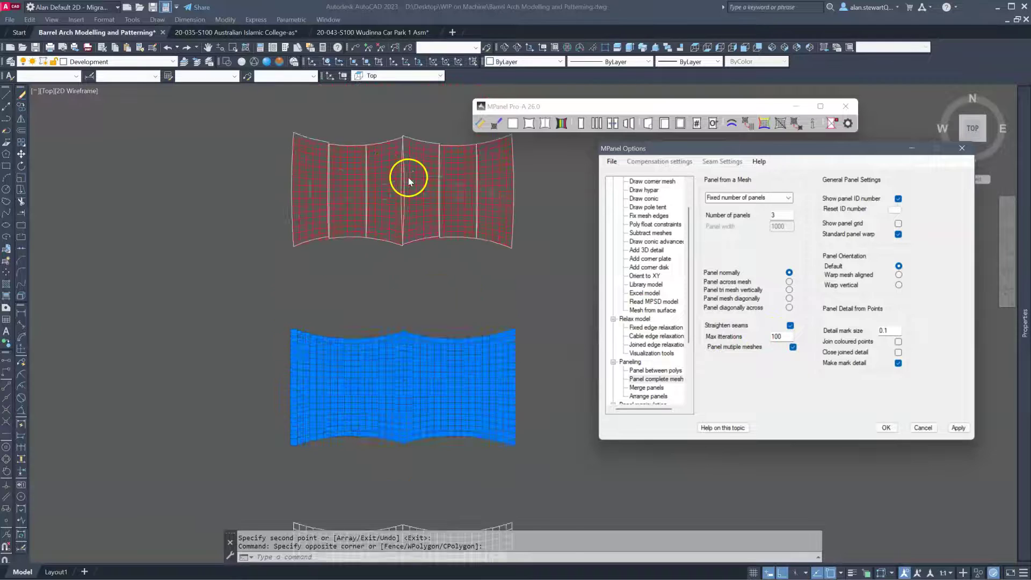
# Copy panels 4 and 5 to a position above the paneled mesh.
pyautogui.scroll(5, 423, 114)
pyautogui.click(410, 114)
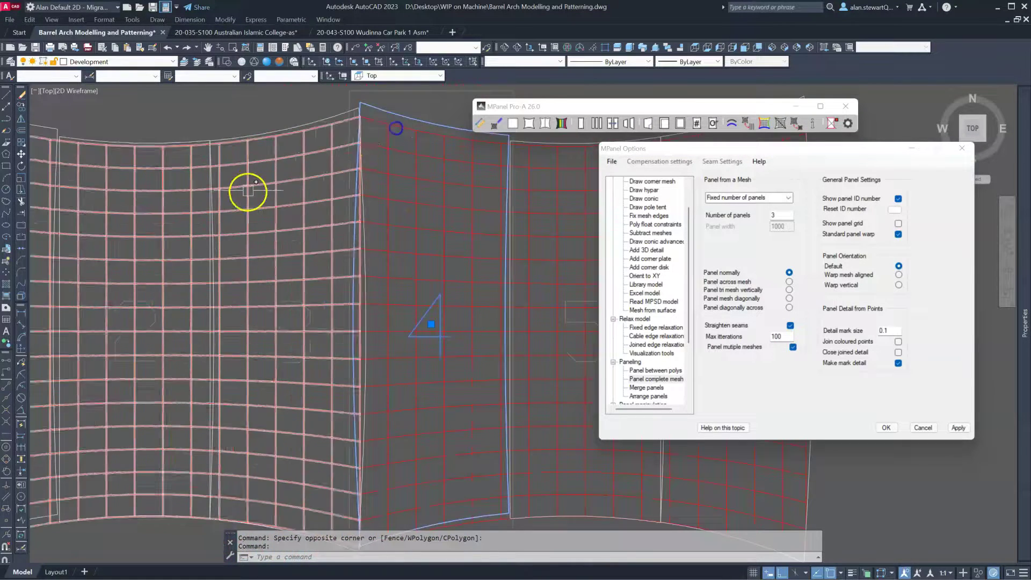
pyautogui.scroll(-3, 478, 202)
pyautogui.scroll(6, 437, 165)
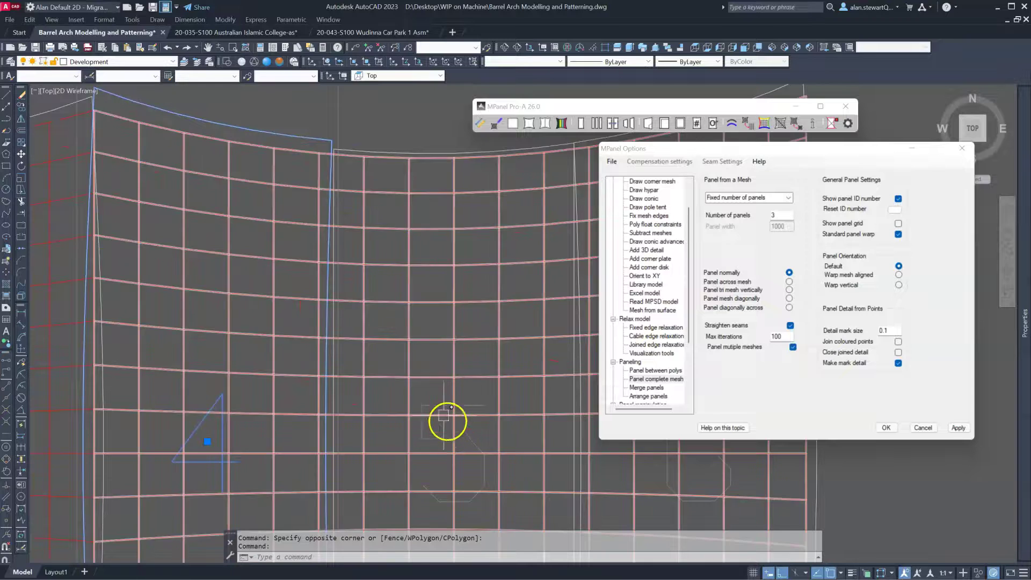
pyautogui.scroll(-8, 395, 386)
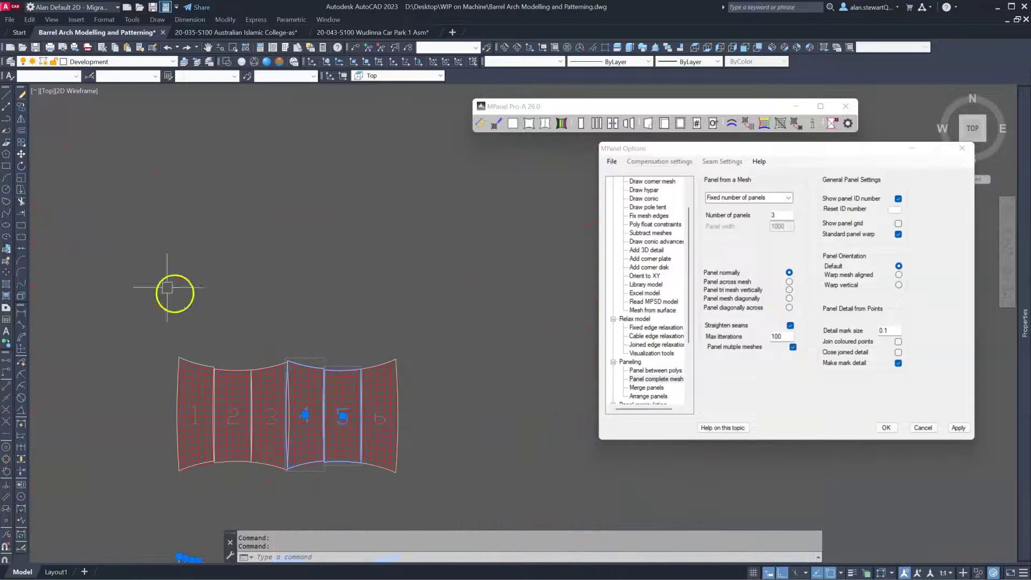
pyautogui.click(21, 109)
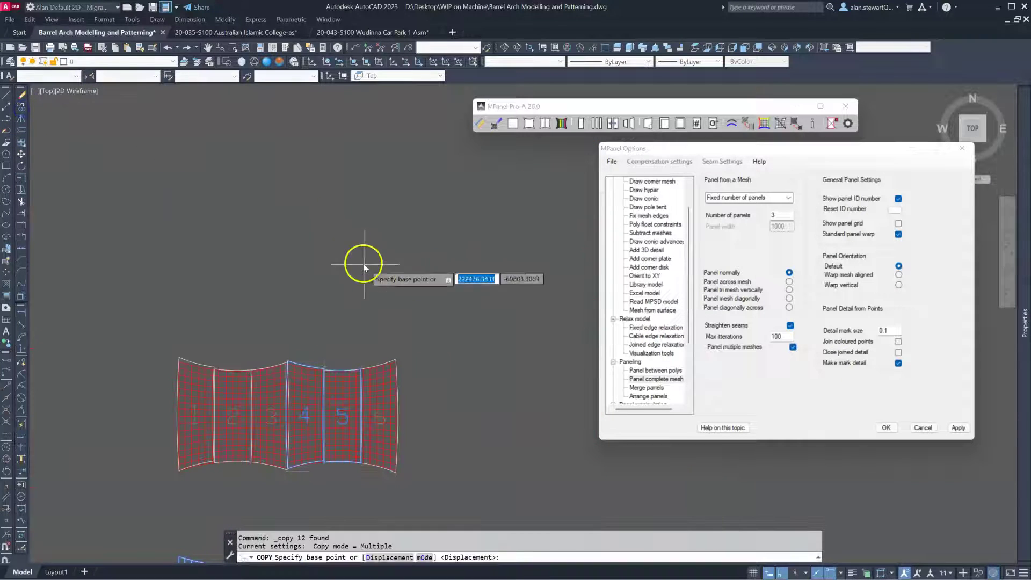
pyautogui.click(384, 318)
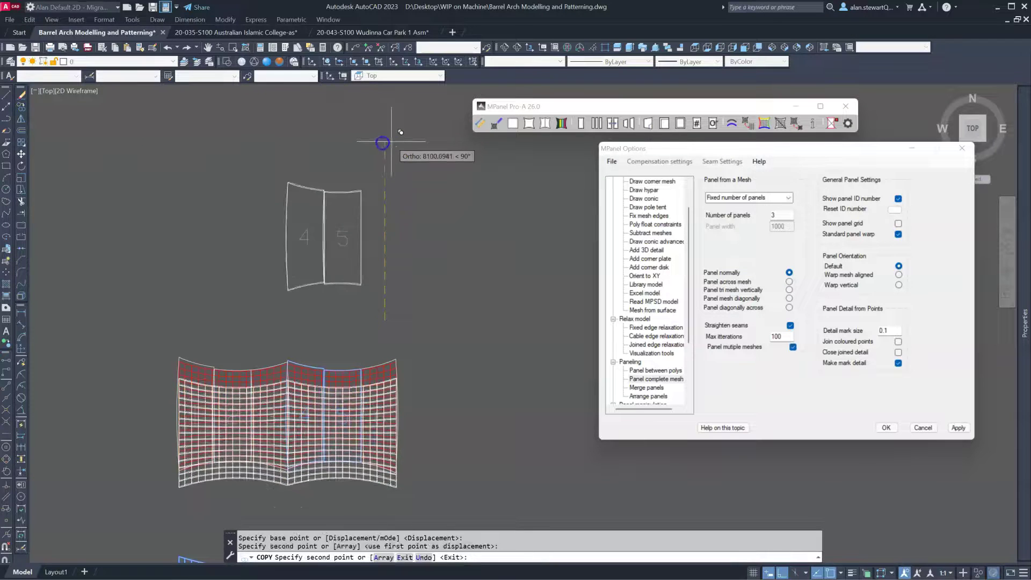
pyautogui.click(383, 140)
pyautogui.scroll(5, 294, 497)
pyautogui.press('Escape')
# Erase the two stray objects at the mesh's bottom.
pyautogui.click(265, 476)
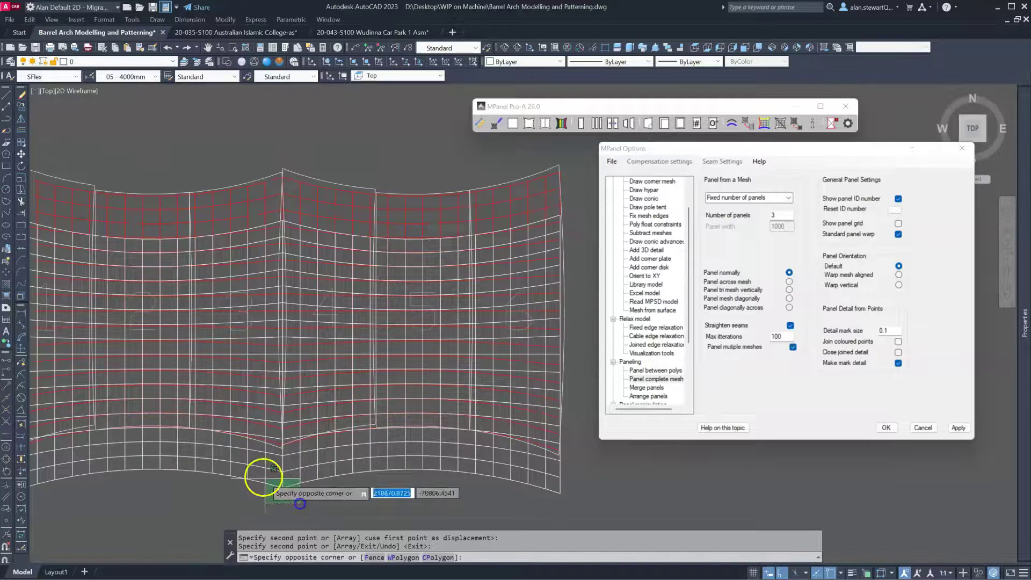
pyautogui.click(287, 490)
pyautogui.press('Delete')
pyautogui.scroll(-5, 301, 497)
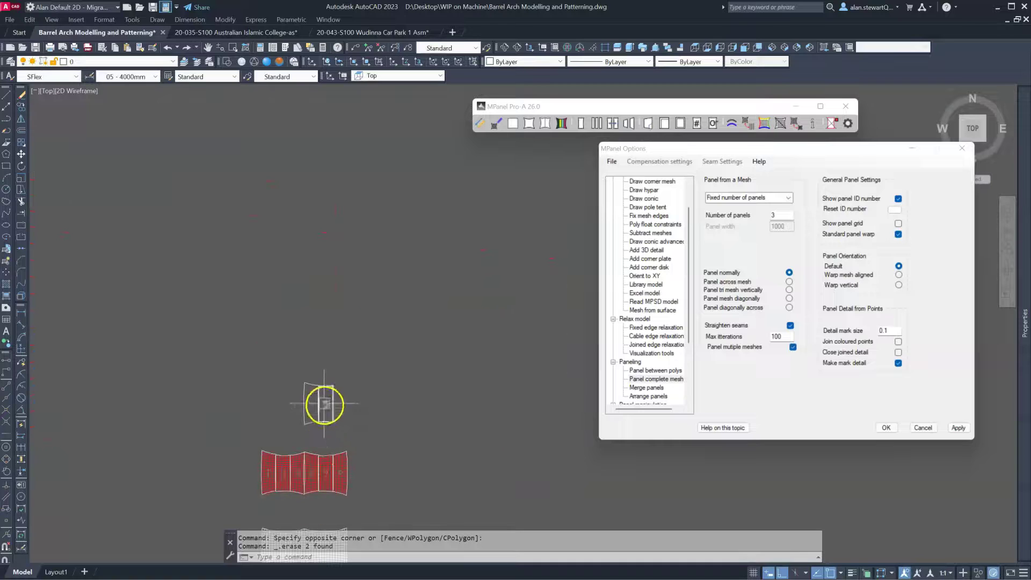
pyautogui.scroll(6, 322, 404)
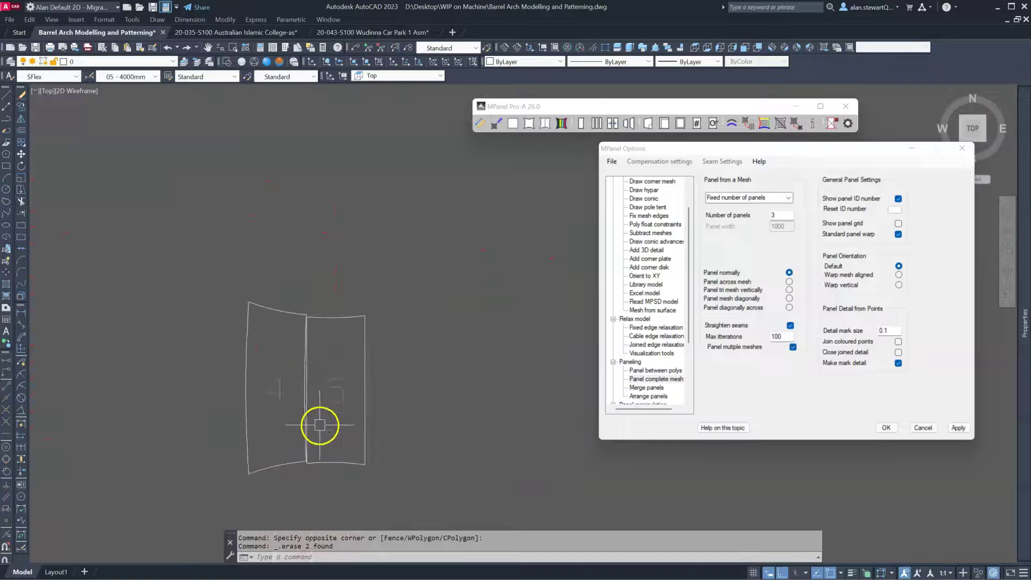
# Move the copied panel 5 so its bottom corner meets panel 4 along the seam.
pyautogui.click(344, 460)
pyautogui.write('m')
pyautogui.press('Return')
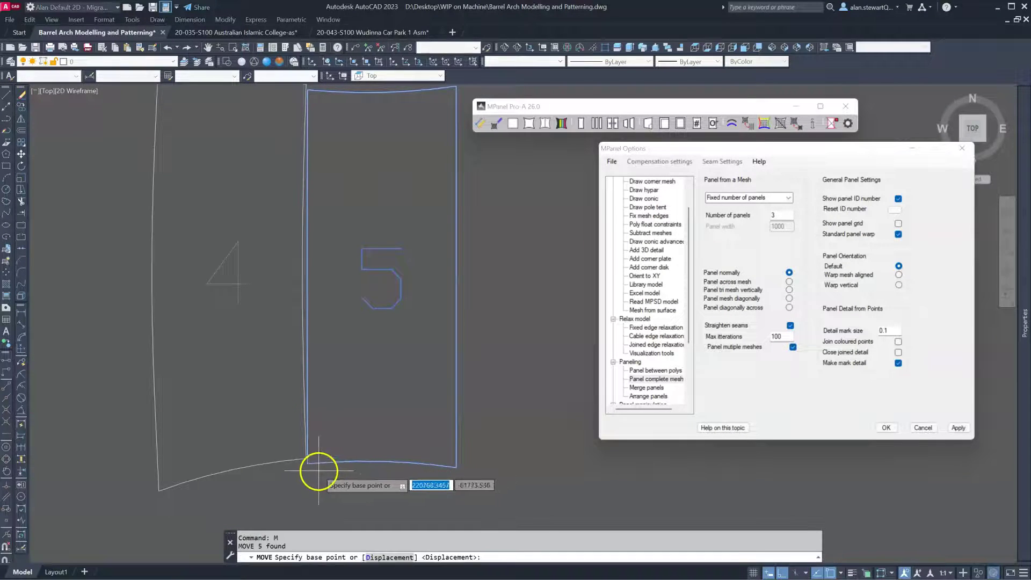
pyautogui.scroll(4, 299, 456)
pyautogui.click(285, 457)
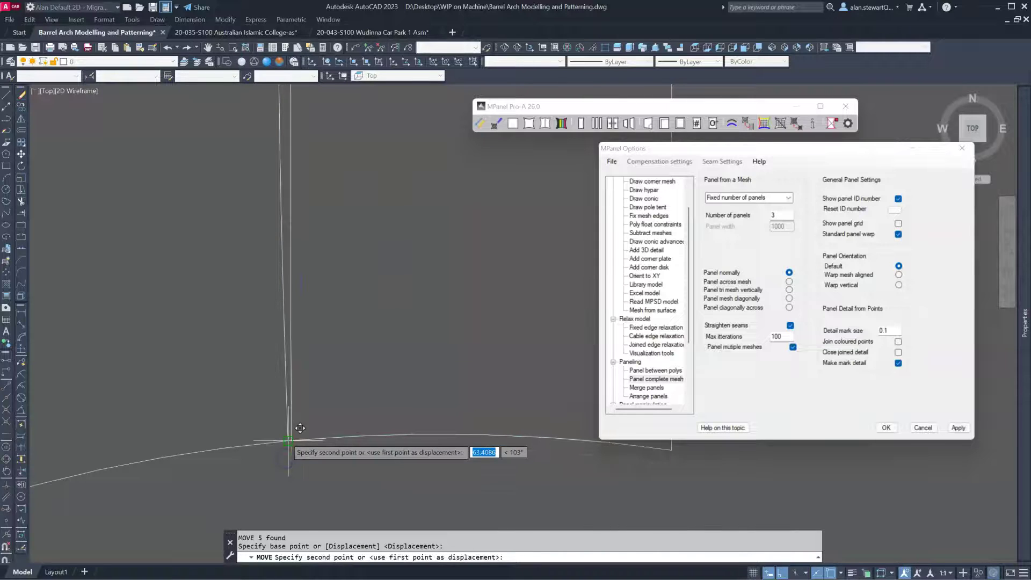
pyautogui.click(336, 454)
pyautogui.scroll(-4, 337, 453)
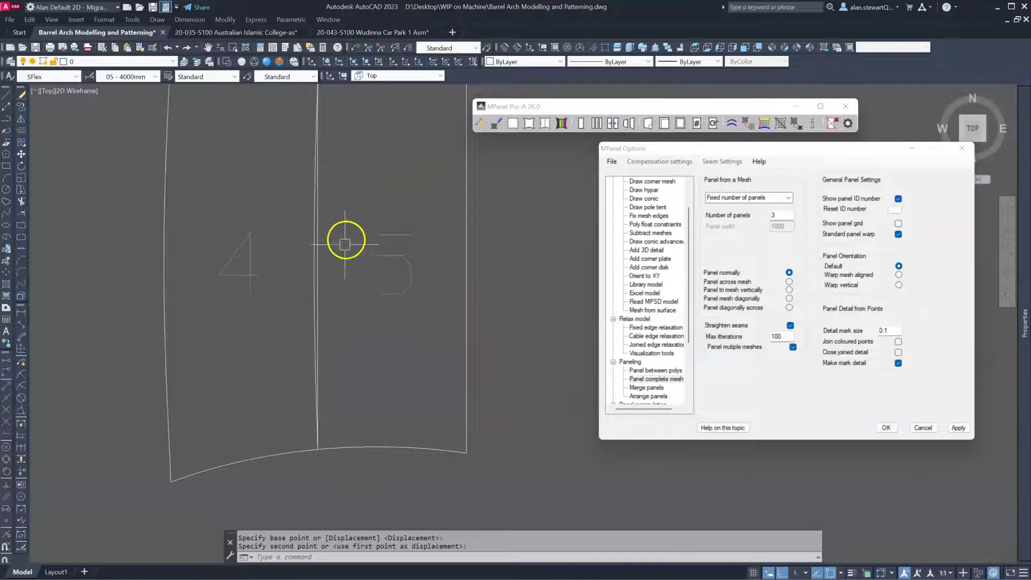
pyautogui.scroll(-8, 329, 343)
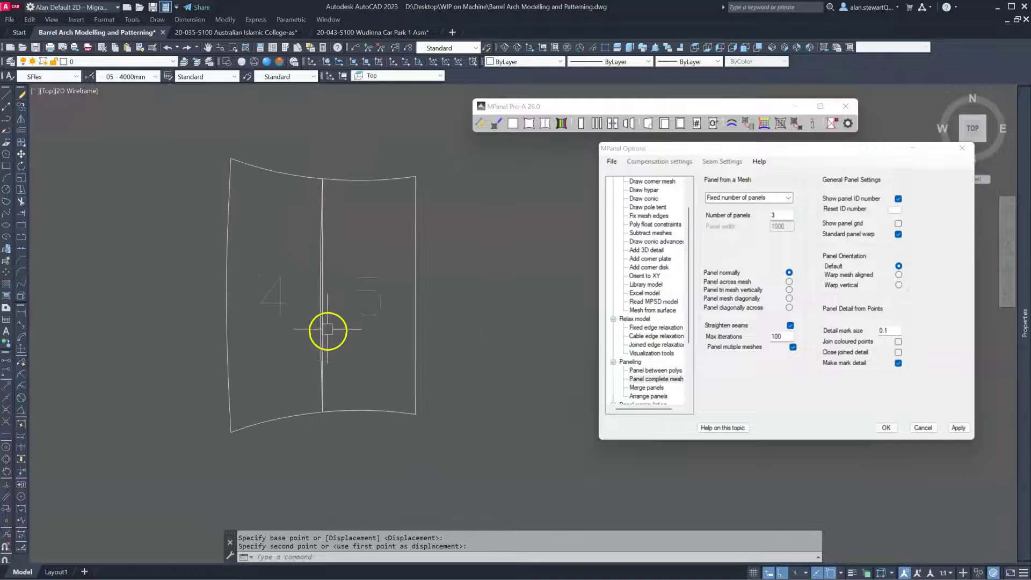
# Select the middle mesh, apply the MPanel options, and split it into numbered panels 7–12.
pyautogui.scroll(5, 341, 337)
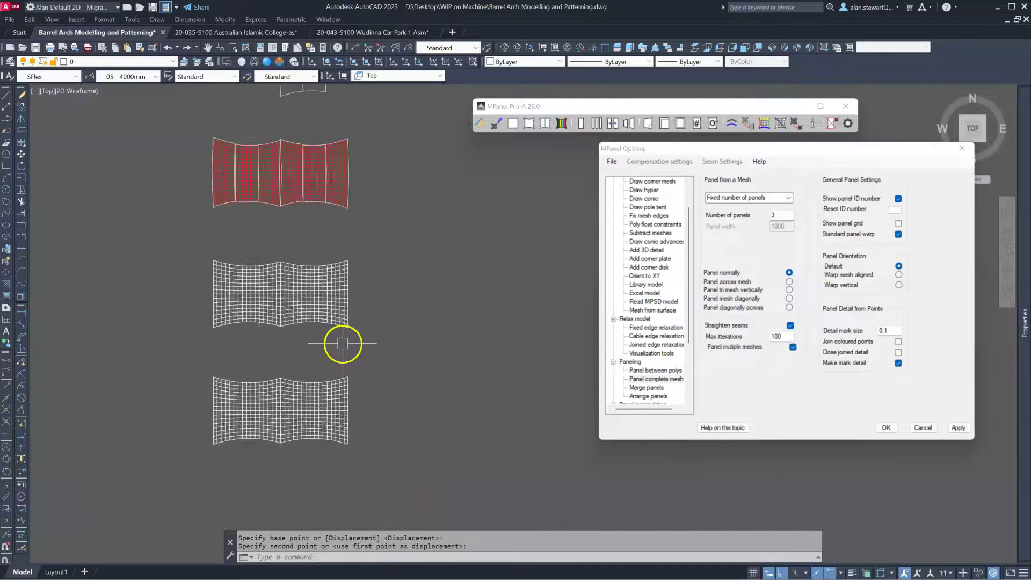
pyautogui.click(393, 347)
pyautogui.click(110, 181)
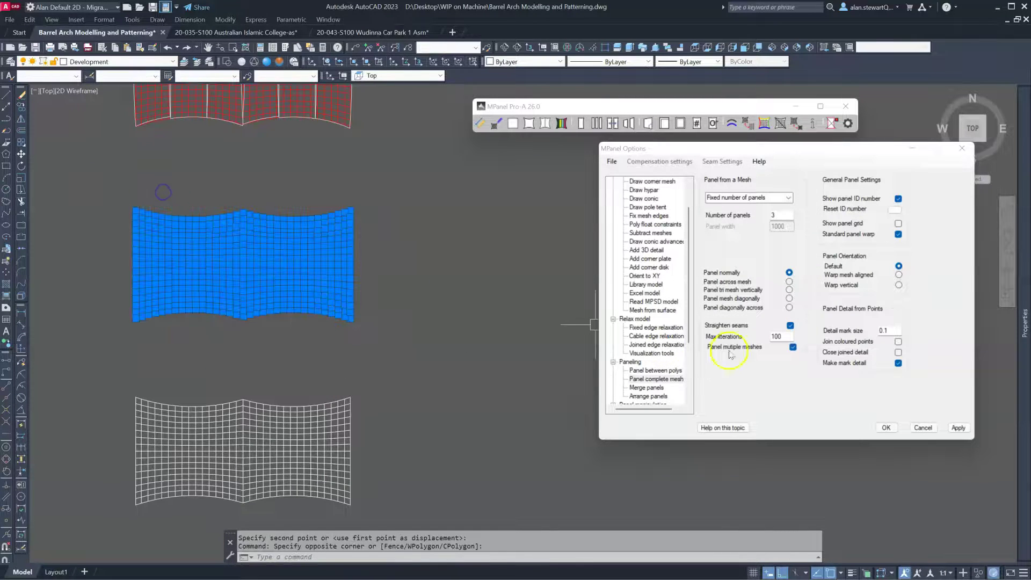
pyautogui.click(958, 429)
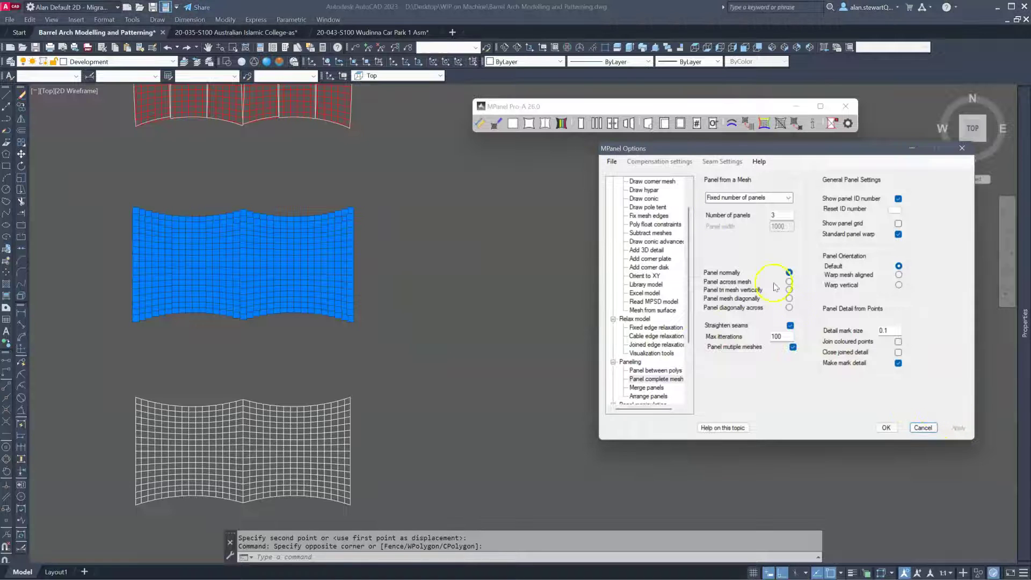
pyautogui.click(595, 125)
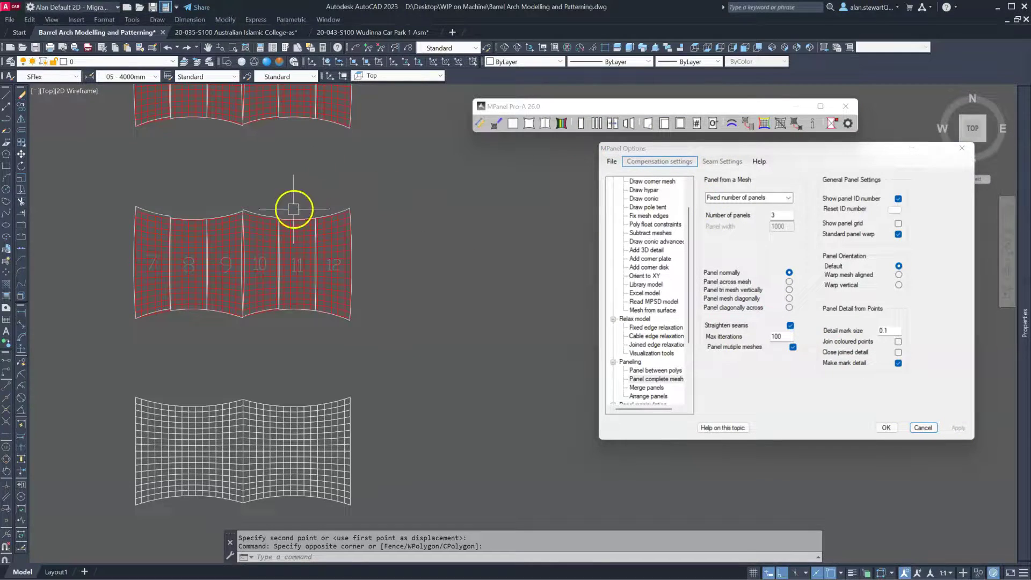
# Copy panels 10 and 11 to the right of the paneled mesh.
pyautogui.scroll(4, 255, 275)
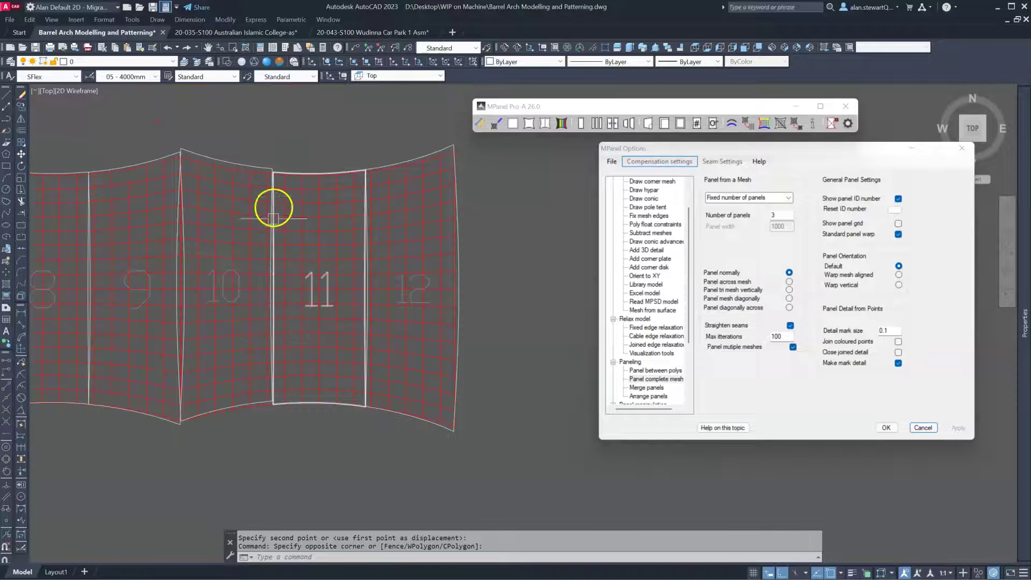
pyautogui.scroll(4, 315, 292)
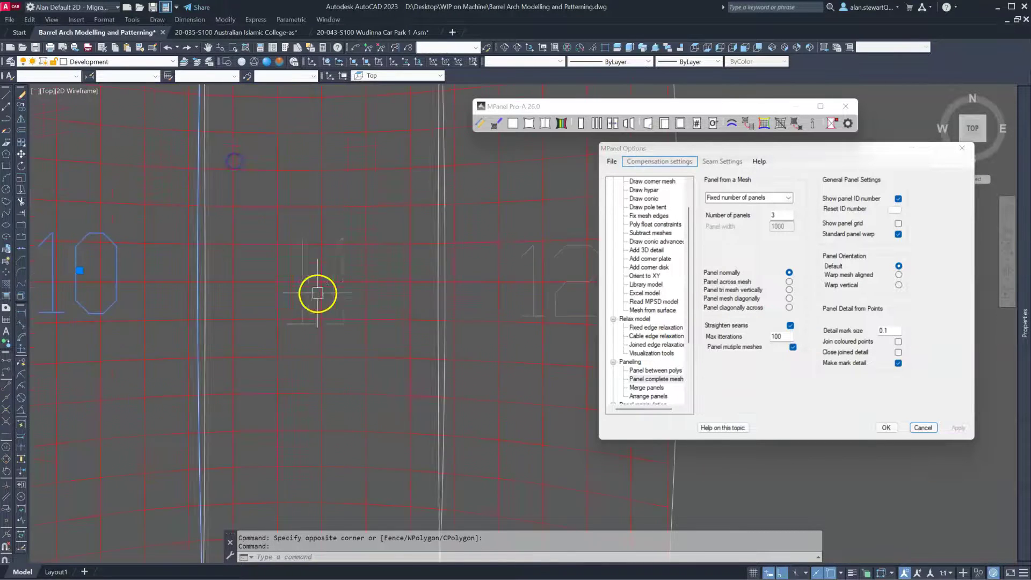
pyautogui.scroll(-8, 303, 312)
pyautogui.write('co')
pyautogui.press('Return')
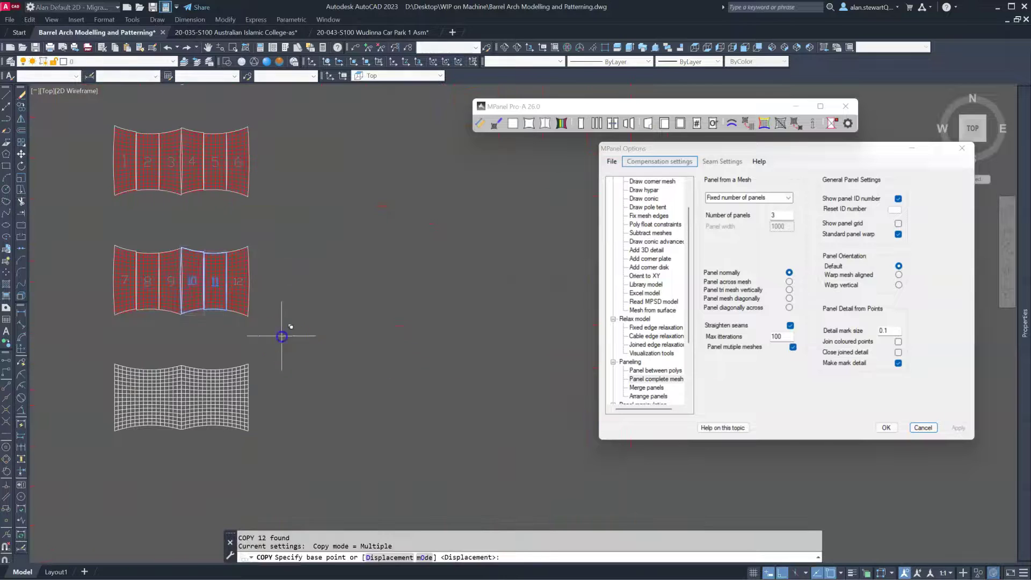
pyautogui.click(225, 271)
pyautogui.scroll(5, 348, 281)
pyautogui.click(329, 220)
pyautogui.press('Return')
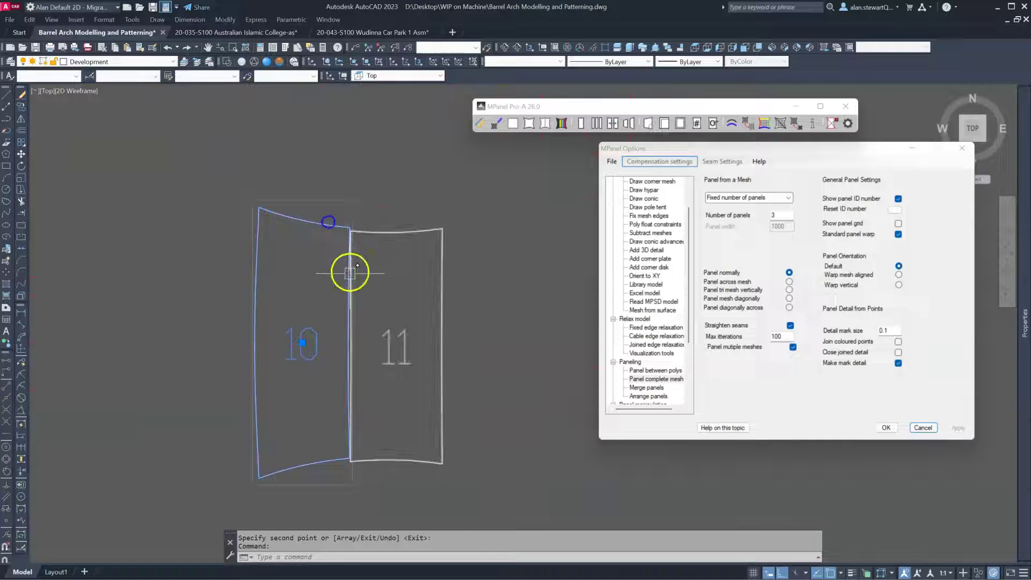
pyautogui.scroll(3, 349, 271)
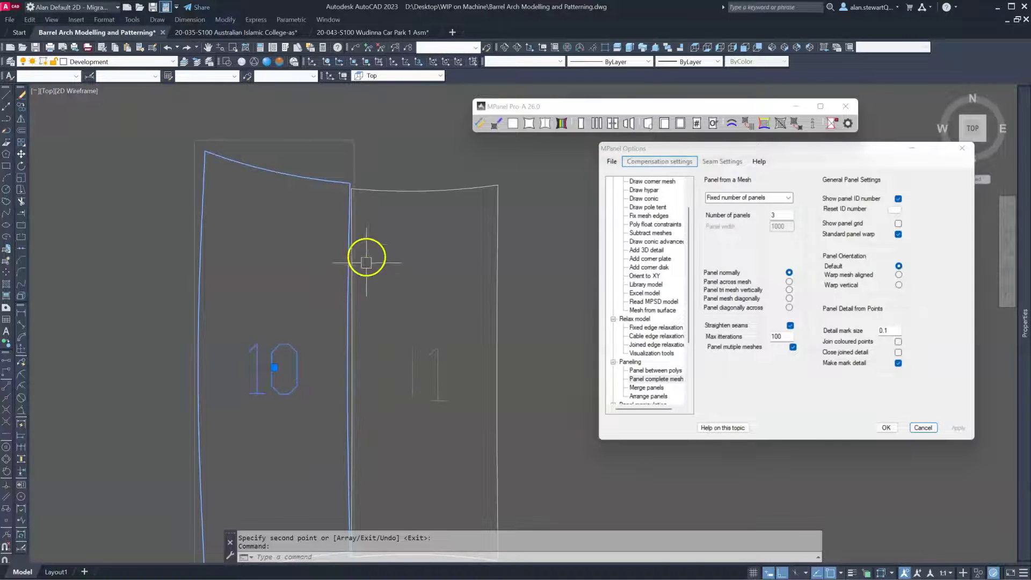
pyautogui.scroll(-3, 378, 268)
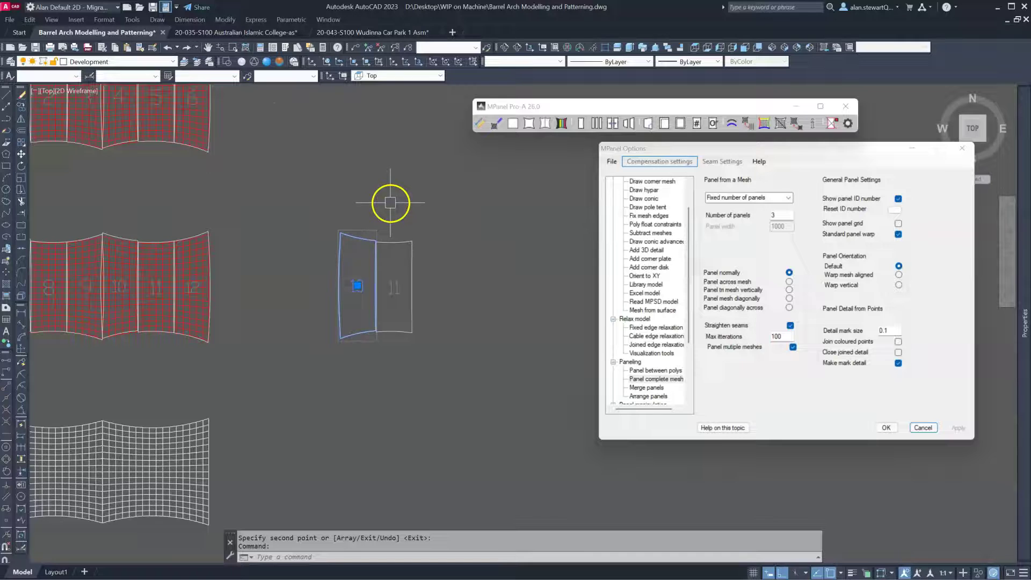
pyautogui.scroll(-1, 391, 200)
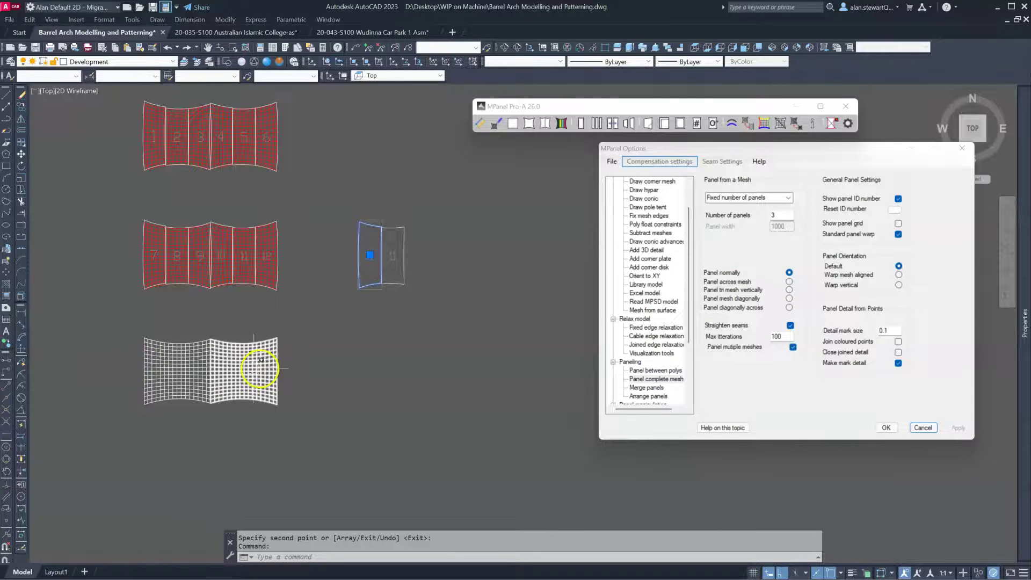
pyautogui.scroll(2, 133, 372)
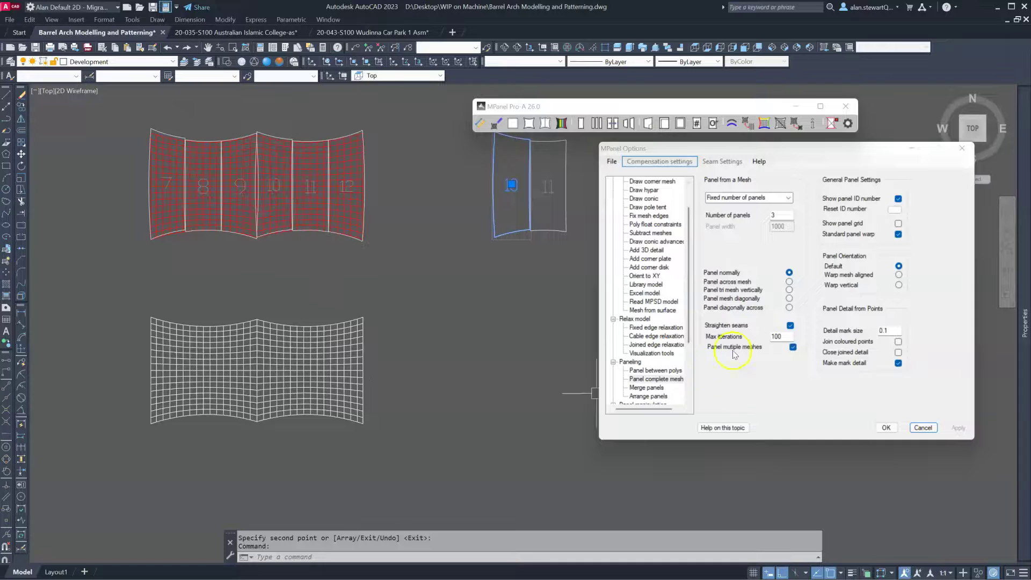
# Switch MPanel Options to Panel across mesh and split both halves of the bottom mesh into panels 13–18.
pyautogui.click(789, 282)
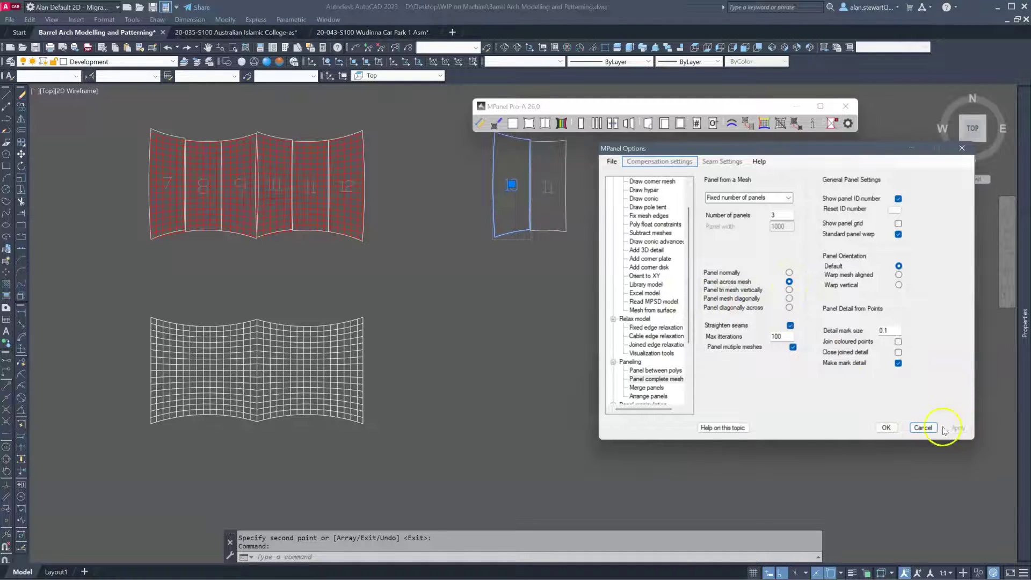
pyautogui.click(433, 410)
pyautogui.press('Escape')
pyautogui.click(204, 396)
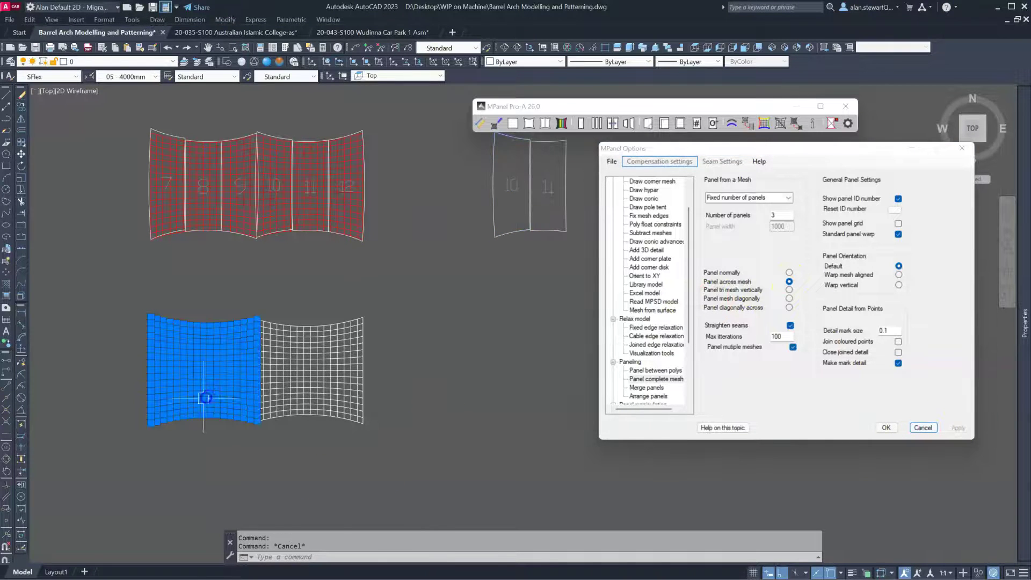
pyautogui.click(322, 370)
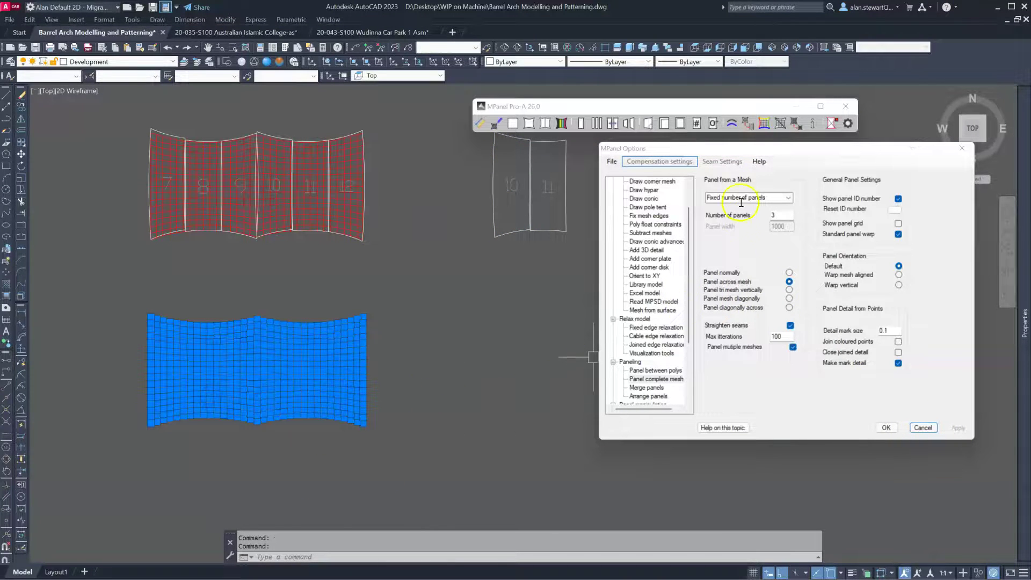
pyautogui.click(596, 124)
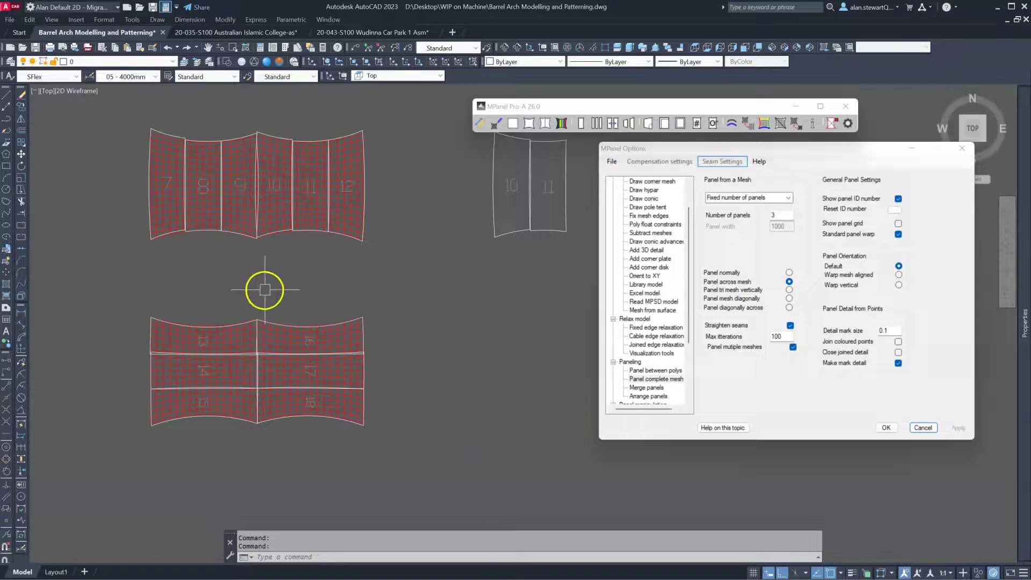
pyautogui.scroll(-4, 263, 316)
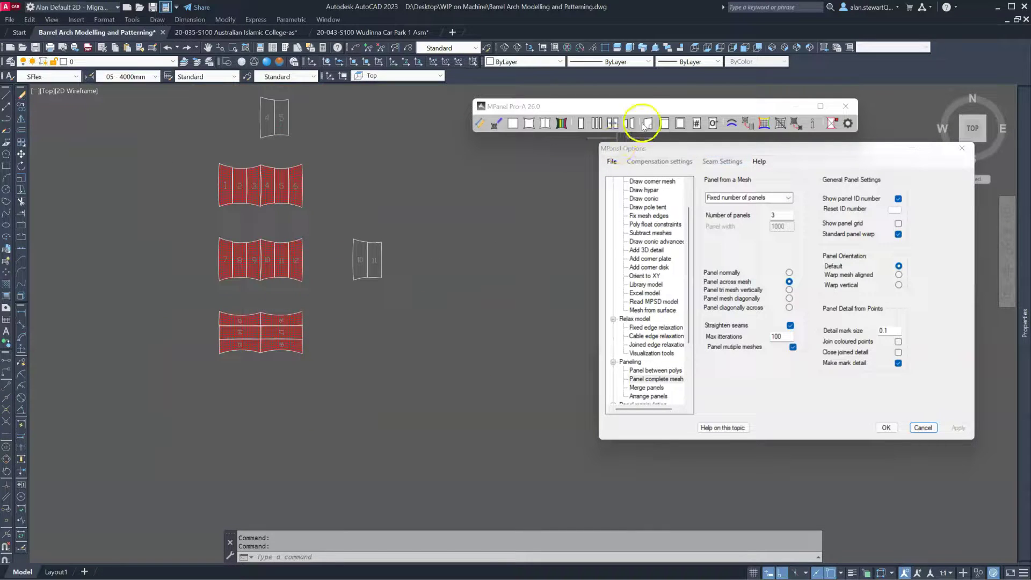